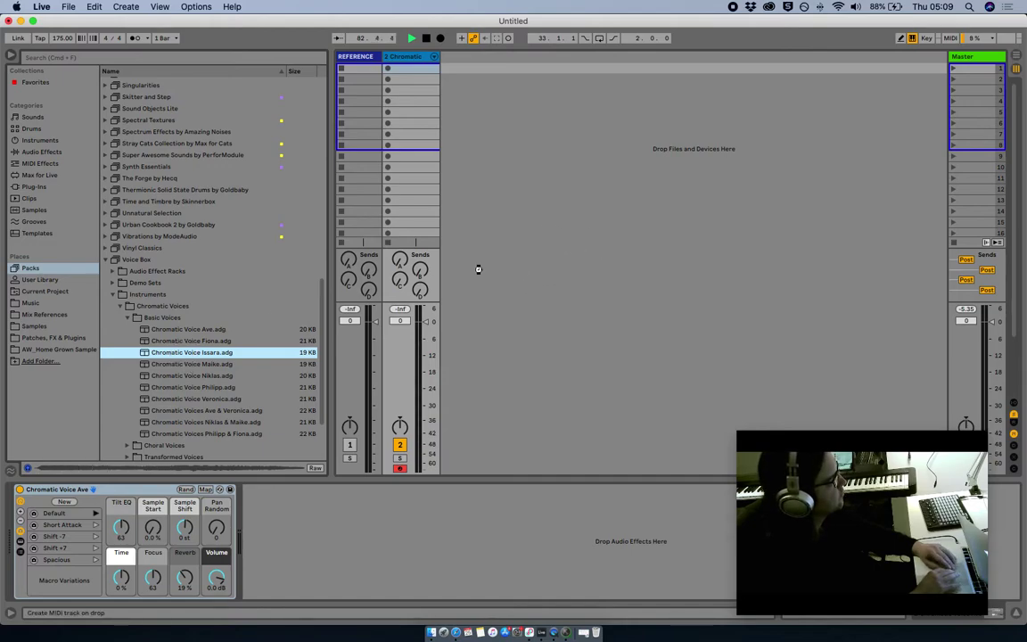
- Add the PitchLoop89 effect after the Chromatic Voice Ave instrument on track 2 and arm that track for recording
left_click(106, 260)
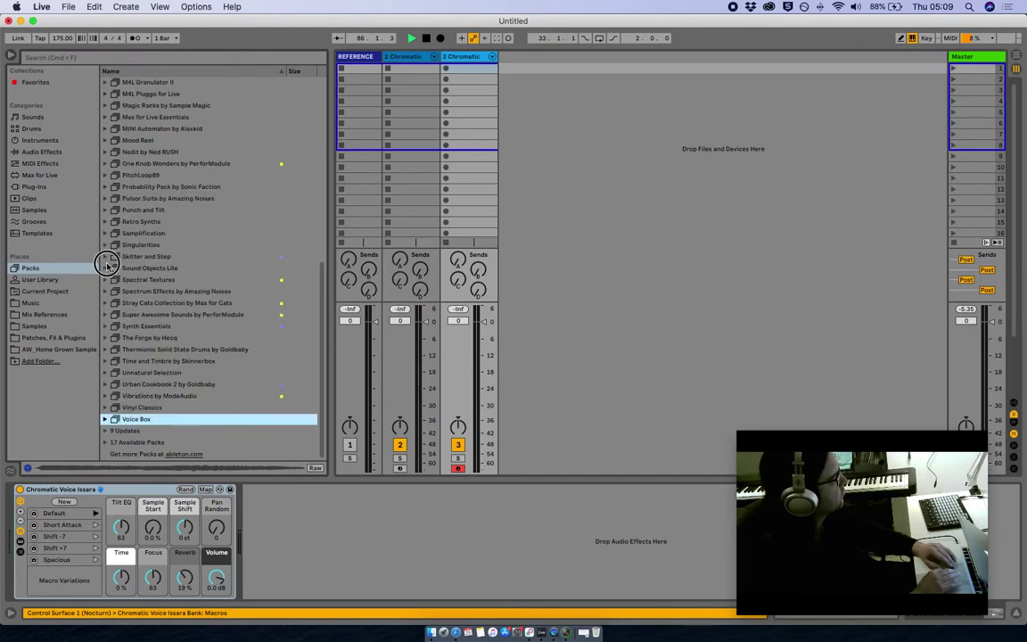
left_click(105, 140)
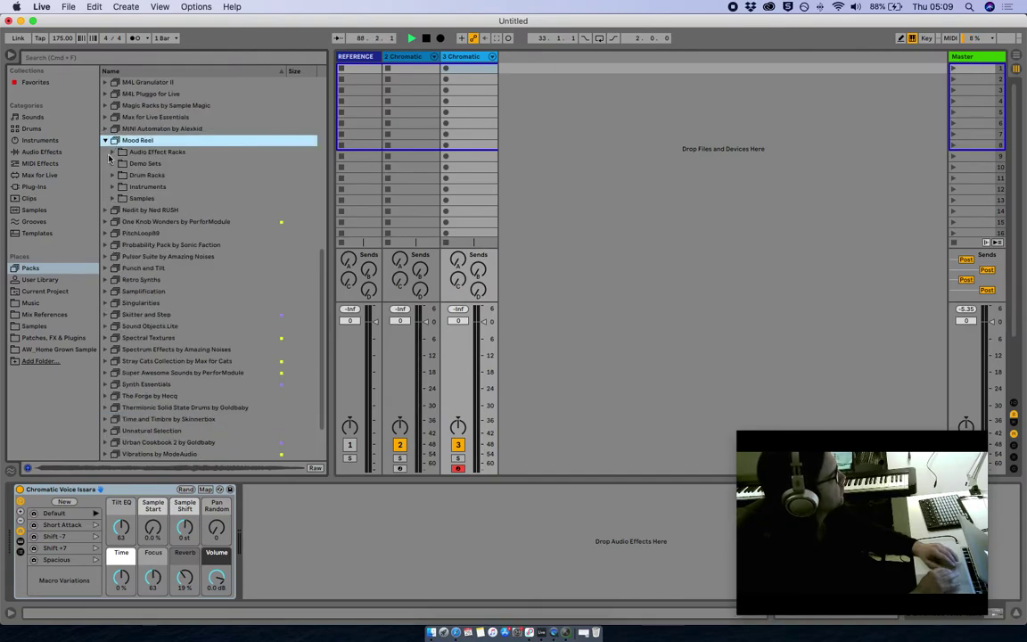
left_click(417, 59)
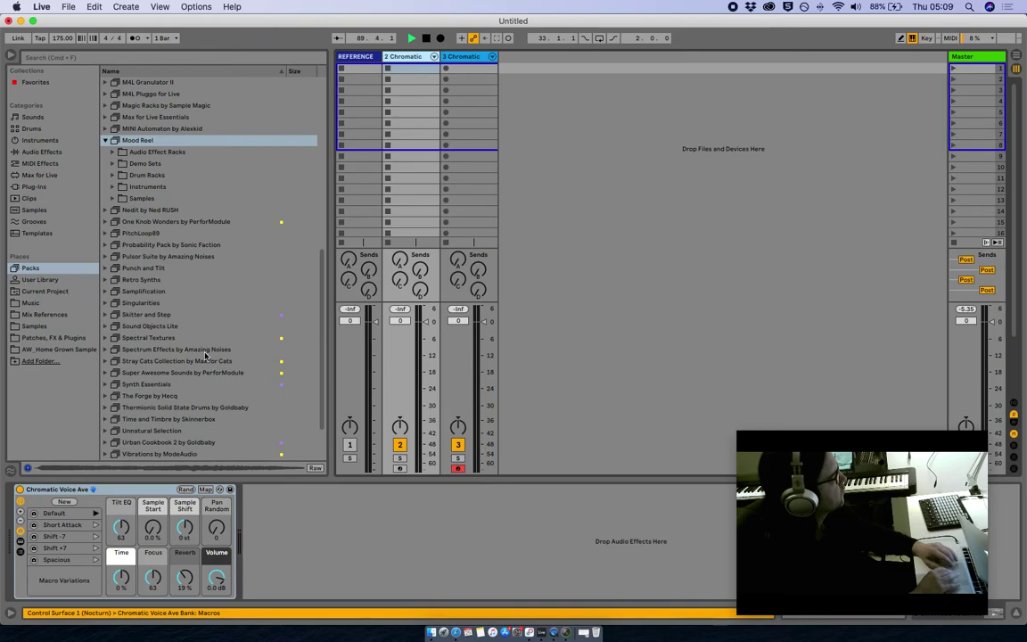
left_click(111, 233)
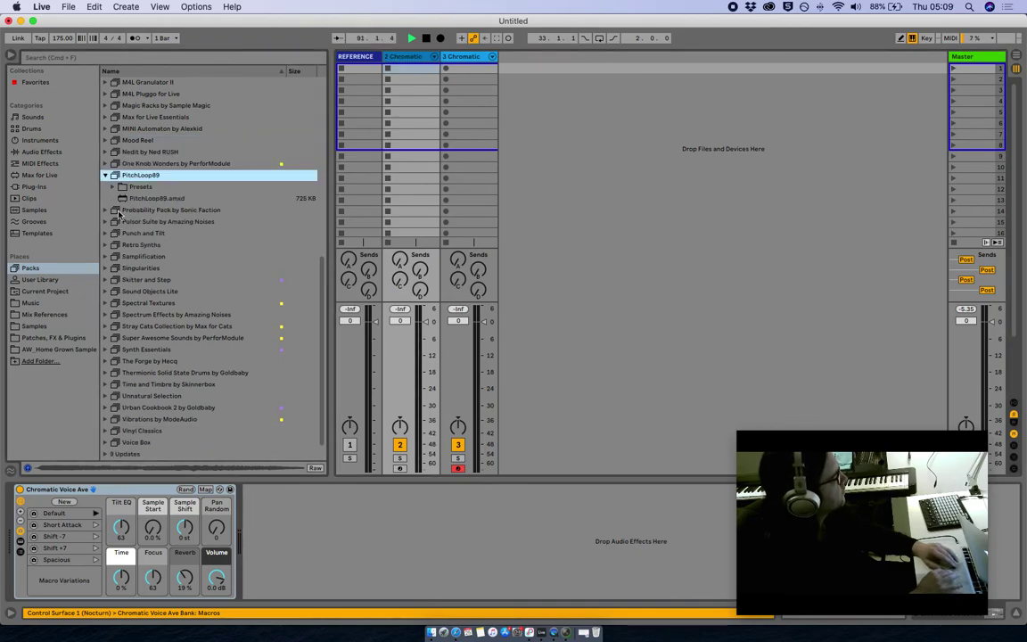
left_click_drag(147, 198, 282, 548)
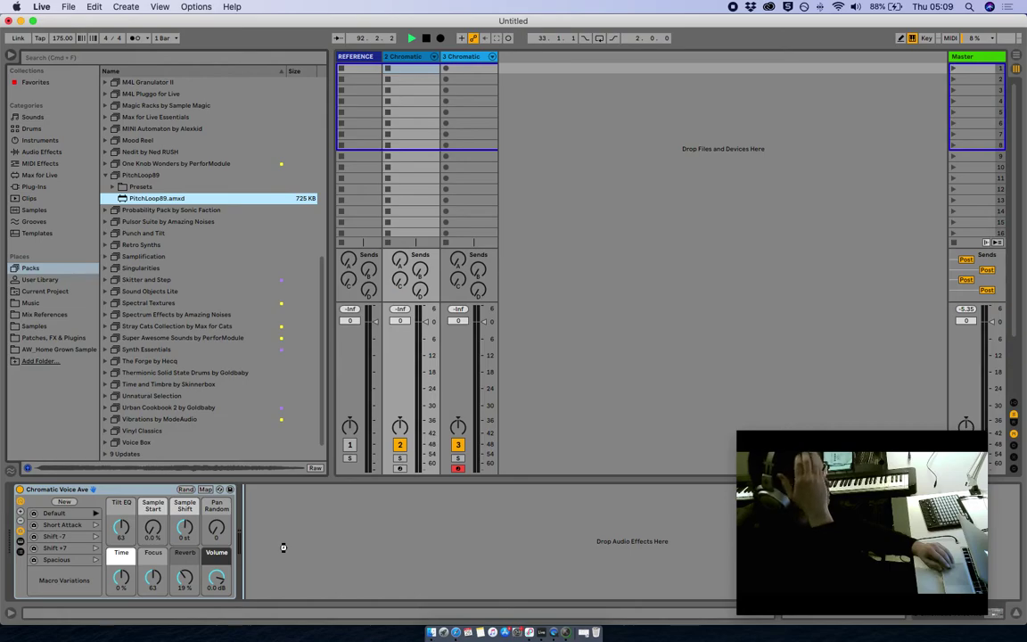
left_click_drag(283, 548, 305, 520)
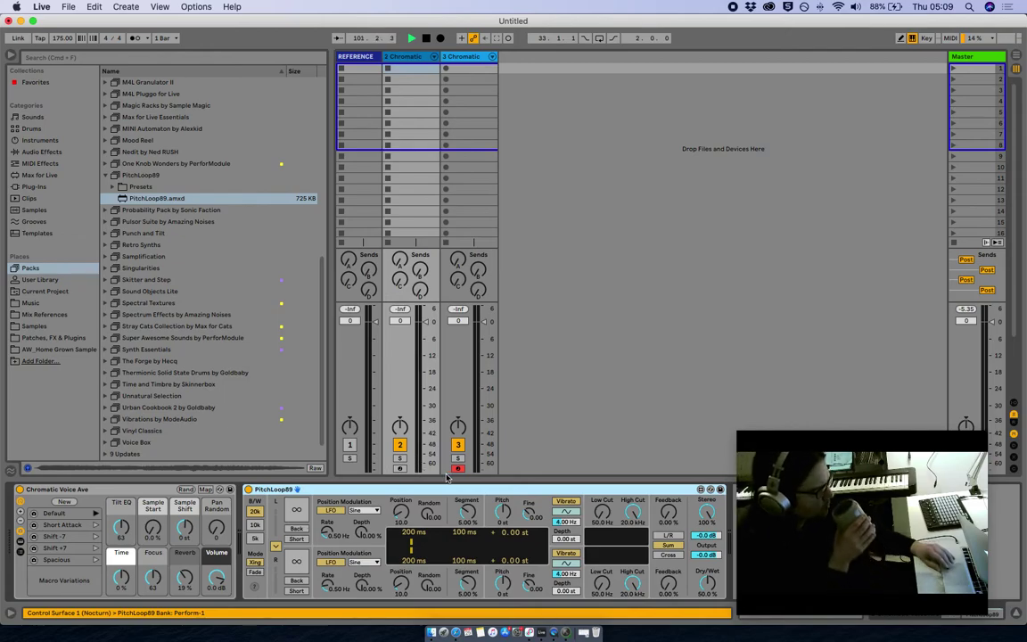
left_click(399, 469)
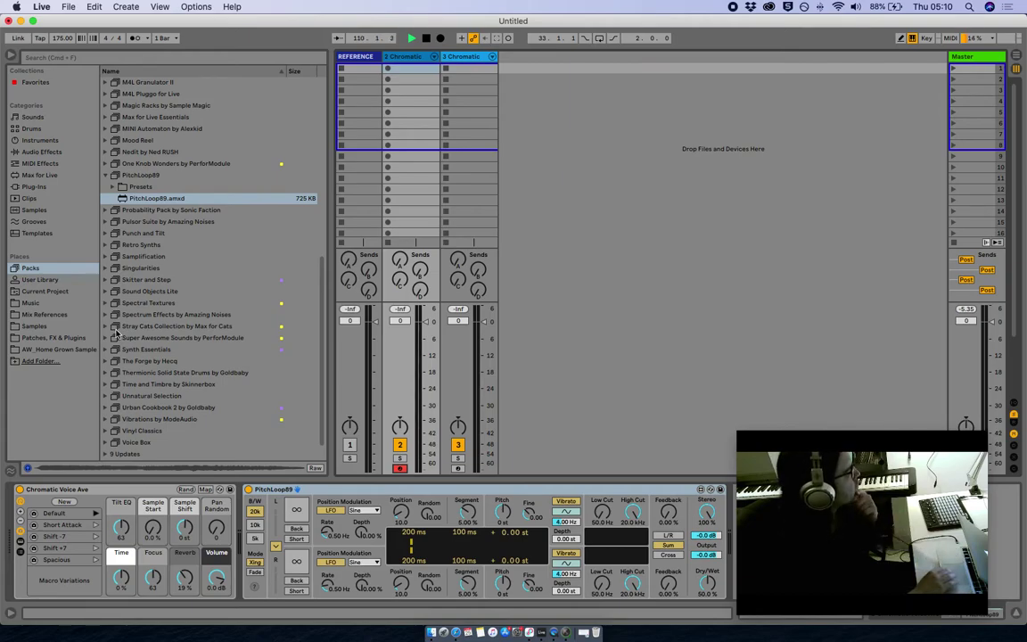
- Load the Glacial Tundra Kit from the Mood Reel pack's Drum Racks onto a new MIDI track
scroll(118, 343, "up", 1)
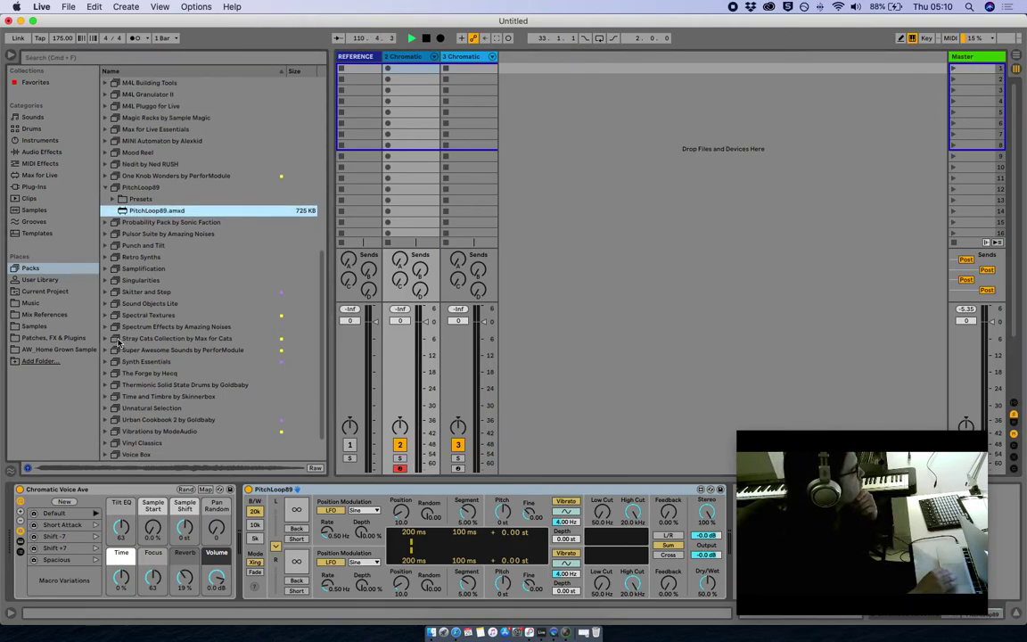
left_click(106, 154)
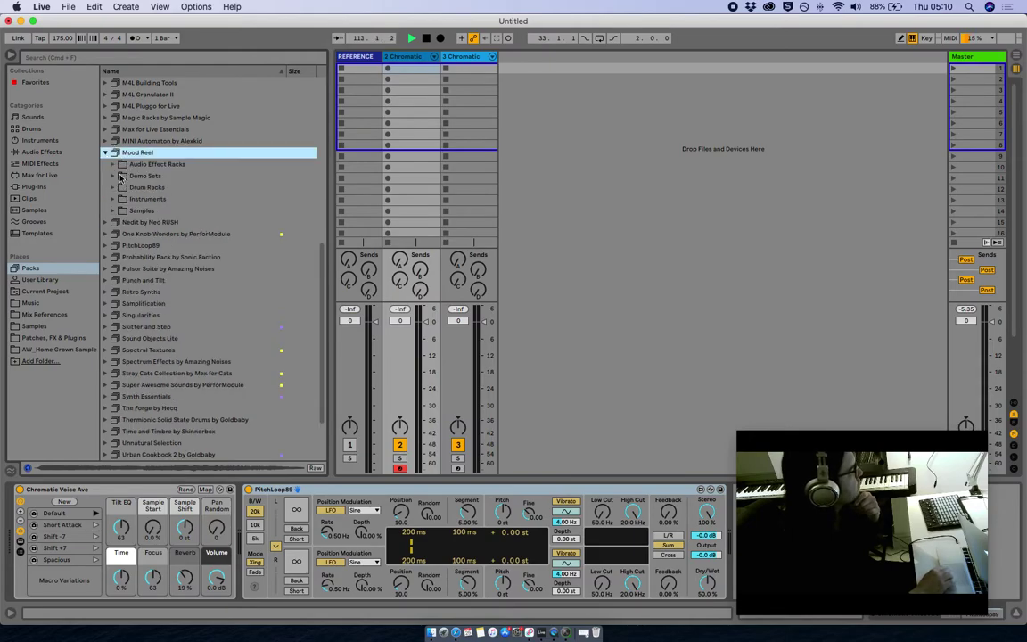
left_click(112, 189)
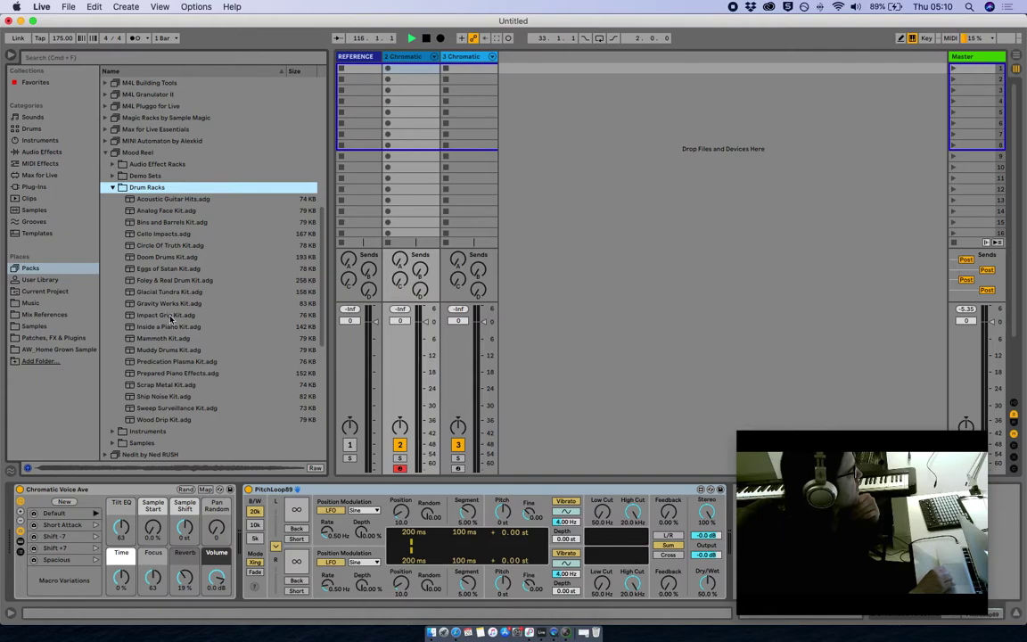
left_click_drag(184, 294, 166, 282)
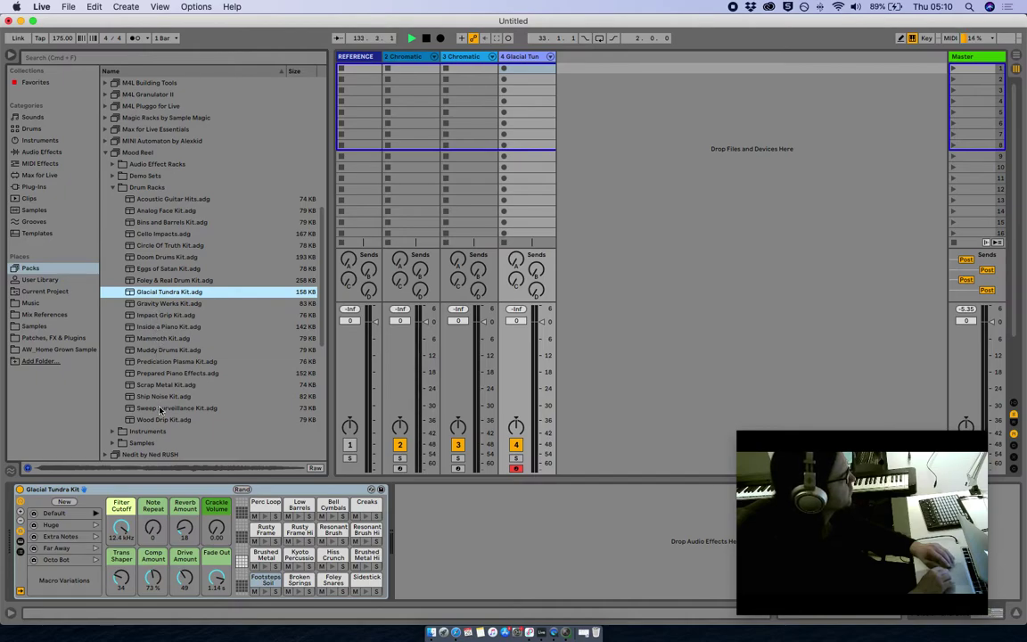
- Load Vintage Keys from the Mood Reel pack's Broken Keys instruments onto a new MIDI track
left_click(113, 186)
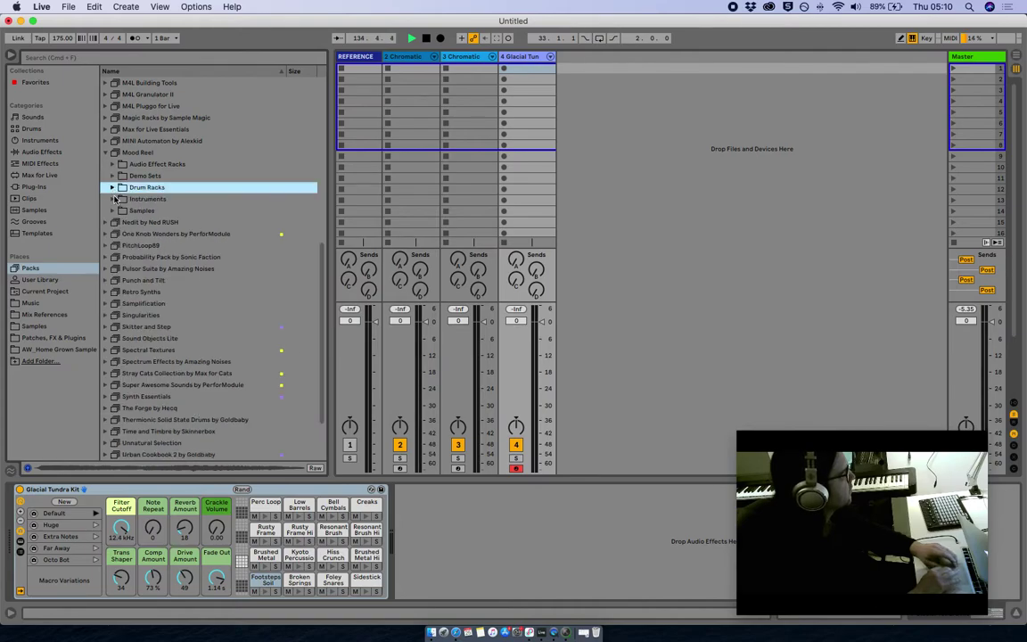
left_click(113, 175)
left_click(113, 176)
left_click(113, 198)
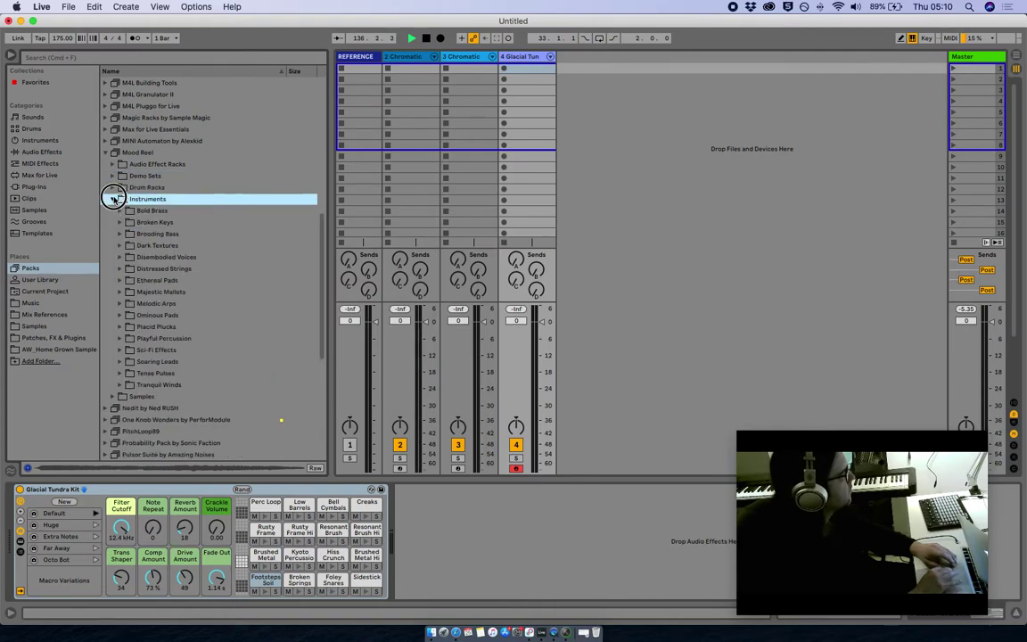
left_click(120, 222)
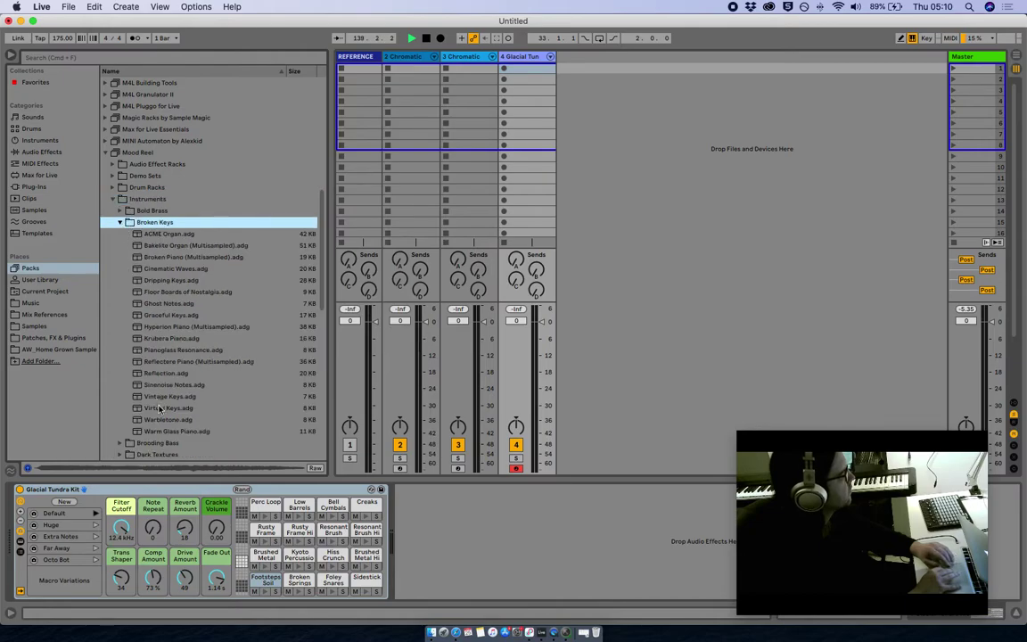
left_click_drag(157, 396, 570, 341)
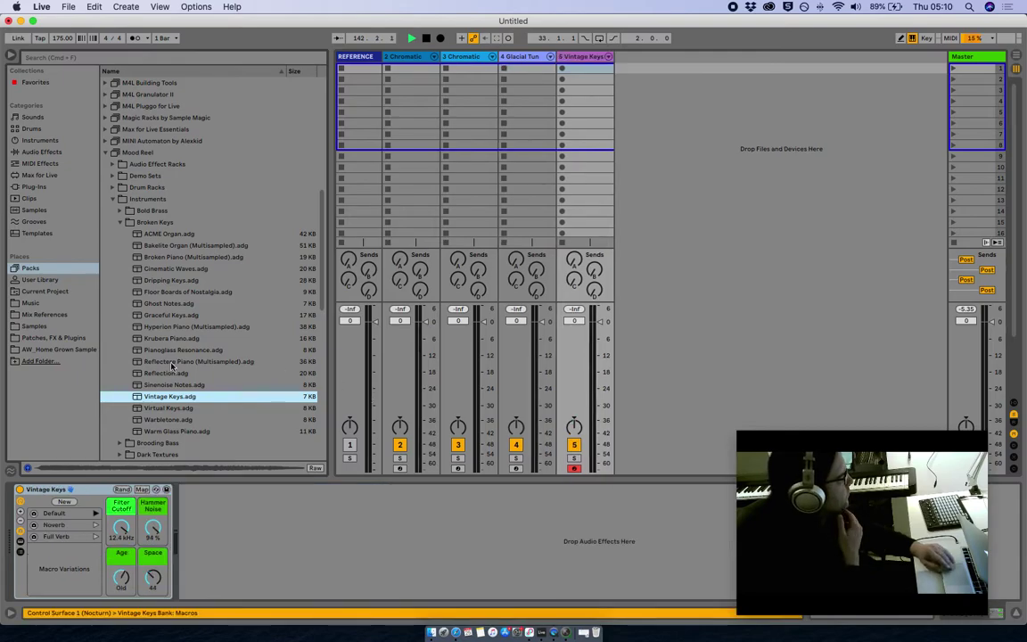
- Load Odu Pads from Mood Reel's Ethereal Pads instruments onto a new MIDI track and stop playback
left_click(118, 223)
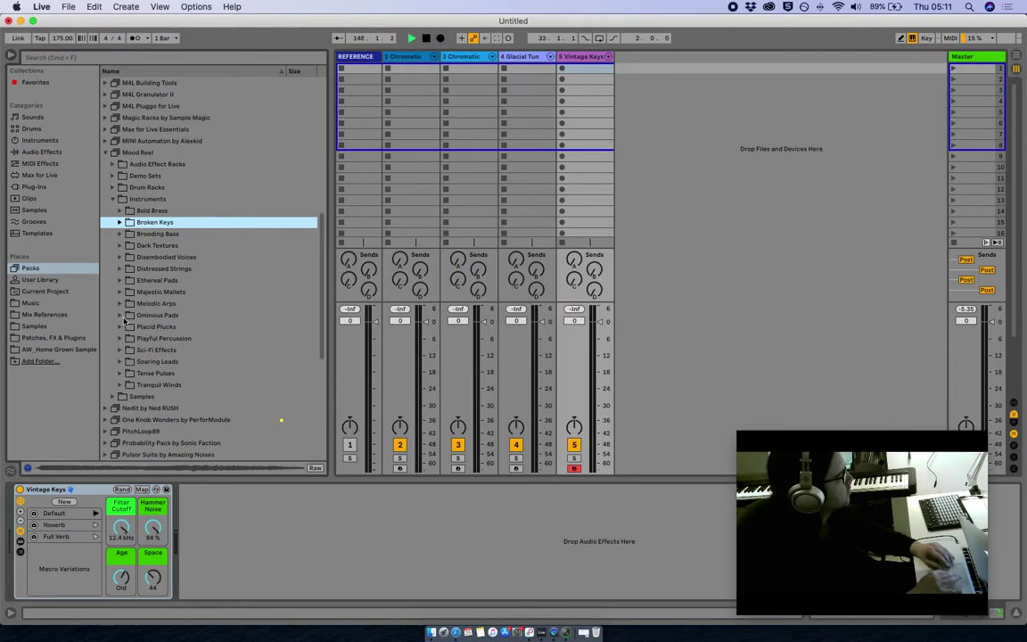
left_click(120, 281)
scroll(176, 392, "down", 3)
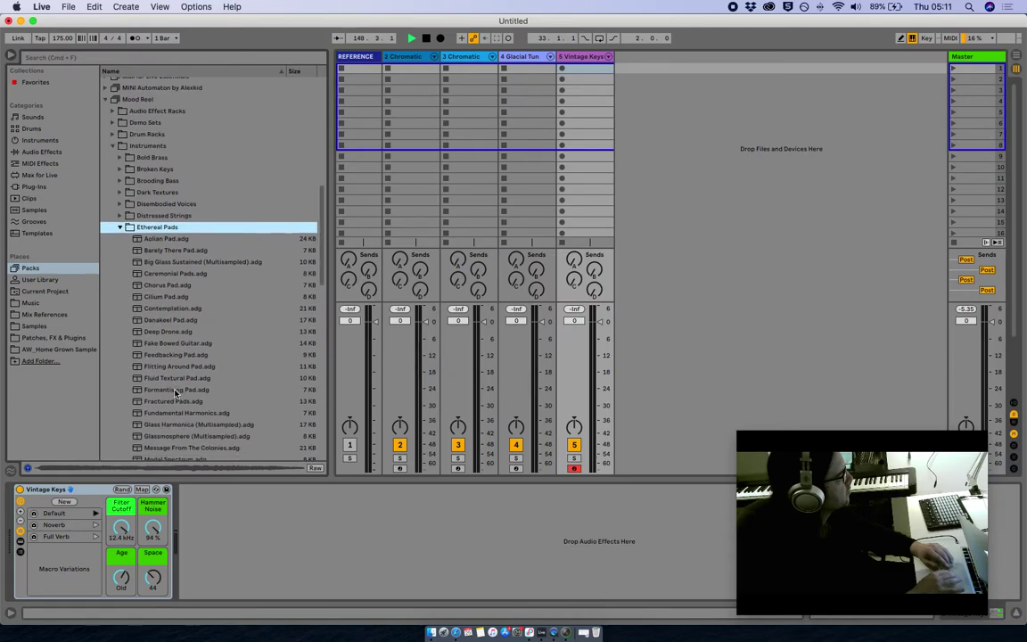
left_click(165, 345)
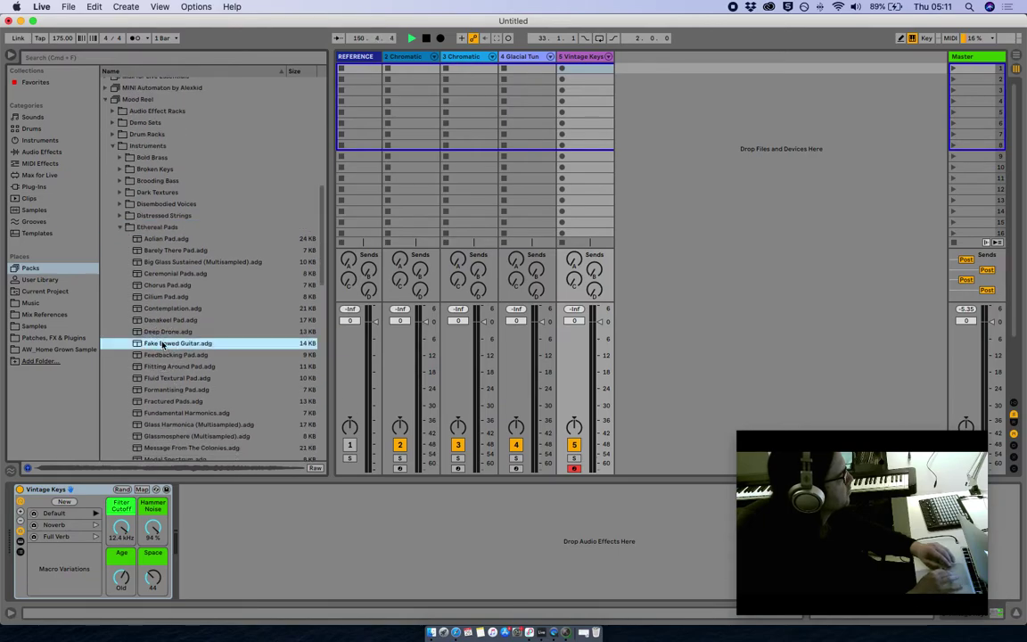
scroll(174, 374, "down", 4)
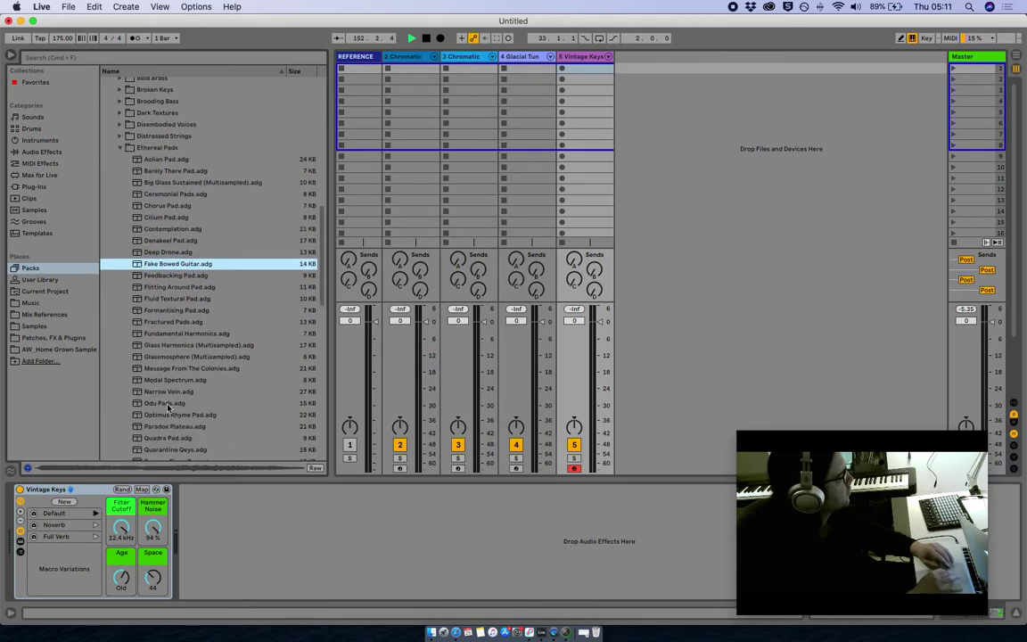
left_click_drag(165, 403, 634, 303)
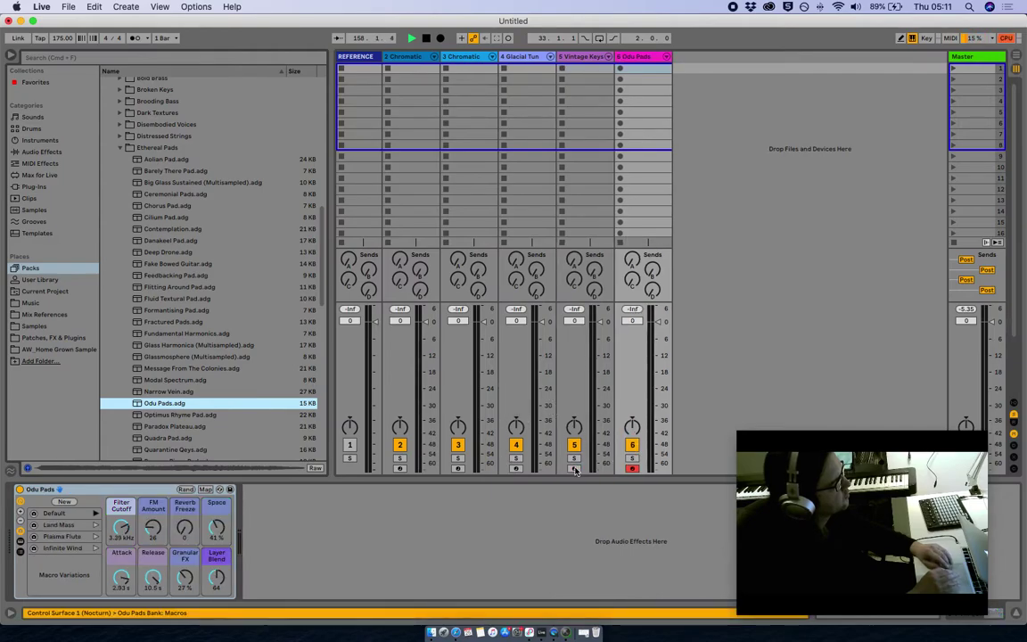
key("space")
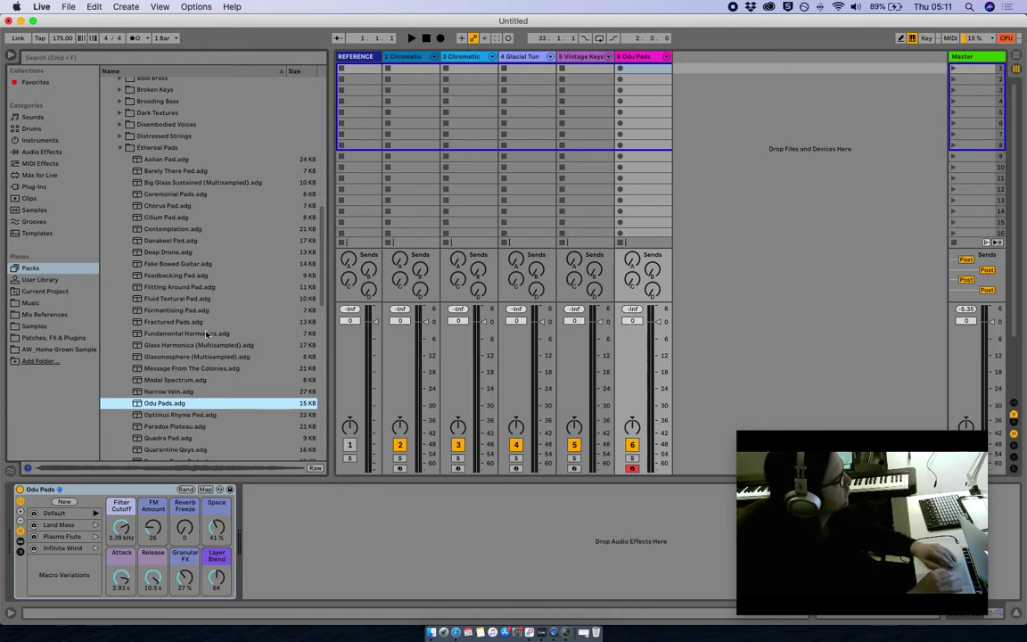
- Collapse the Ethereal Pads folder and the Mood Reel pack in the browser
left_click(120, 147)
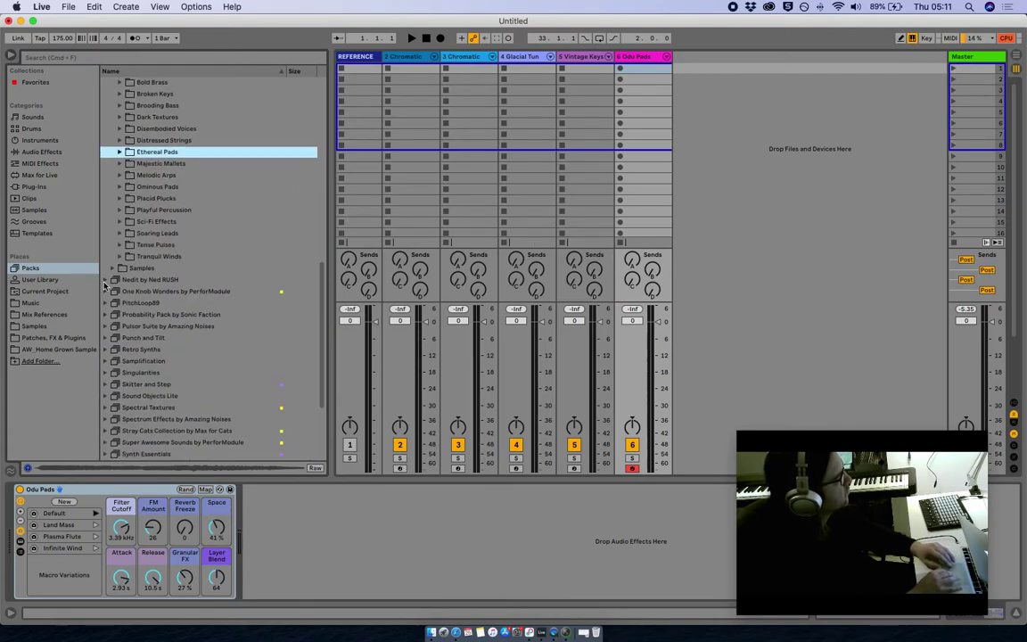
scroll(98, 267, "up", 10)
scroll(101, 406, "down", 3)
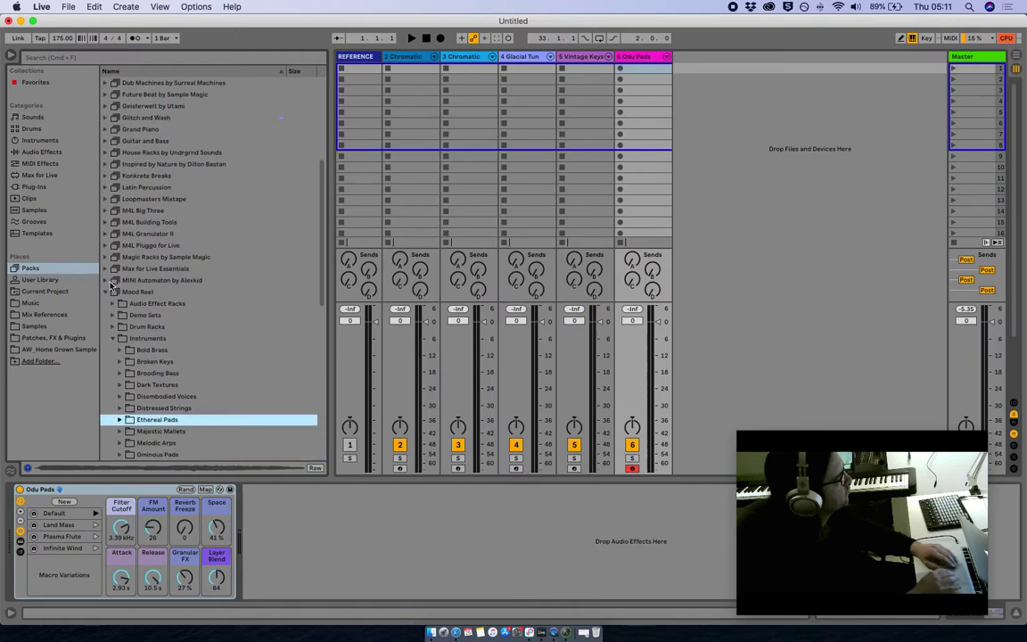
left_click(105, 292)
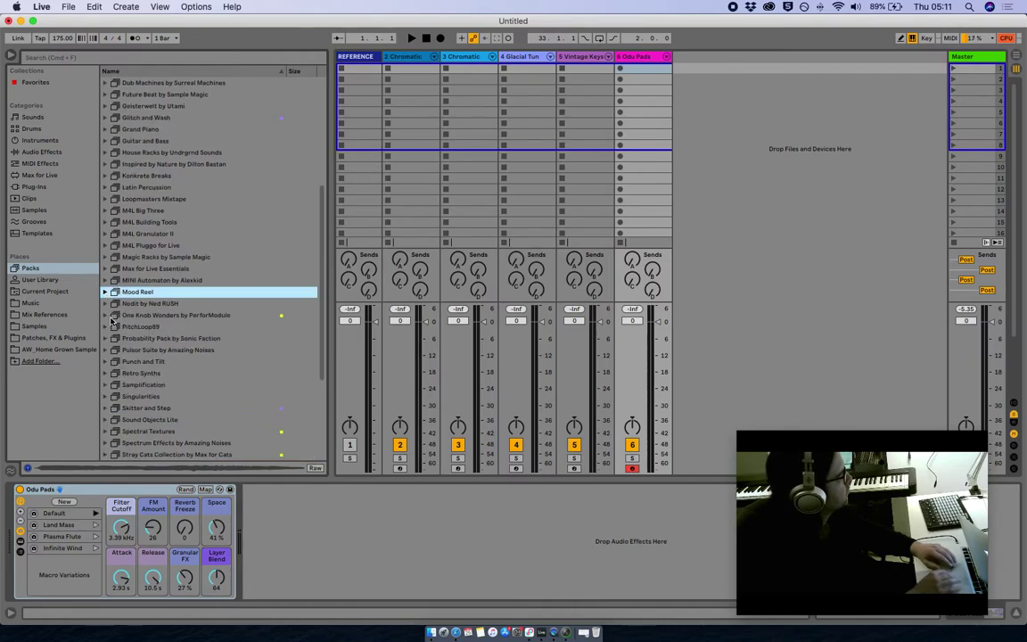
scroll(111, 323, "down", 1)
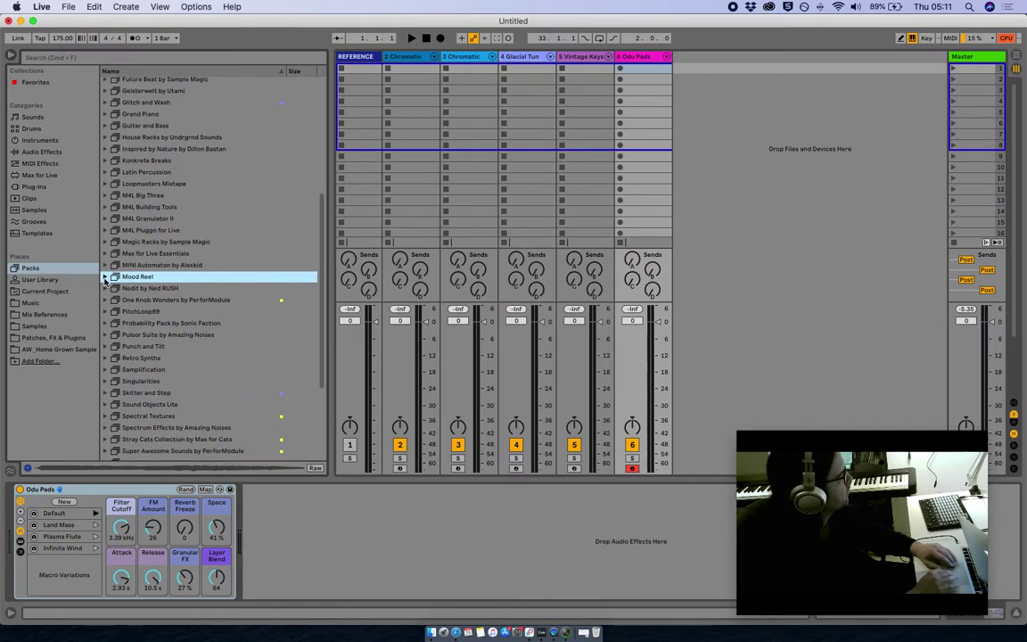
left_click(104, 277)
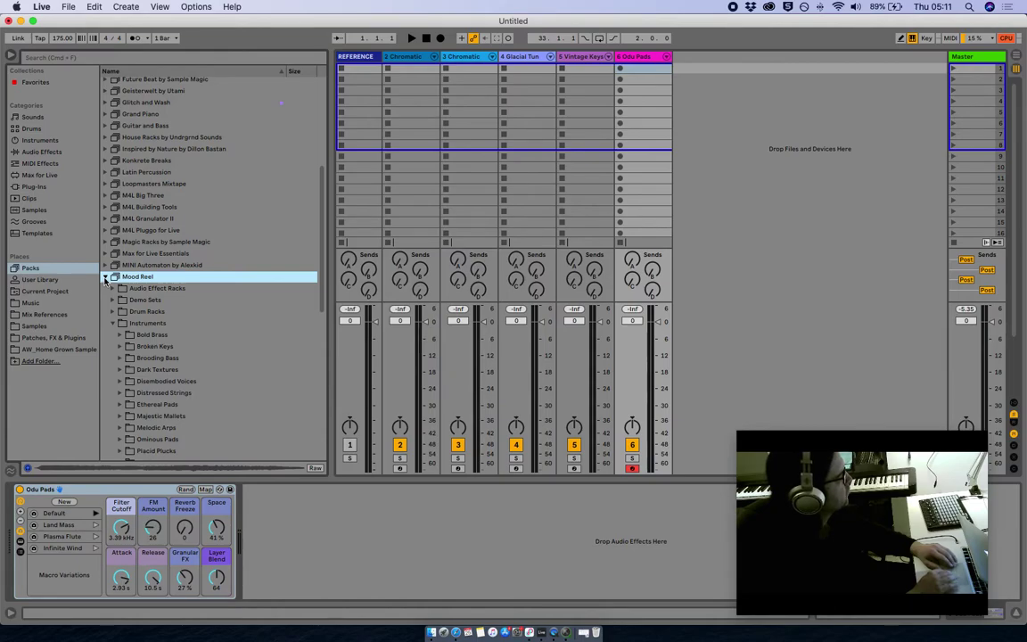
left_click(106, 277)
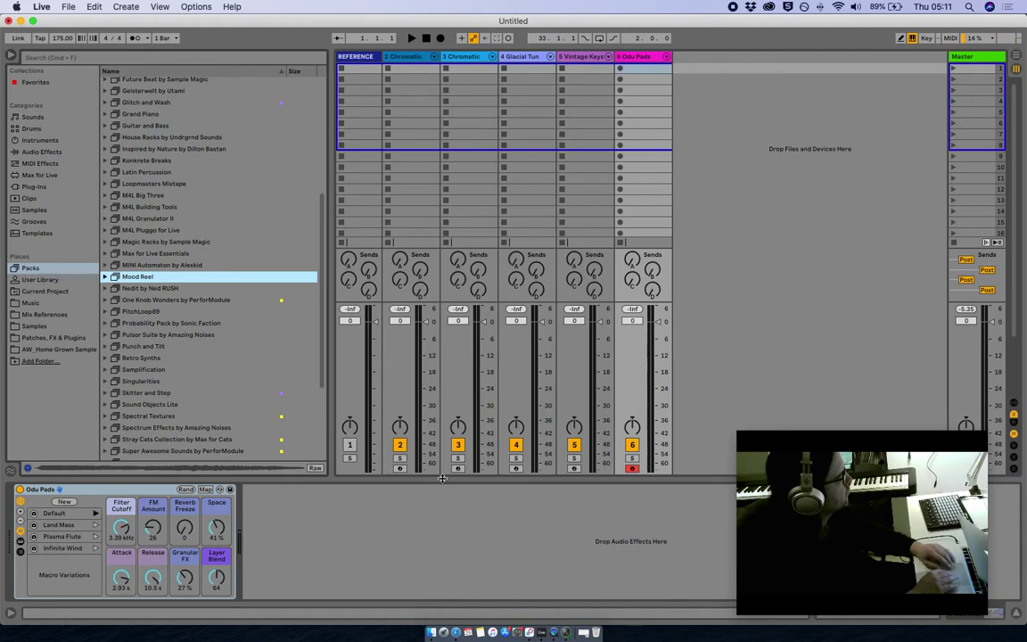
- Arm the Chromatic Voice Issara track and apply the Short Attack macro variation to its instrument
left_click(460, 472)
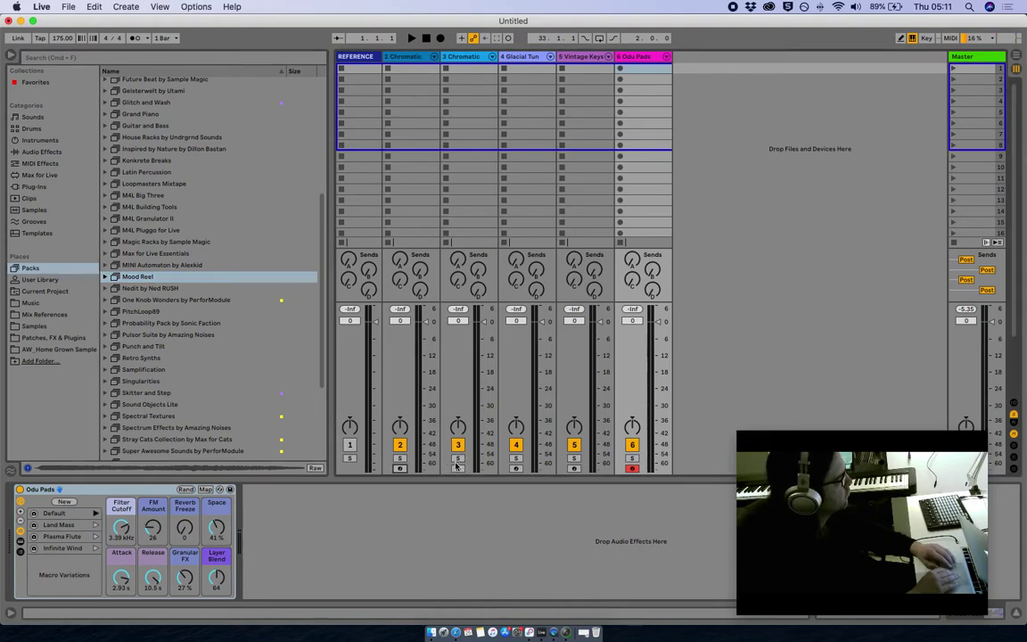
left_click(458, 470)
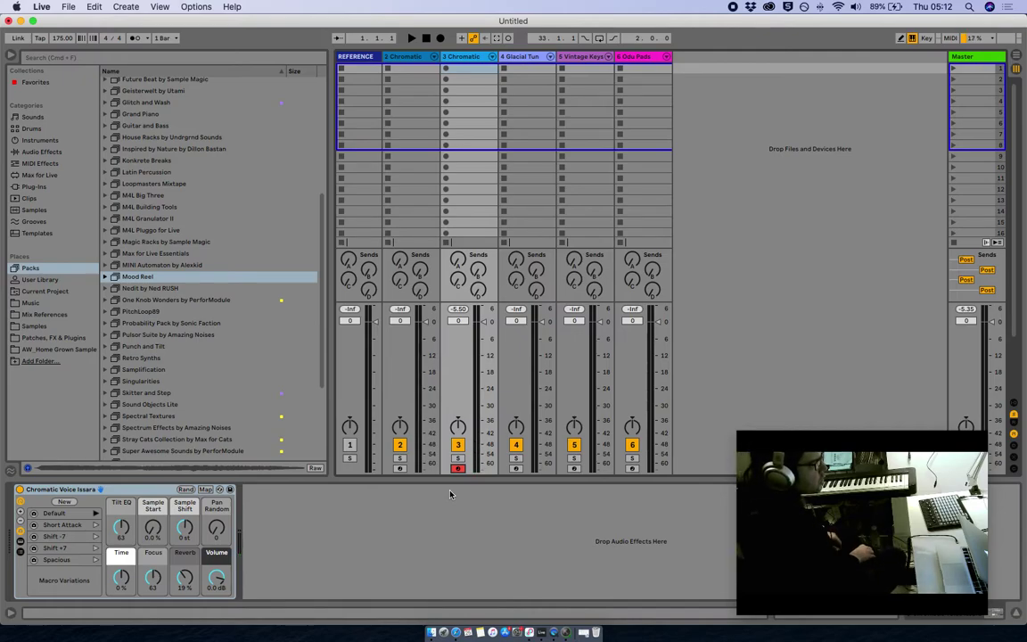
left_click(96, 525)
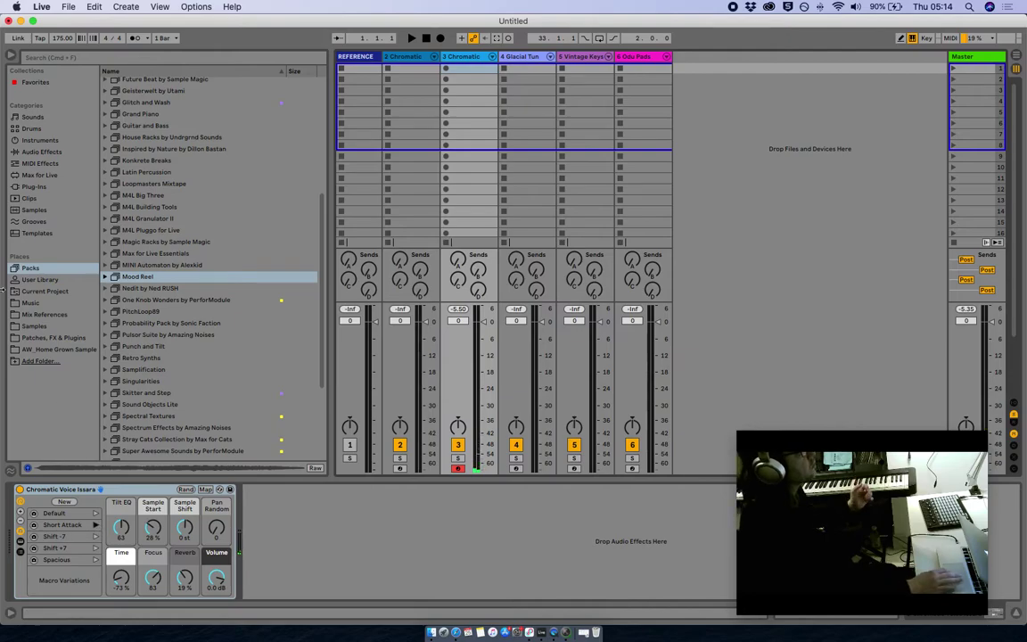
- Tap in a tempo for the set, enable the metronome and start playback
left_click(41, 38)
left_click(41, 38)
left_click(41, 38)
left_click(41, 38)
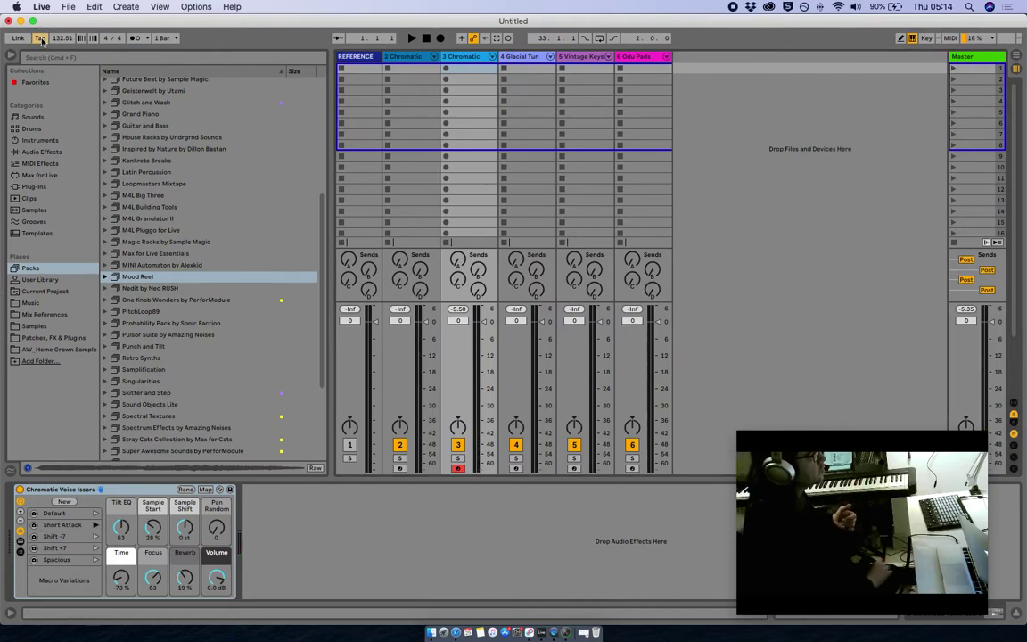
left_click(135, 39)
key("space")
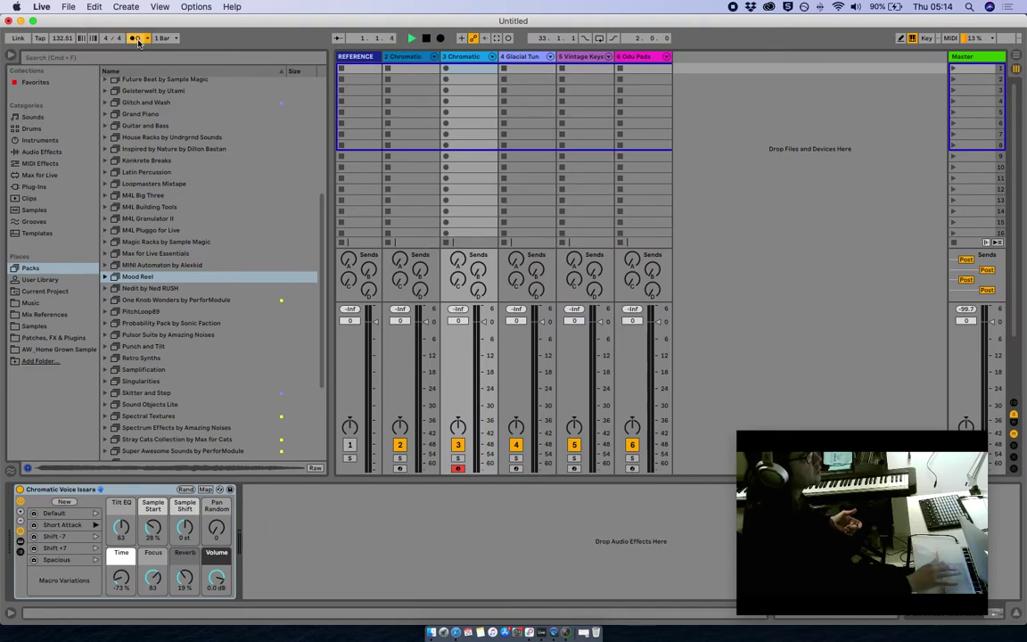
- Set the song tempo to 132 BPM
left_click(59, 40)
type("132")
key("Return")
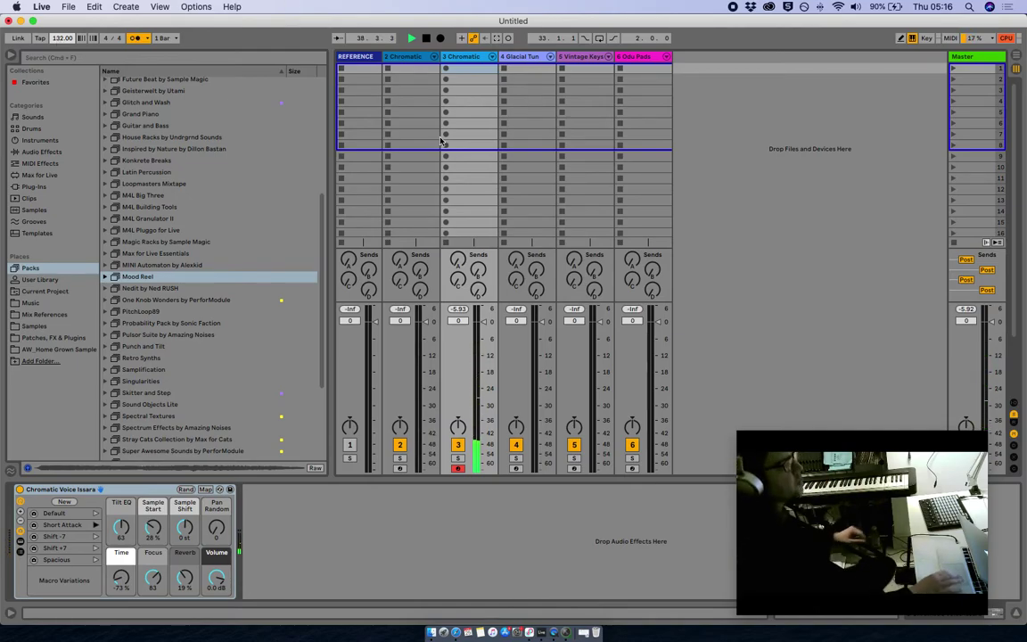
- Capture the MIDI notes just played into a new clip on track 3
left_click(497, 38)
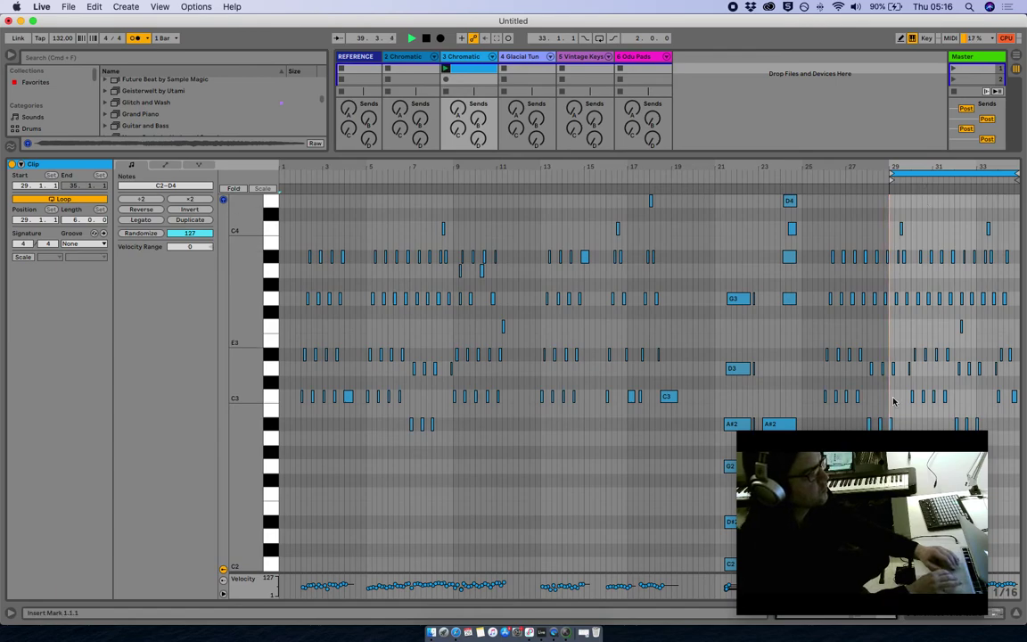
left_click(791, 503)
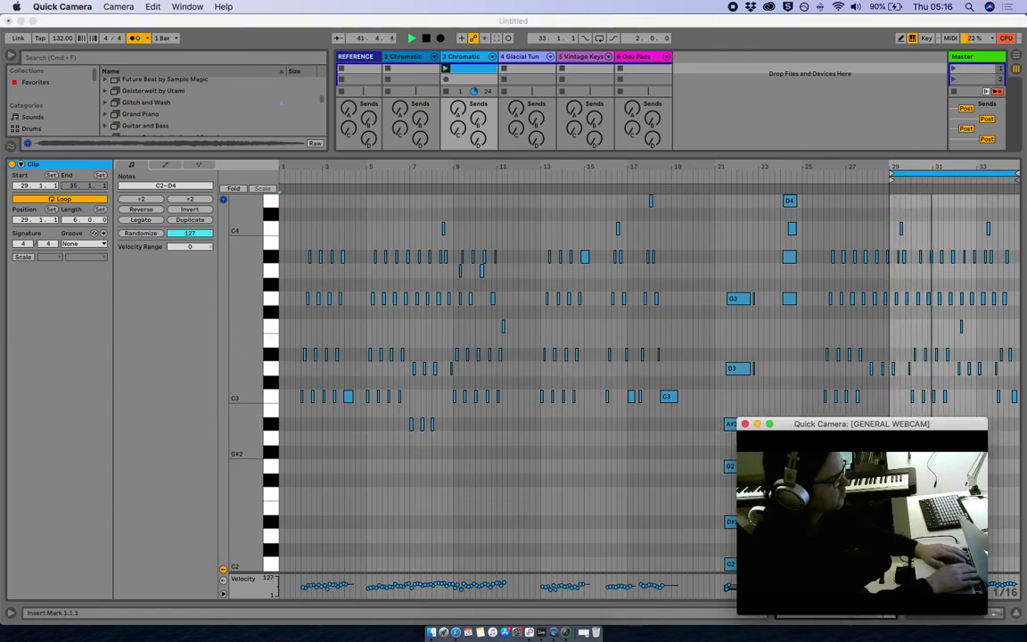
- Minimise the webcam window and move the start of the captured clip's loop to bar 26
key("super+m")
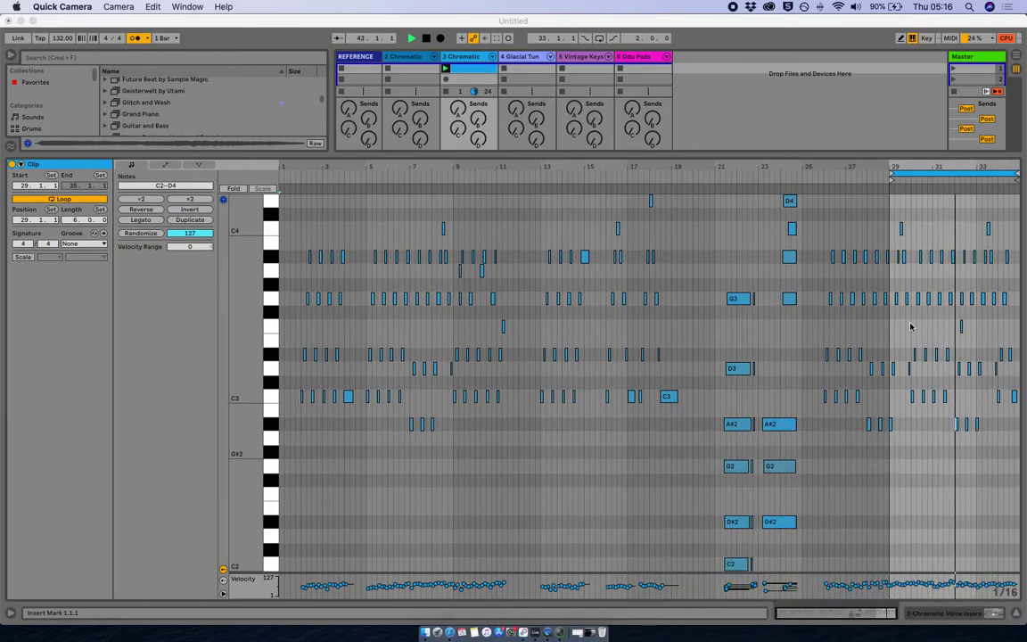
left_click(912, 168)
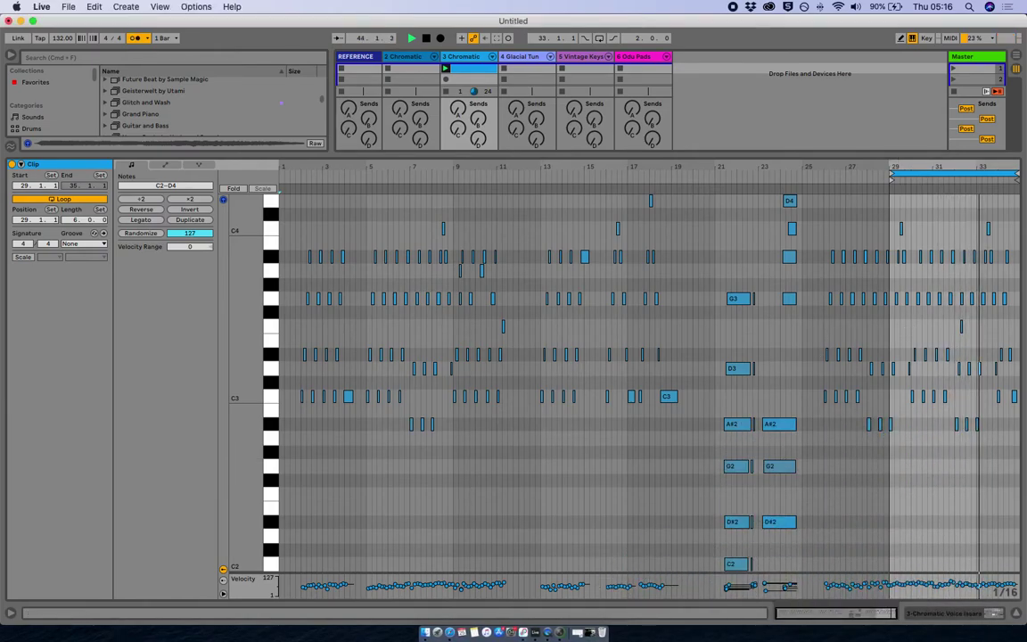
left_click_drag(913, 168, 878, 209)
scroll(820, 252, "right", 3)
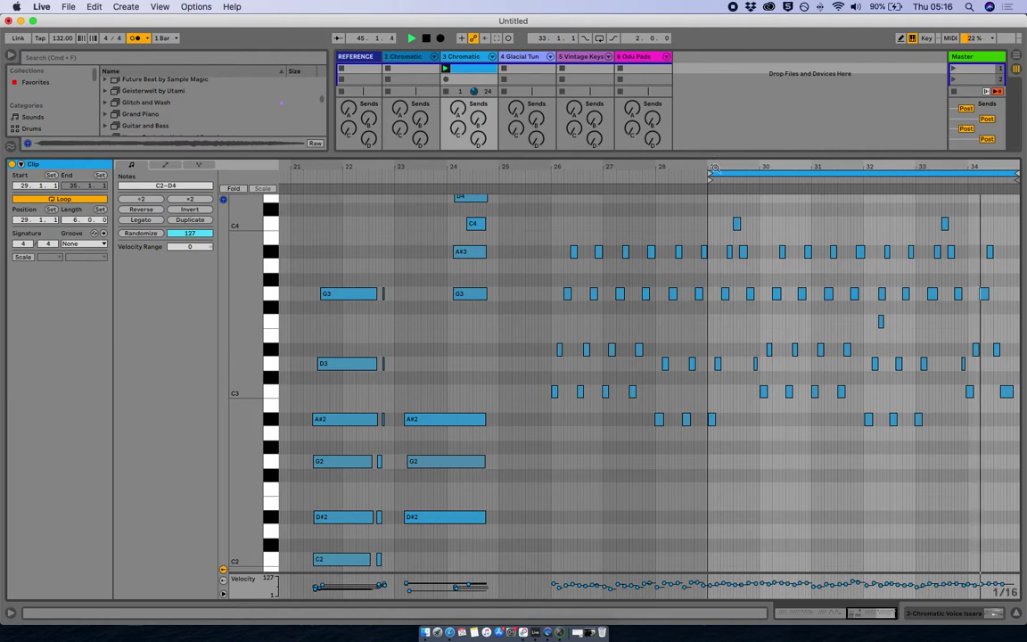
left_click_drag(711, 174, 551, 221)
- Quantize the start of all notes in the track 3 clip to 1/8 at 100 %
left_click(612, 478)
key("super+a")
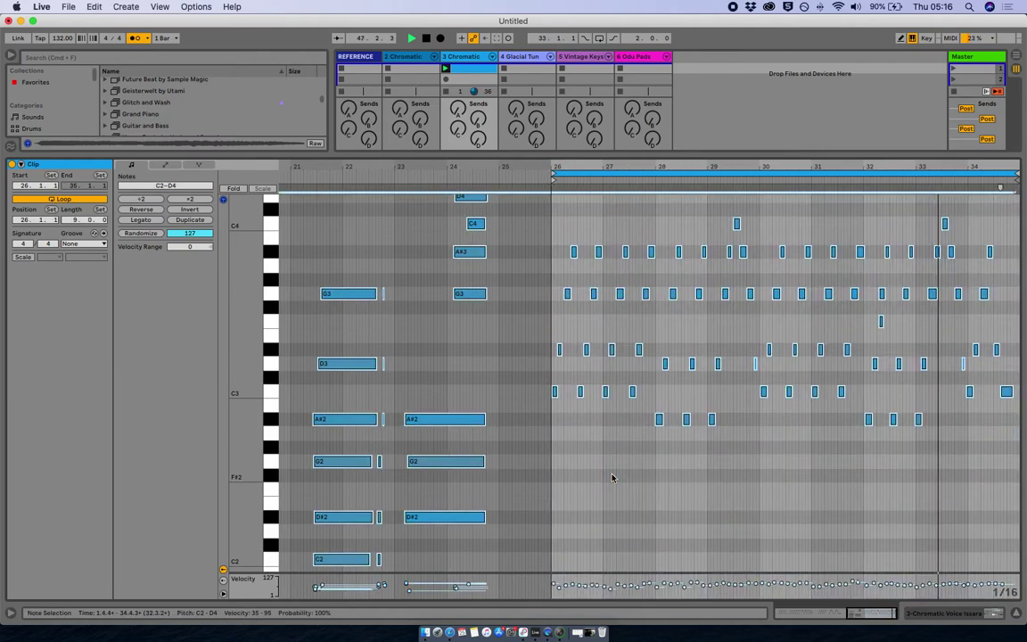
key("super+shift+u")
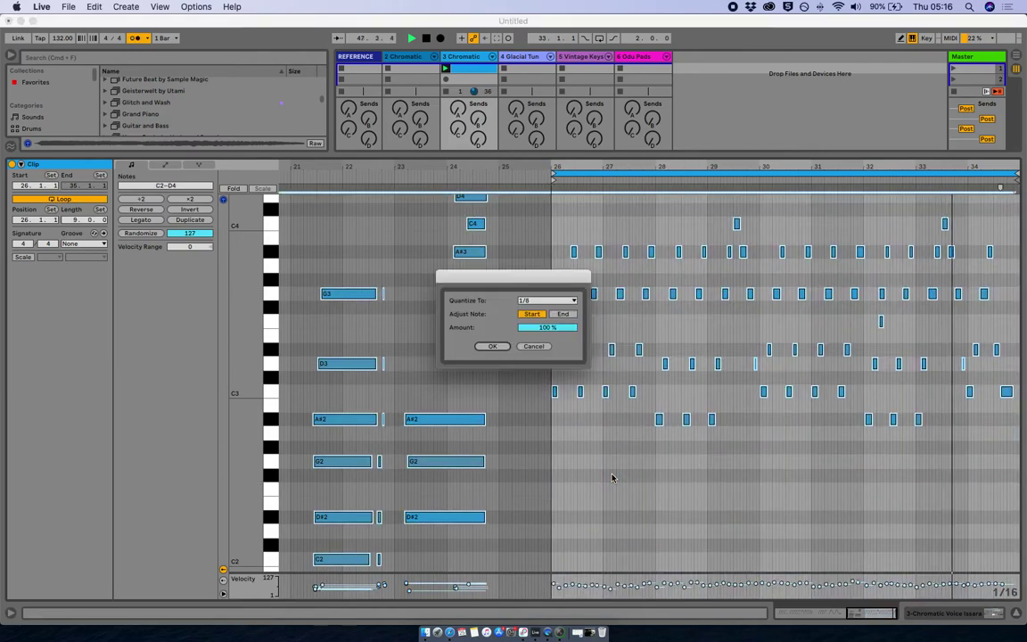
left_click(486, 349)
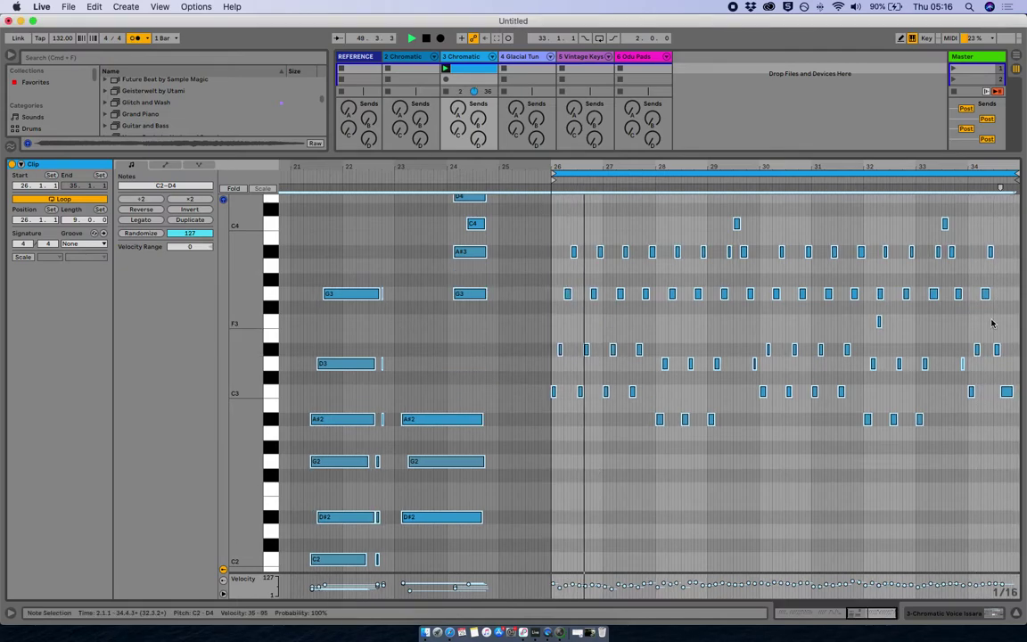
- Shorten the track 3 clip's loop to four bars, ending at bar 30
left_click(1016, 175)
left_click_drag(1017, 175, 759, 183)
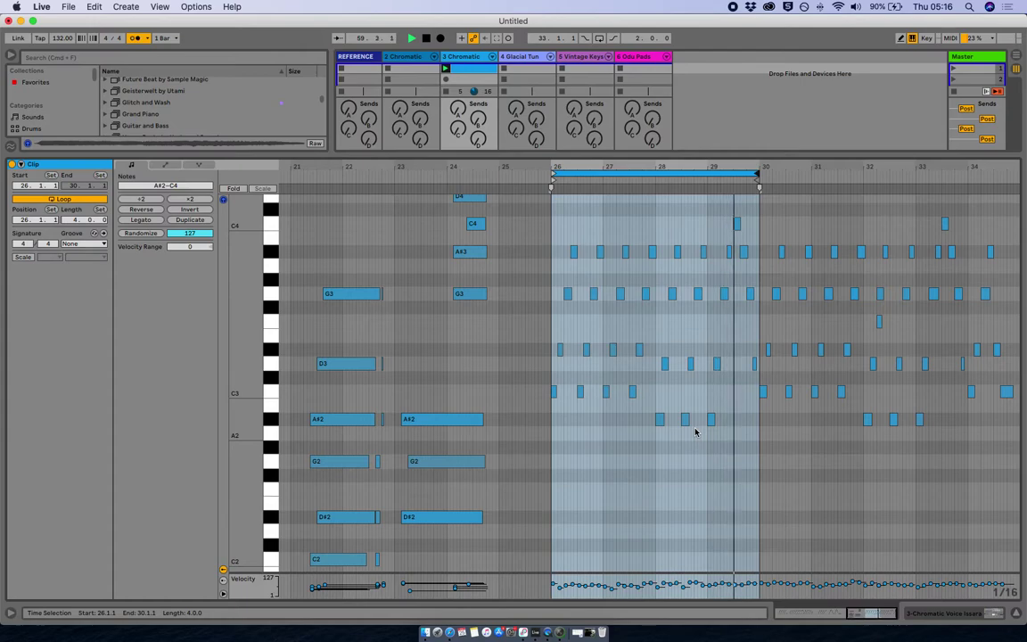
- Audition the macro variations of the Chromatic Voice Issara instrument and settle on Shift -7
key("shift+Tab")
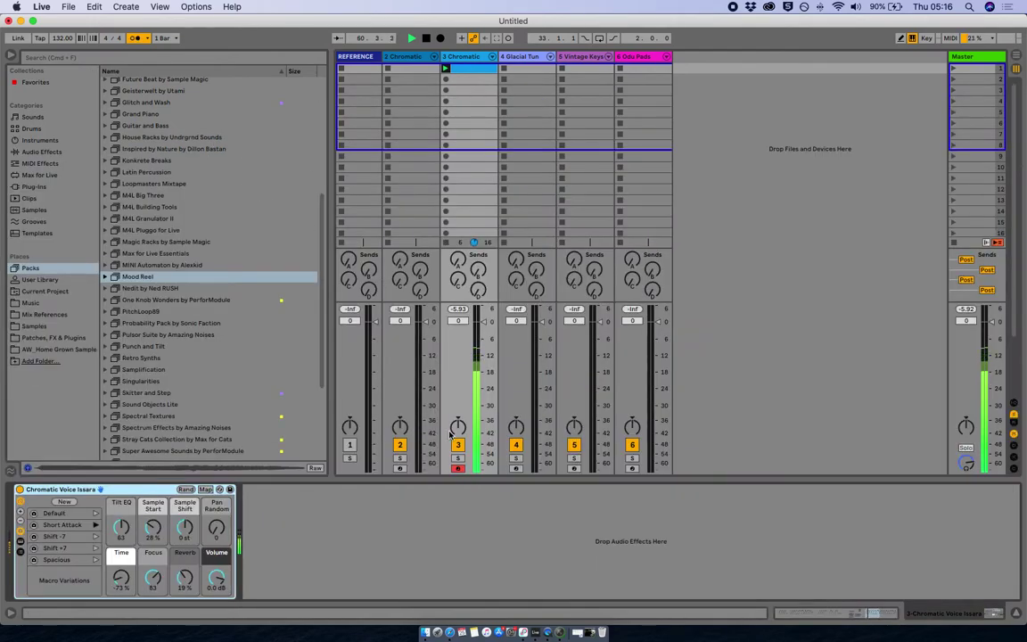
mouse_move(159, 532)
left_mouse_down()
mouse_move(159, 488)
mouse_move(159, 546)
left_mouse_up()
left_click(96, 525)
left_click(95, 537)
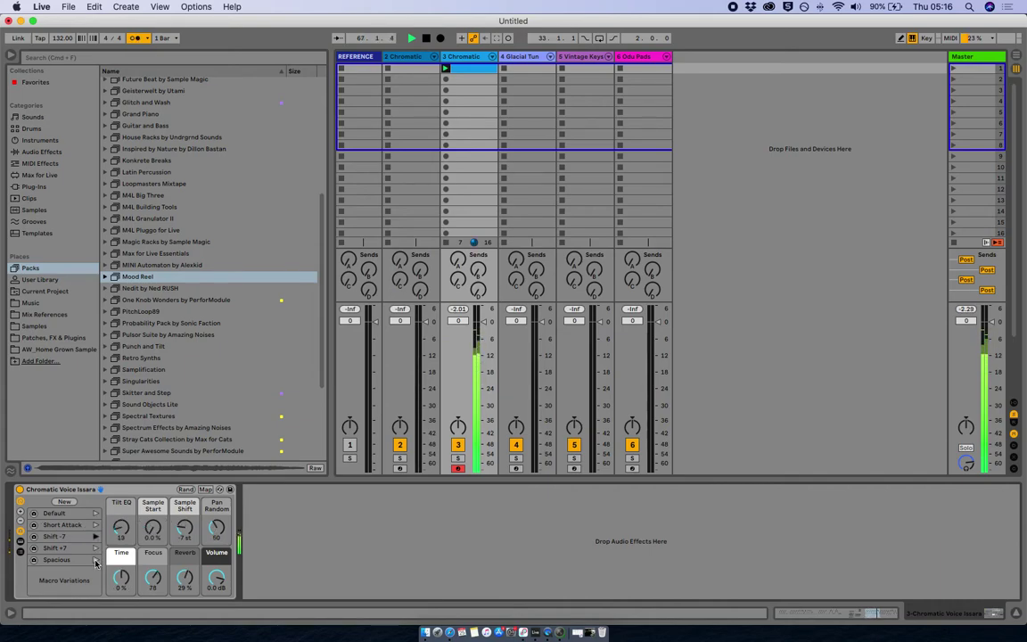
left_click(96, 560)
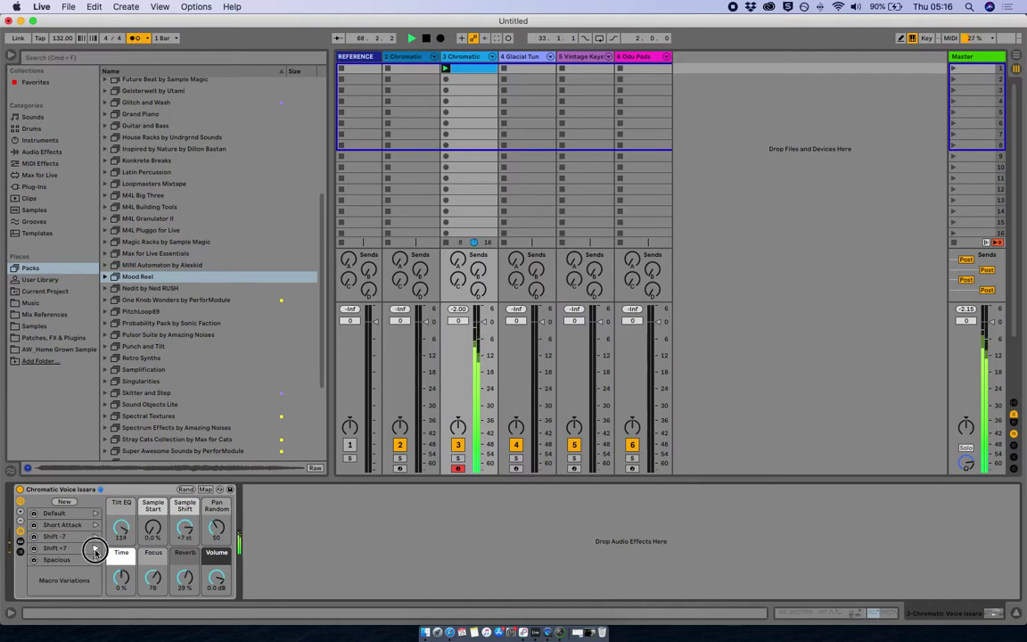
left_click(95, 537)
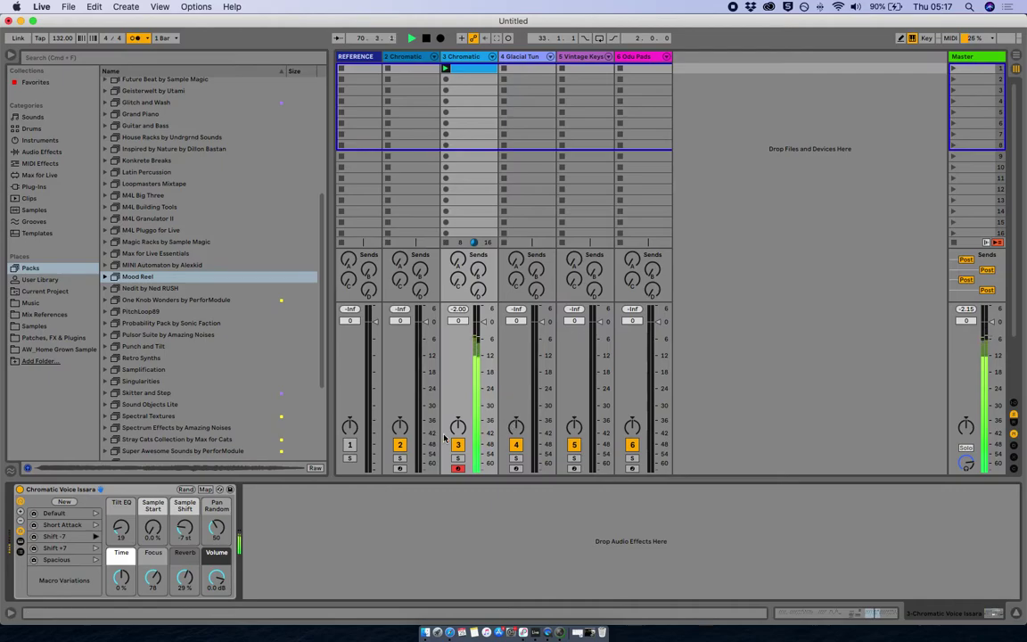
- Arm and solo track 2 and show its Chromatic Voice Ave and PitchLoop89 devices
left_click(400, 468)
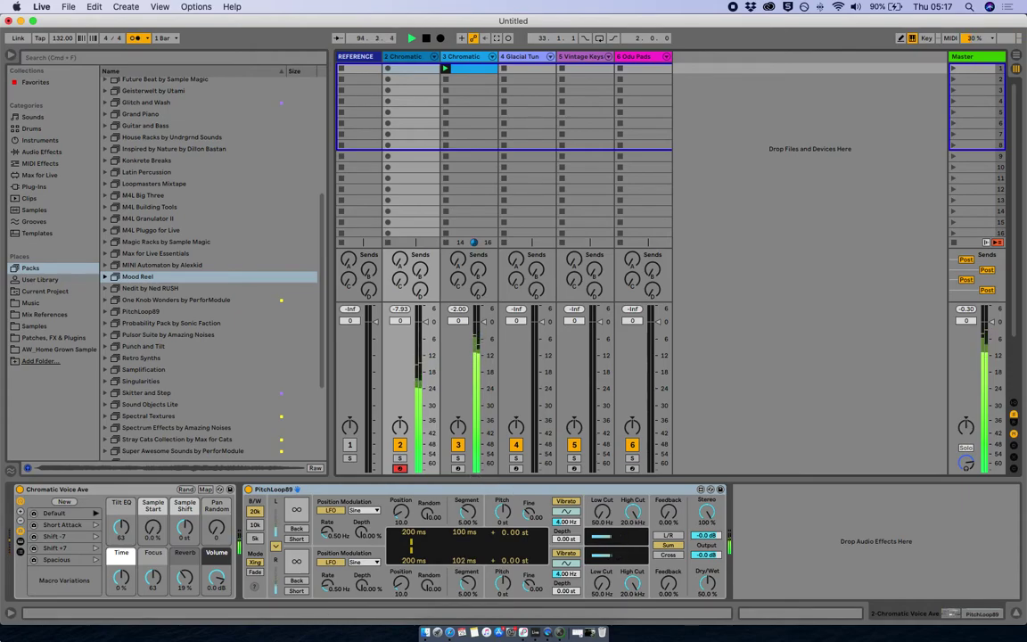
left_click(463, 60)
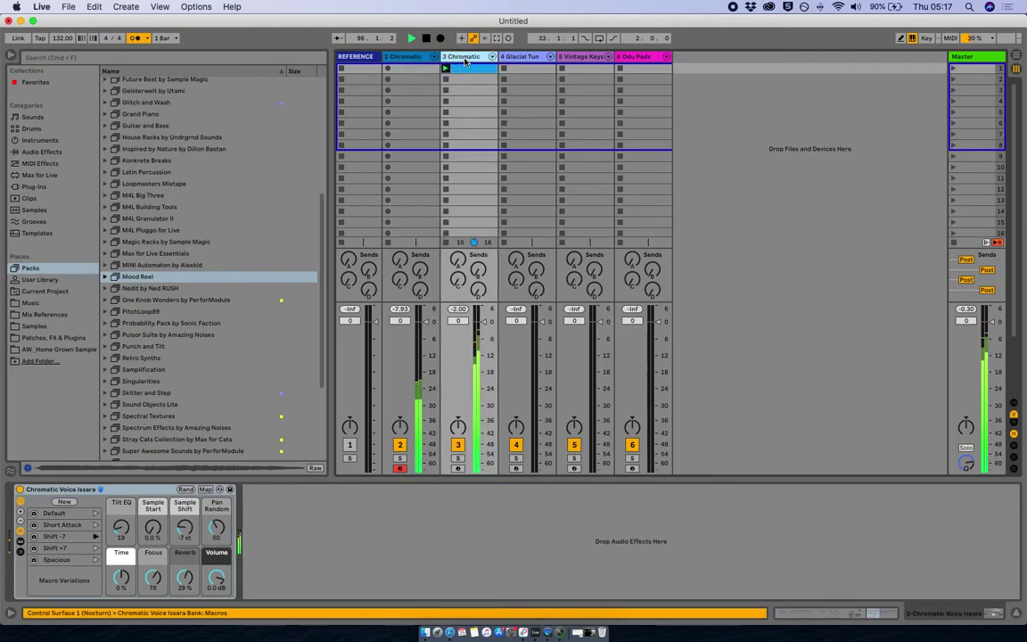
left_click(399, 457)
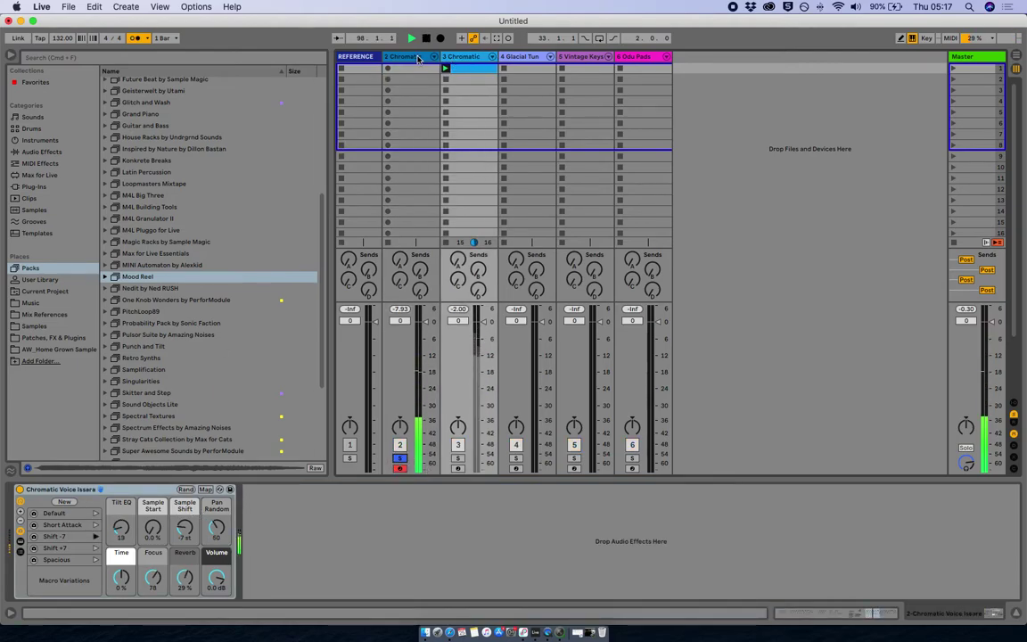
left_click(389, 57)
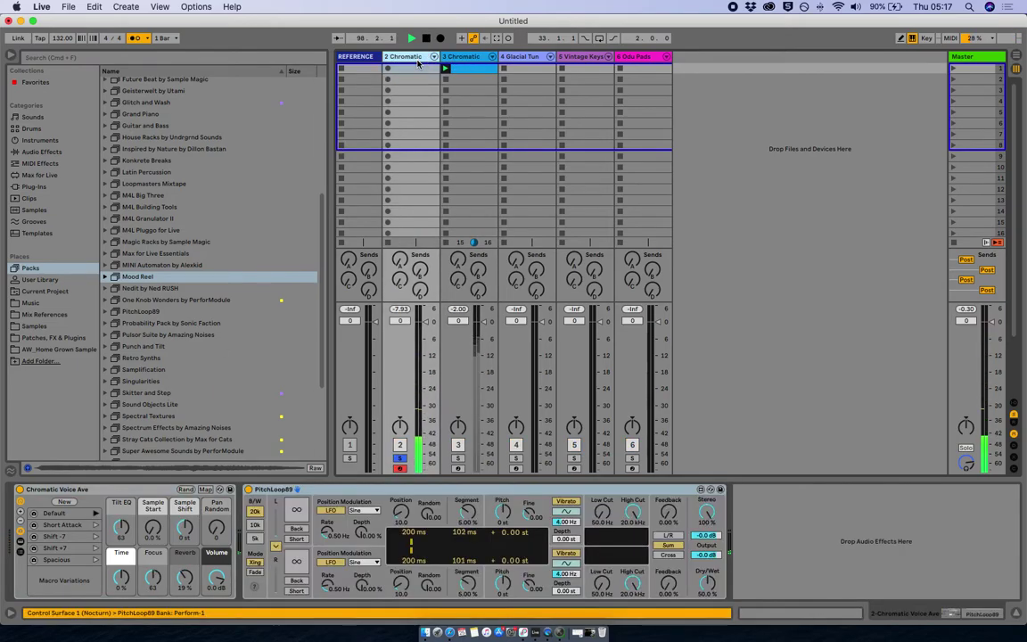
- On PitchLoop89, set Feedback to 65 %, the two Position values to 27.3 and 32.0, and Random to 4.00
left_click(663, 501)
left_click_drag(669, 509, 667, 465)
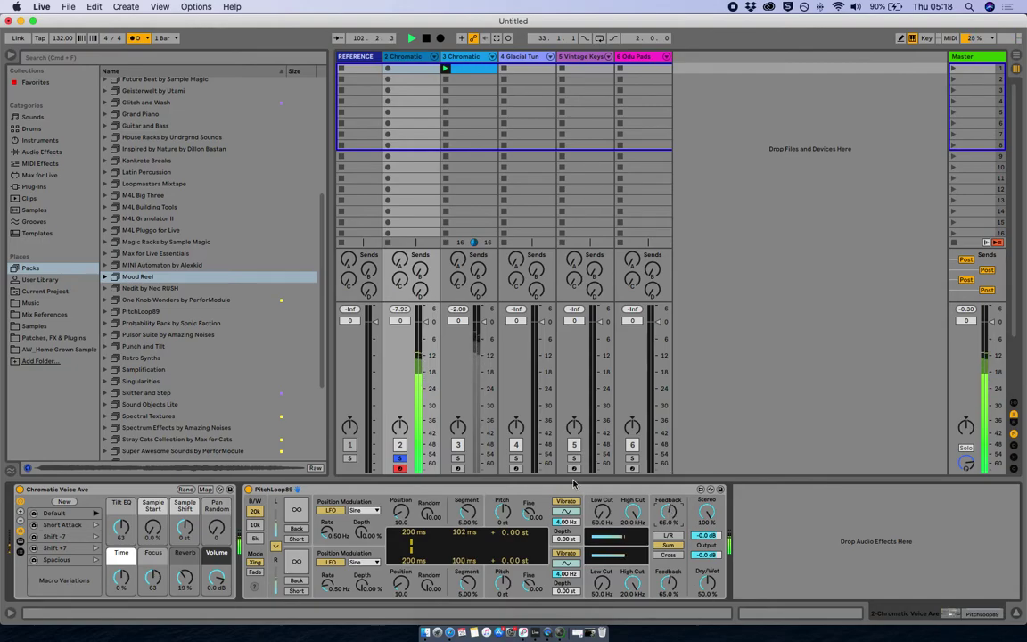
left_click_drag(401, 512, 399, 497)
left_click_drag(401, 581, 401, 574)
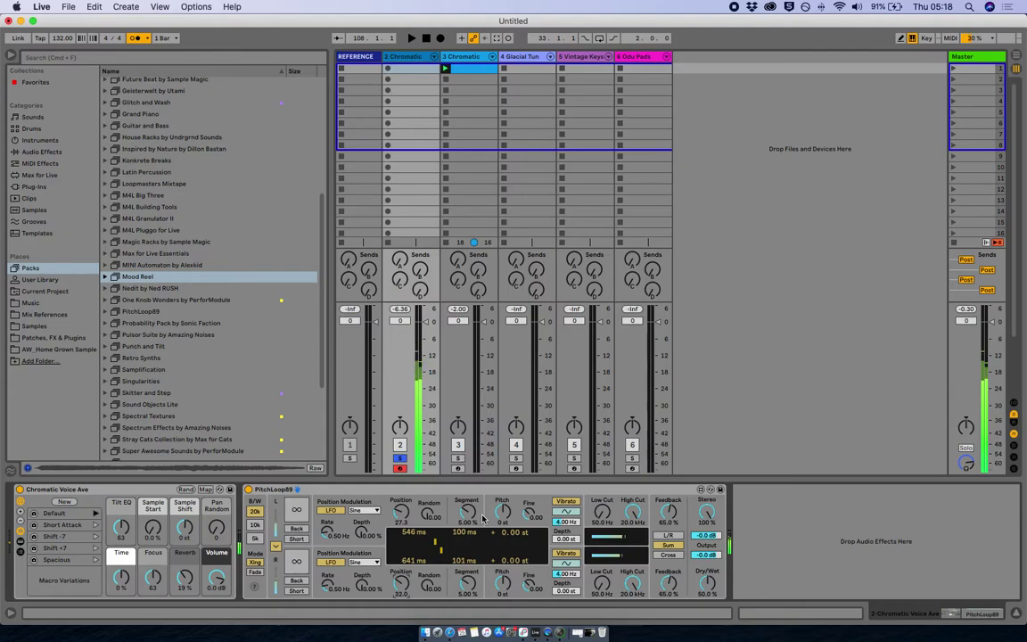
left_click_drag(431, 515, 427, 479)
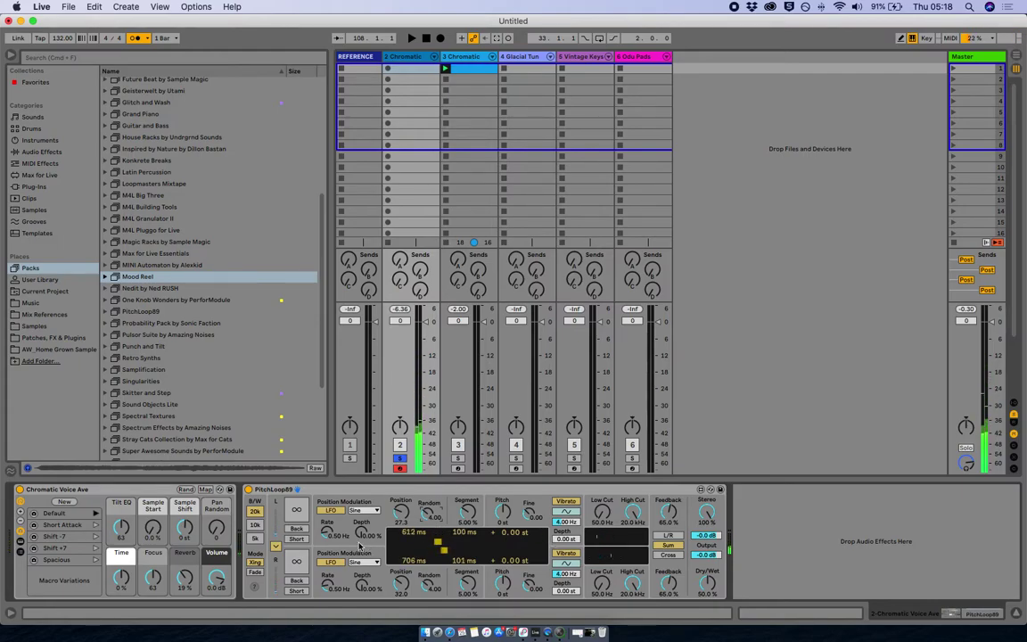
- Try the 10k and 5k bandwidth settings on PitchLoop89
left_click(256, 525)
left_click(255, 539)
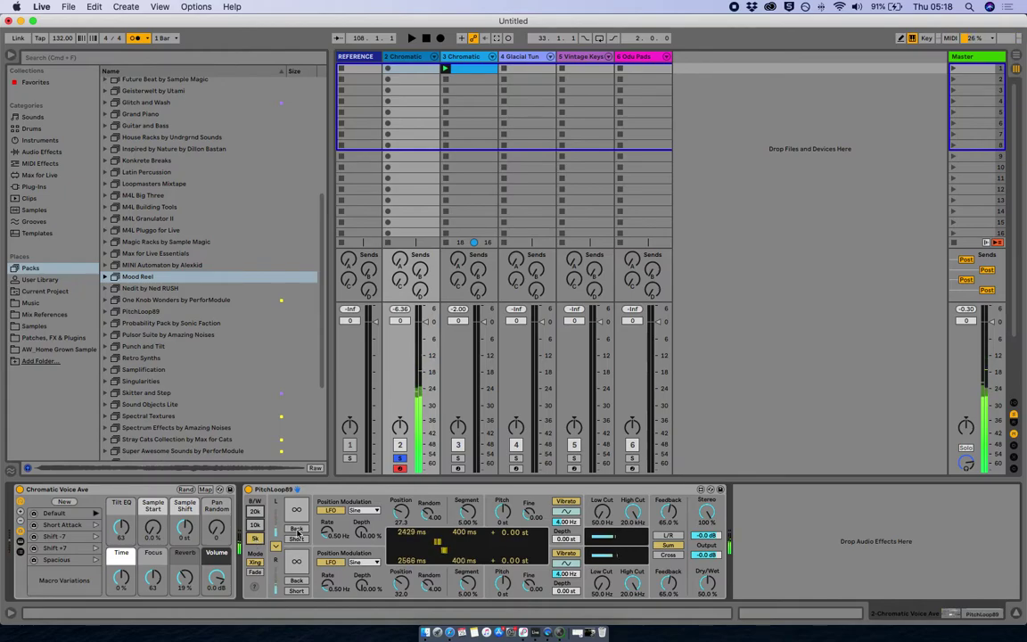
- Unsolo track 2, play the set and return PitchLoop89's bandwidth to 20k
left_click(399, 458)
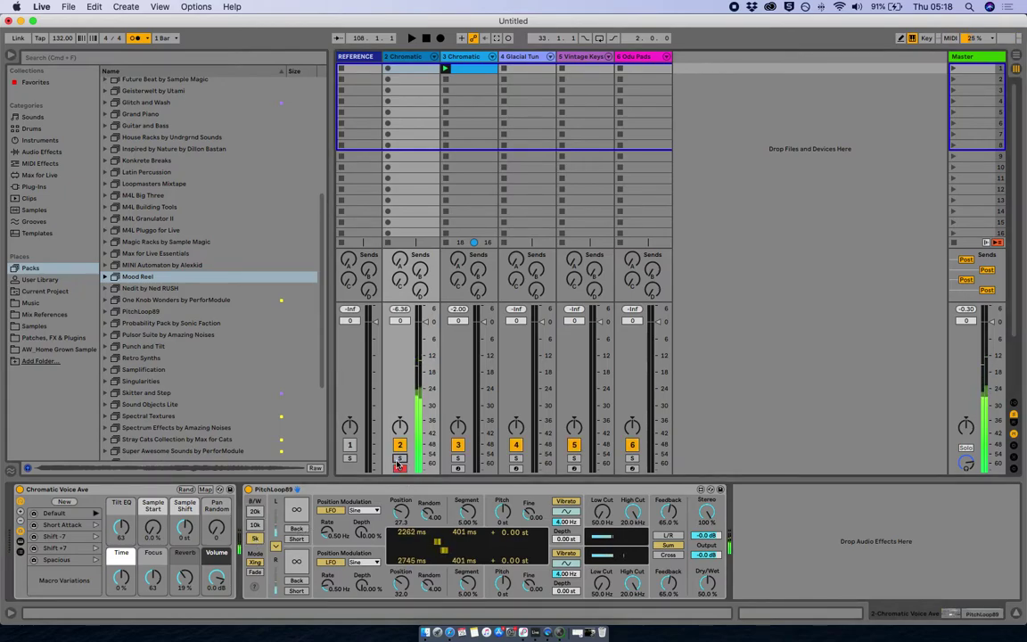
key("space")
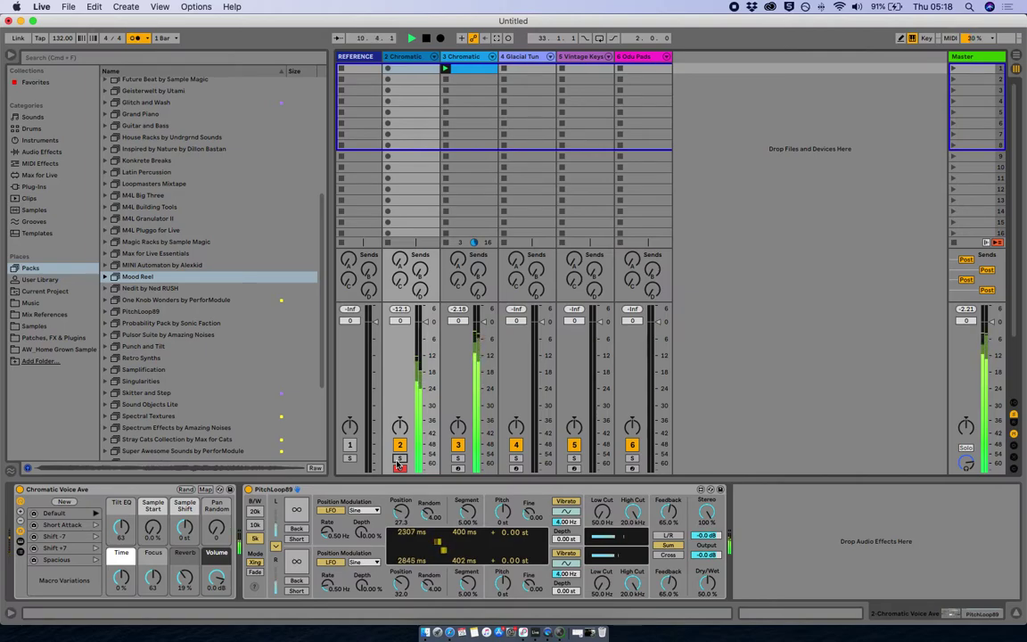
left_click(256, 513)
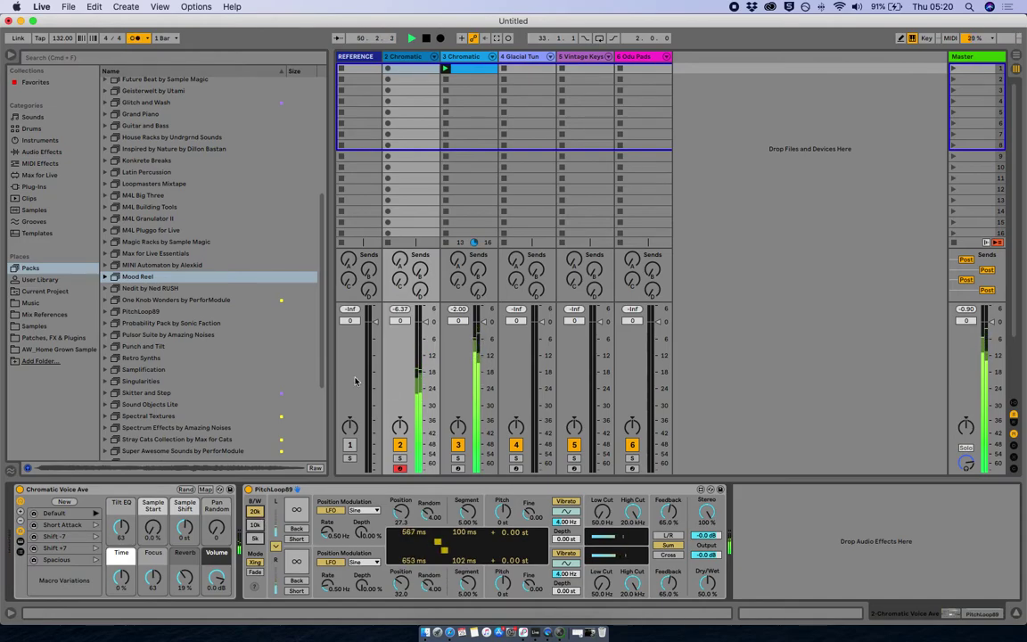
- Capture the notes just played into a new clip on track 2 and move its loop start to bar 39
left_click(497, 40)
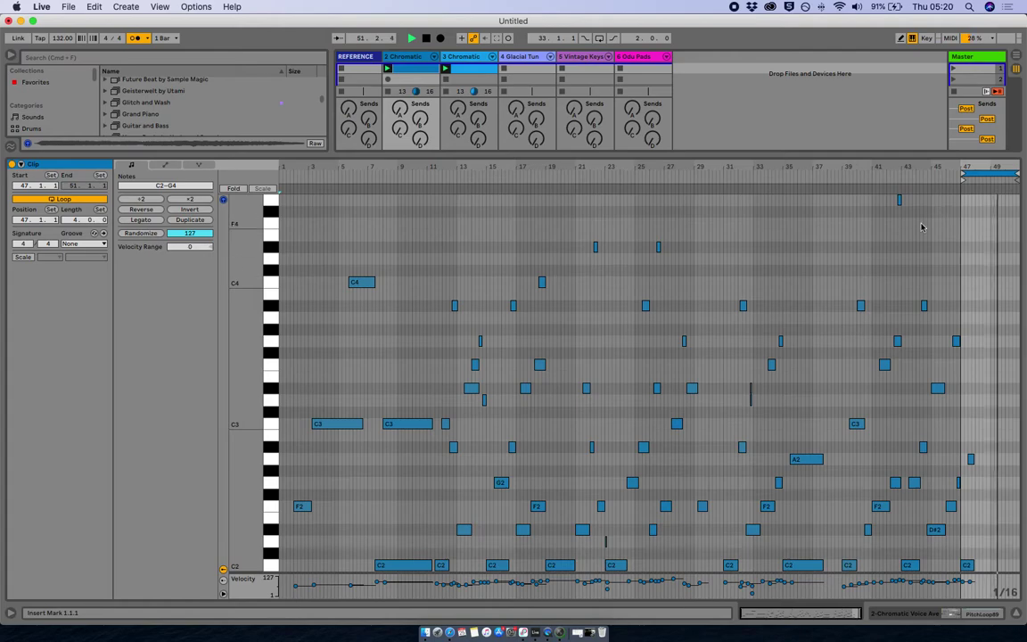
scroll(923, 226, "down", 4)
scroll(839, 394, "up", 1)
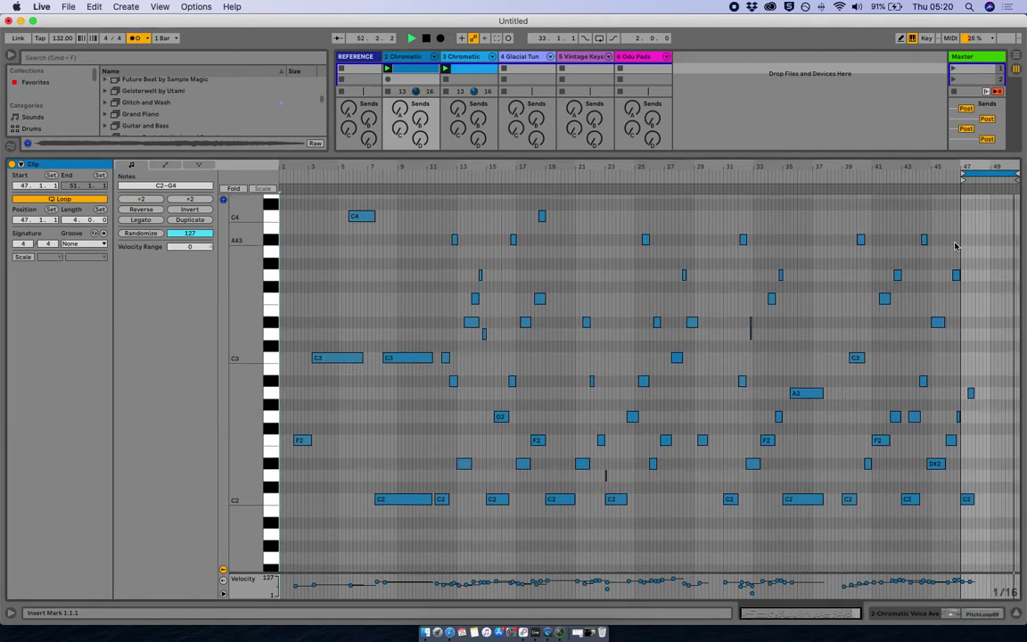
mouse_move(962, 173)
left_mouse_down()
mouse_move(832, 195)
mouse_move(847, 188)
mouse_move(761, 186)
left_mouse_up()
key("space")
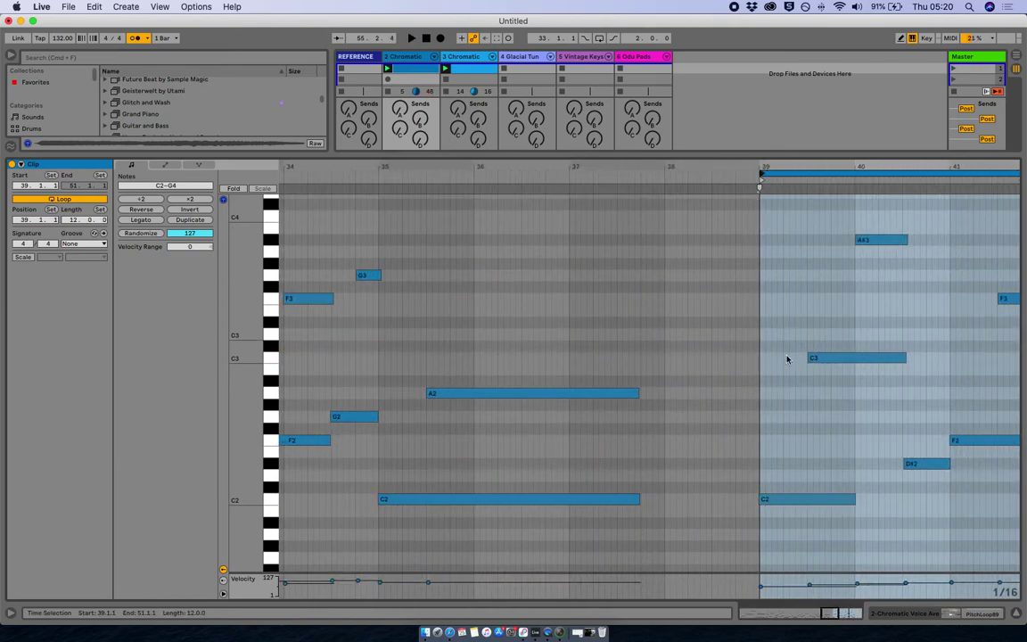
left_click(784, 498)
key("space")
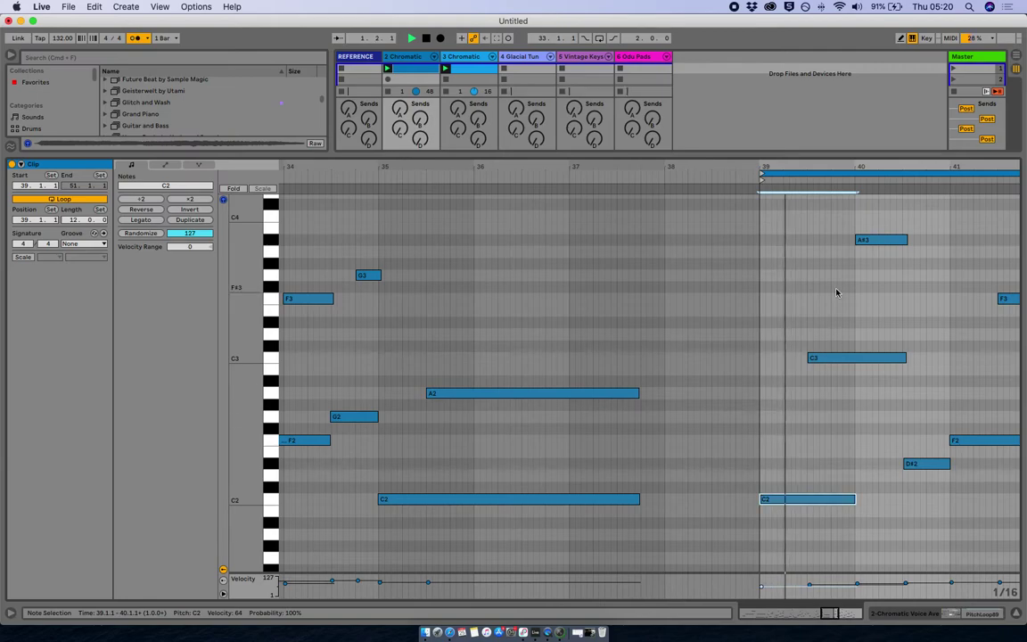
- Set the track 2 clip's loop end to bar 47 for an eight-bar loop
left_click_drag(764, 166, 765, 116)
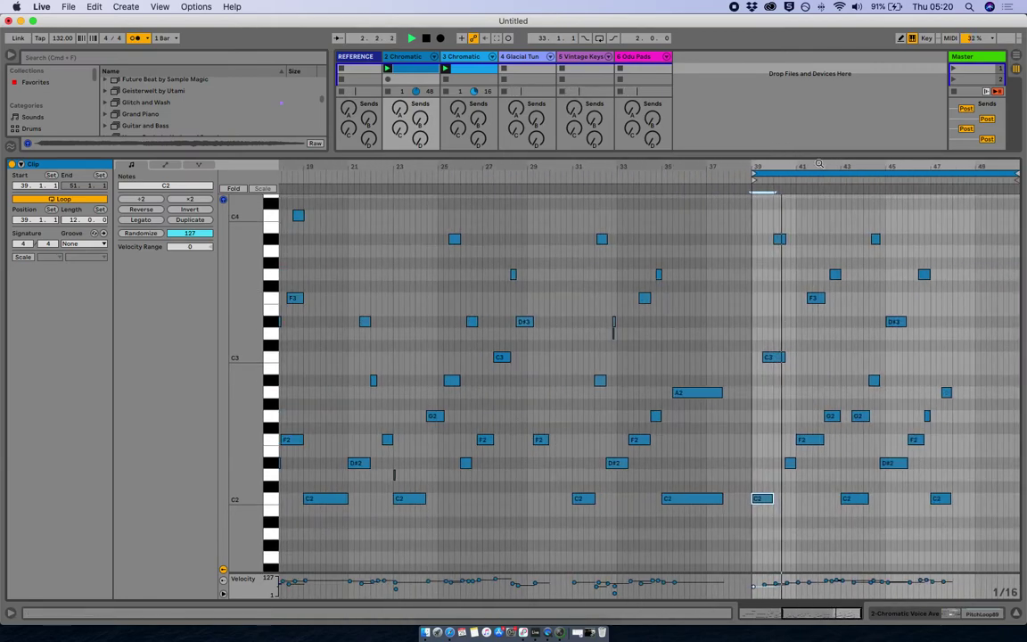
left_click_drag(1014, 171, 930, 175)
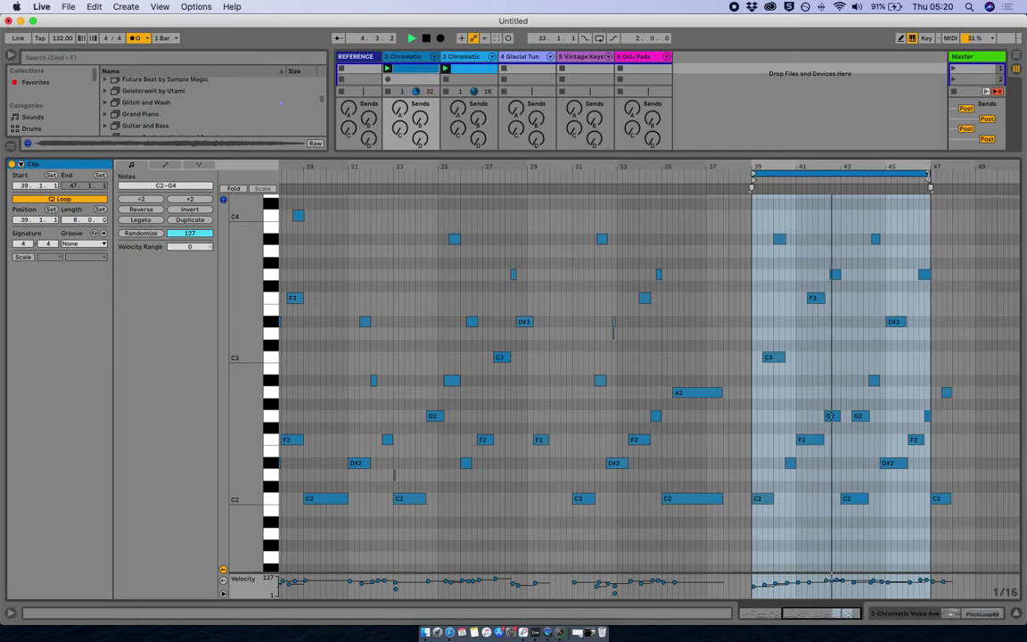
scroll(918, 170, "up", 2)
mouse_move(932, 166)
left_mouse_down()
mouse_move(940, 201)
mouse_move(942, 175)
left_mouse_up()
- Audition the Short Attack and Shift +7 macro variations of Chromatic Voice Ave and settle on Spacious
key("shift+Tab")
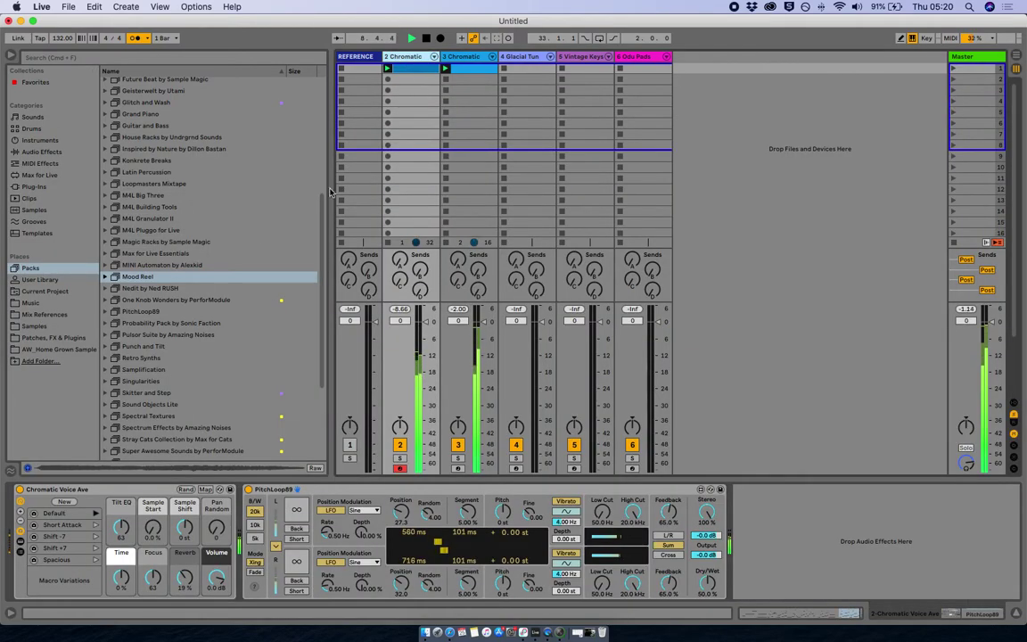
left_click(96, 526)
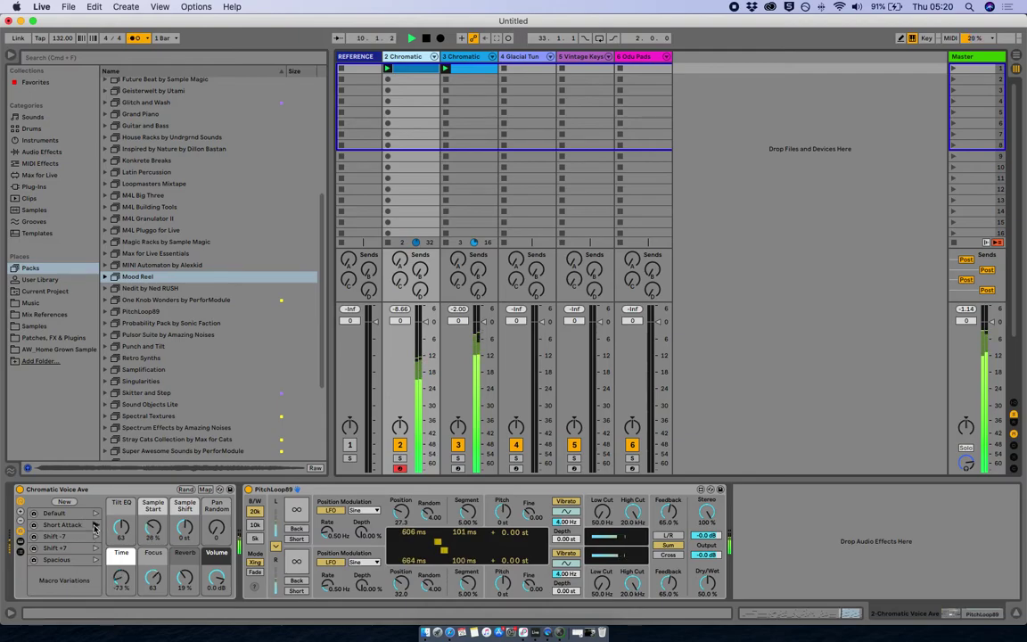
left_click(95, 547)
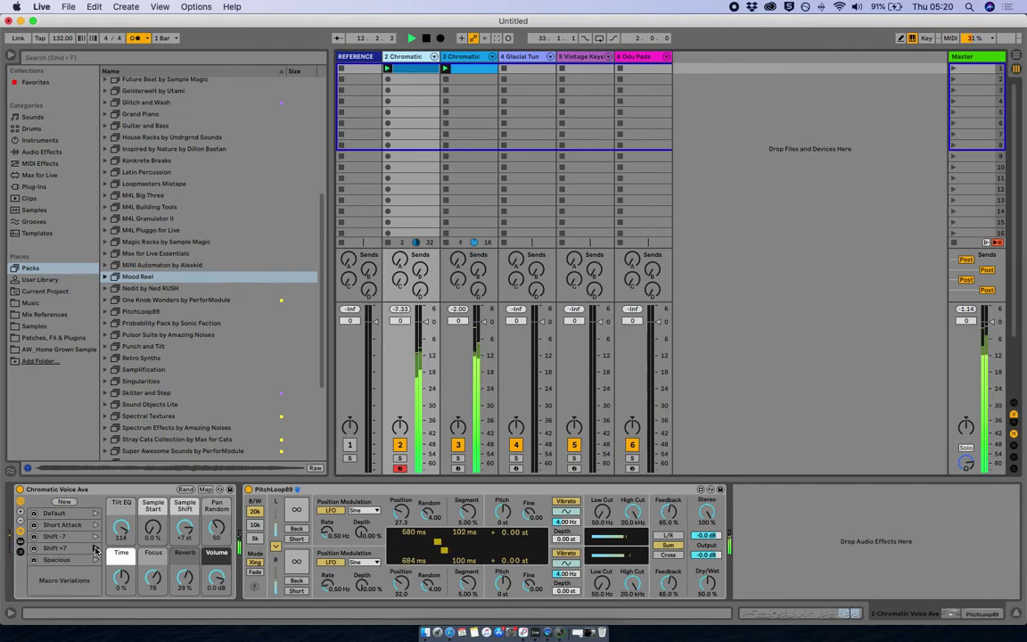
left_click(95, 560)
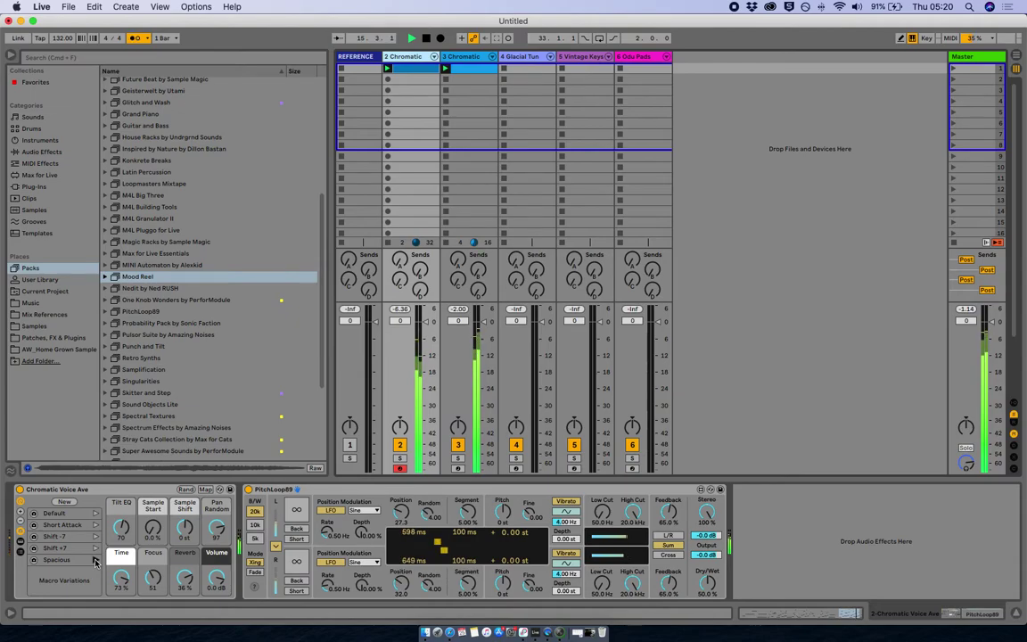
- Check the audio device, sample rate and buffer size settings in the preferences
key("super+comma")
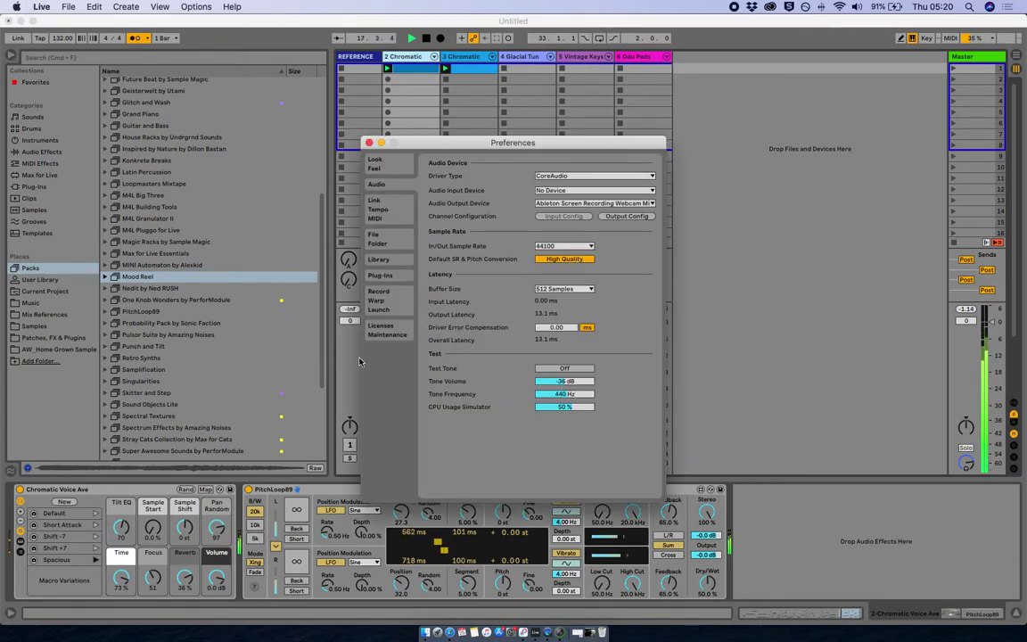
left_click(368, 143)
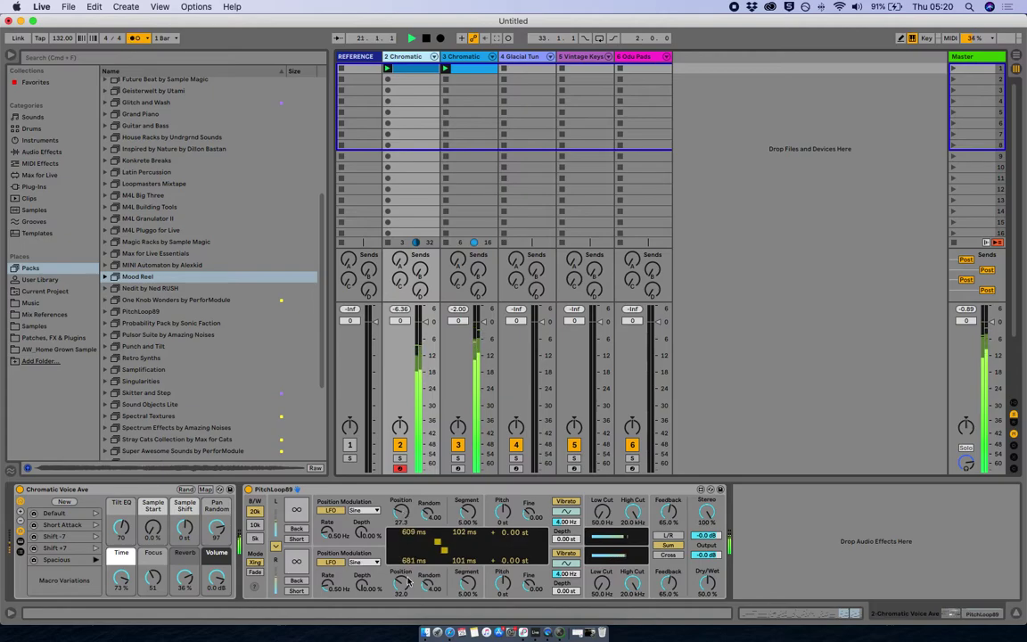
- Set PitchLoop89's right channel to Position 13.1, Random 6.05, Depth 25%, Pitch +7 st and Feedback 25%, and the left channel's Feedback to 36%
left_click_drag(426, 581, 351, 543)
left_click(361, 582)
left_click(505, 587)
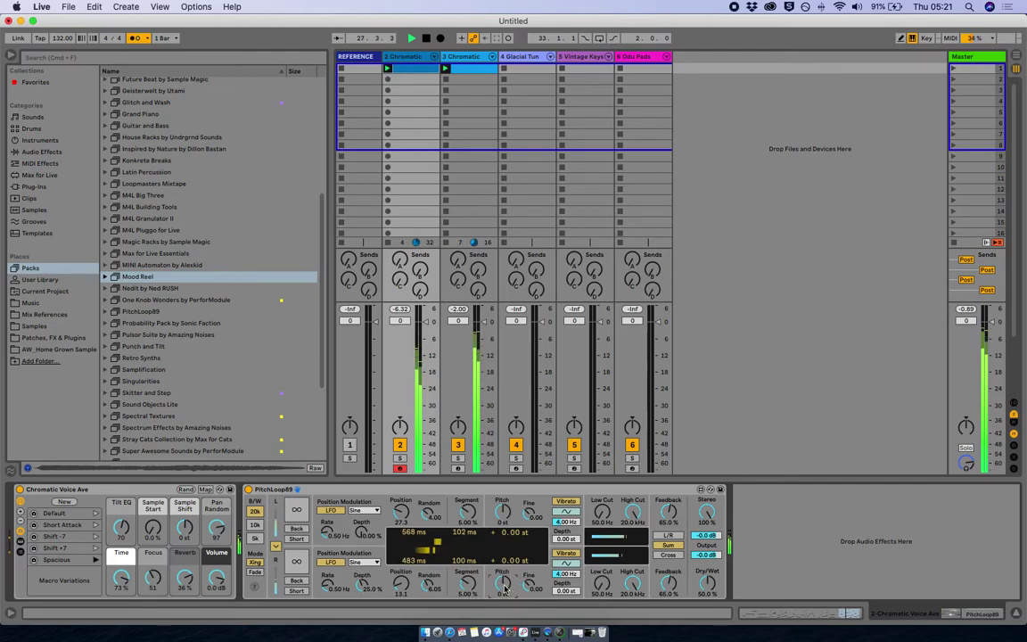
left_click_drag(504, 588, 505, 575)
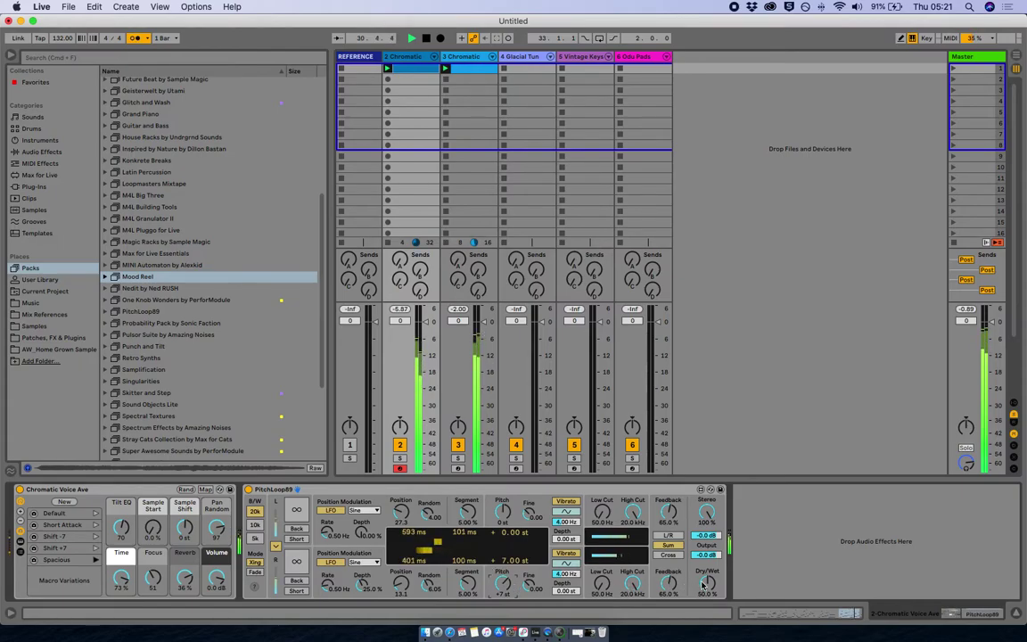
left_click_drag(670, 585, 670, 607)
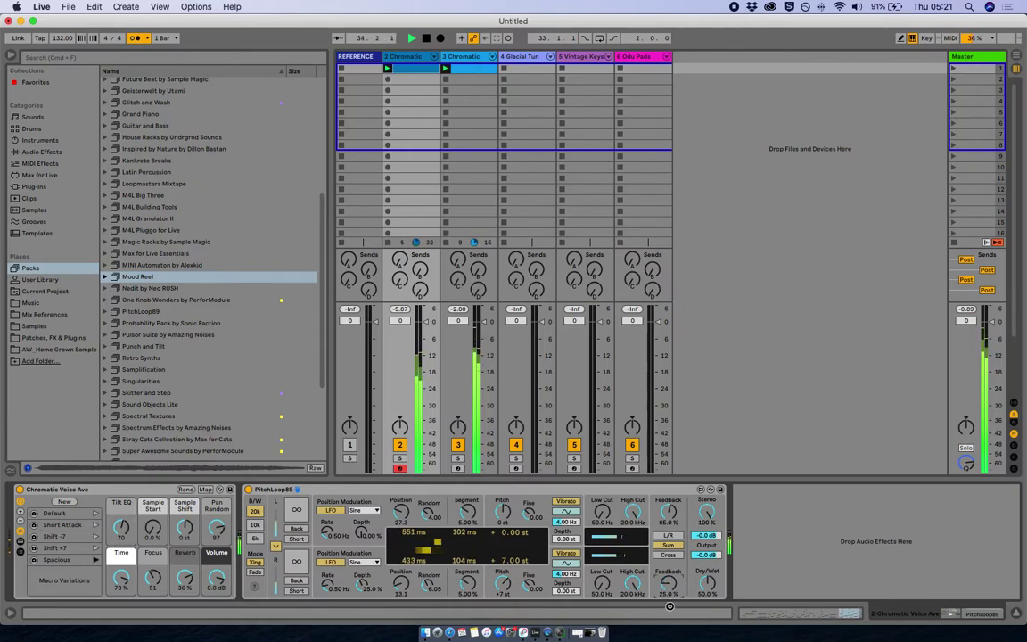
left_click_drag(670, 513, 670, 529)
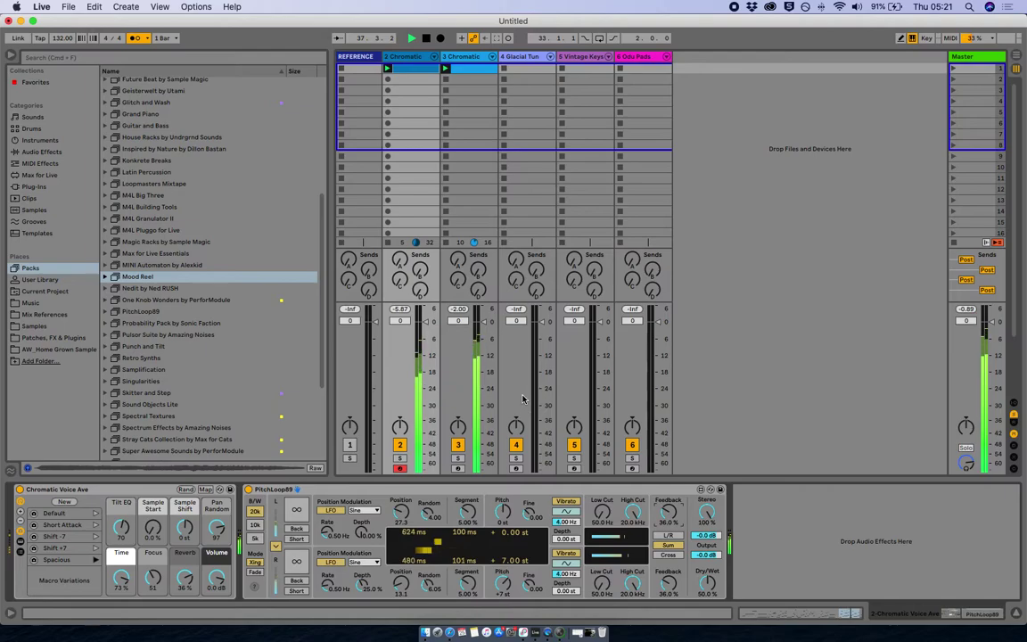
- Arm the Odu Pads track and, with the metronome off, lower track 2 to -4.5 dB and track 3 to -11.1 dB
left_click(516, 468)
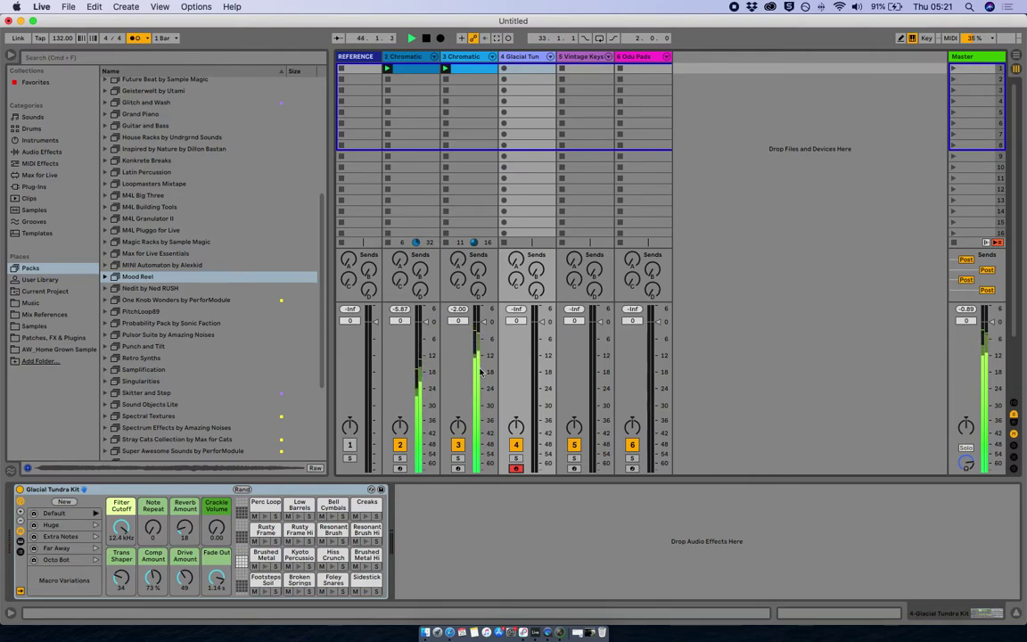
left_click(638, 58)
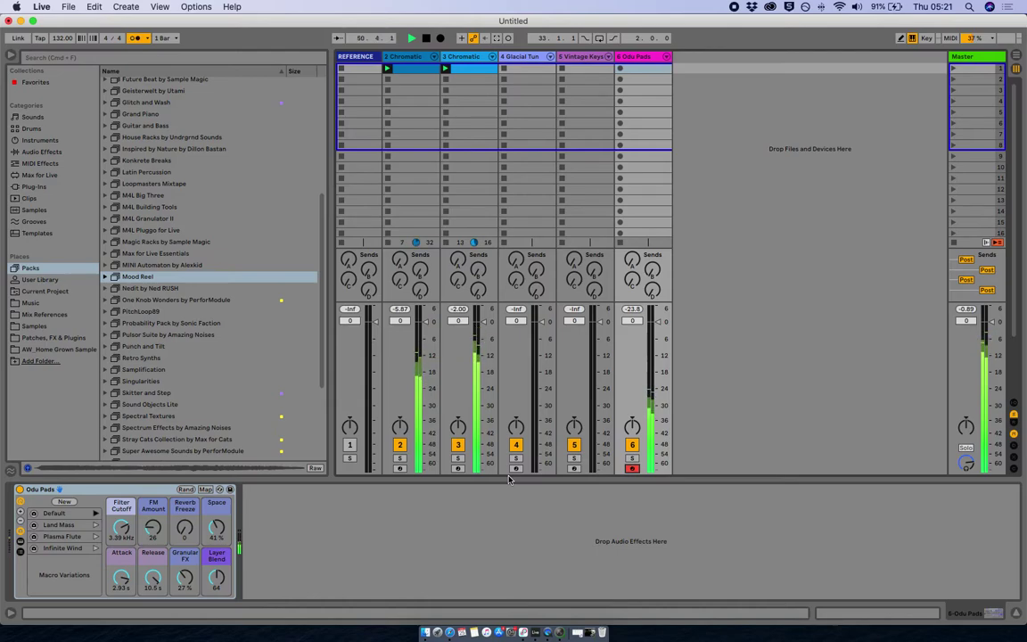
left_click_drag(483, 326, 483, 345)
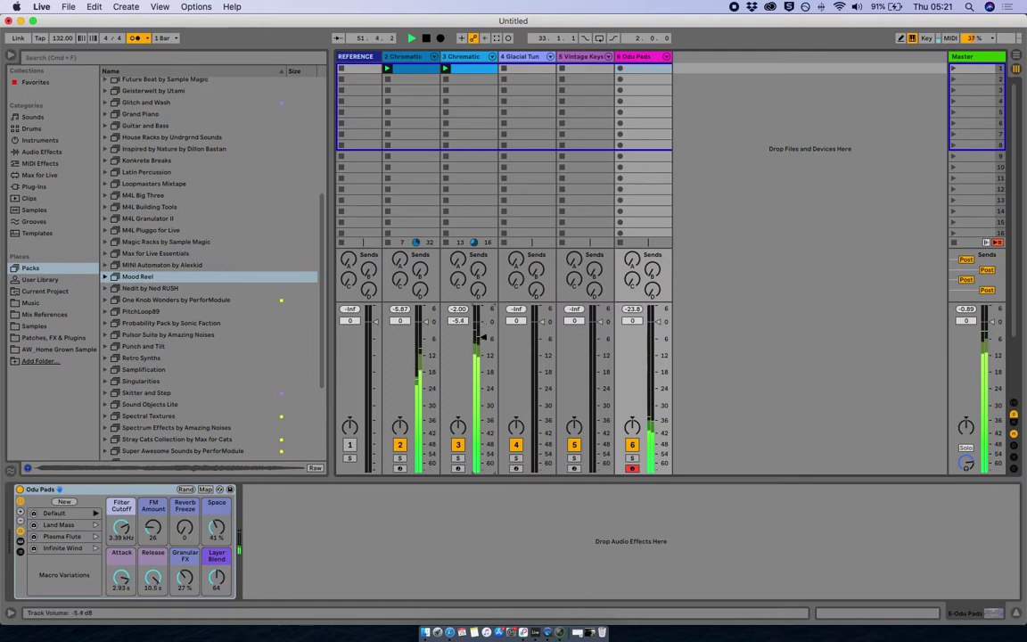
left_click_drag(423, 320, 423, 334)
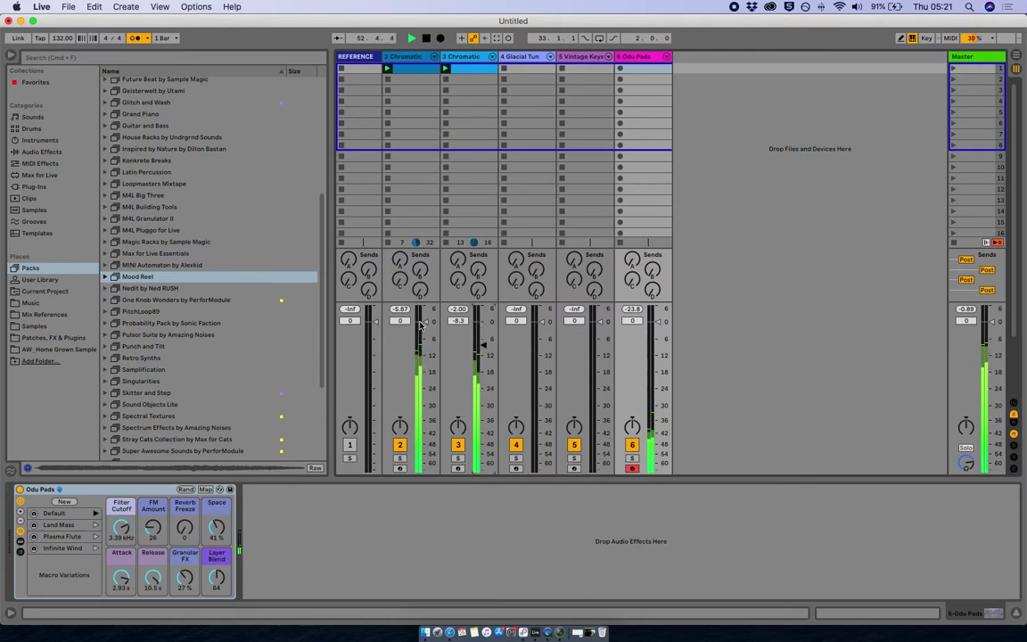
key("XF86AudioLowerVolume")
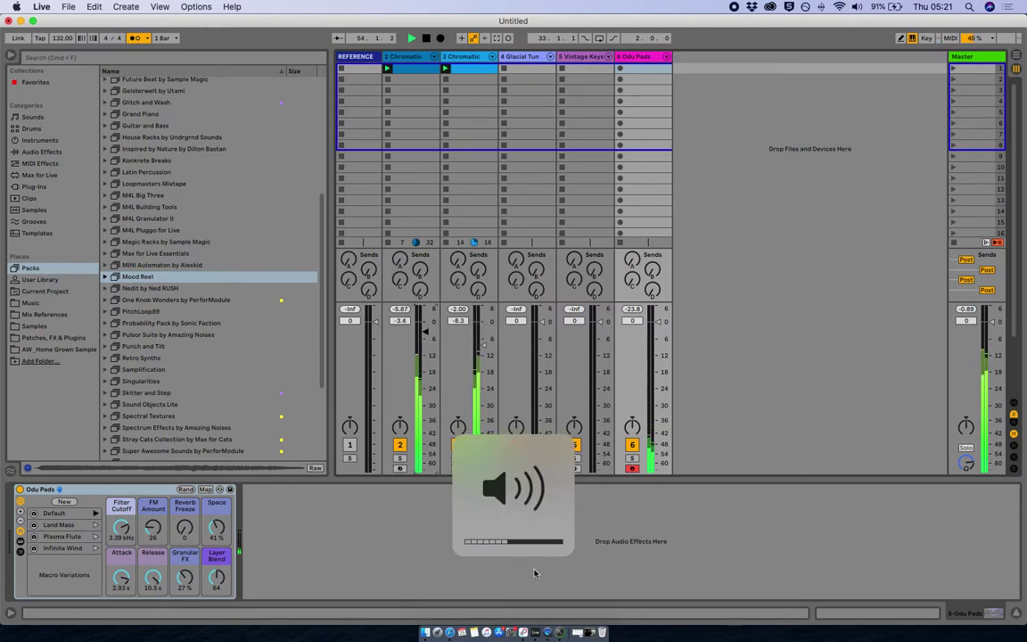
left_click(134, 38)
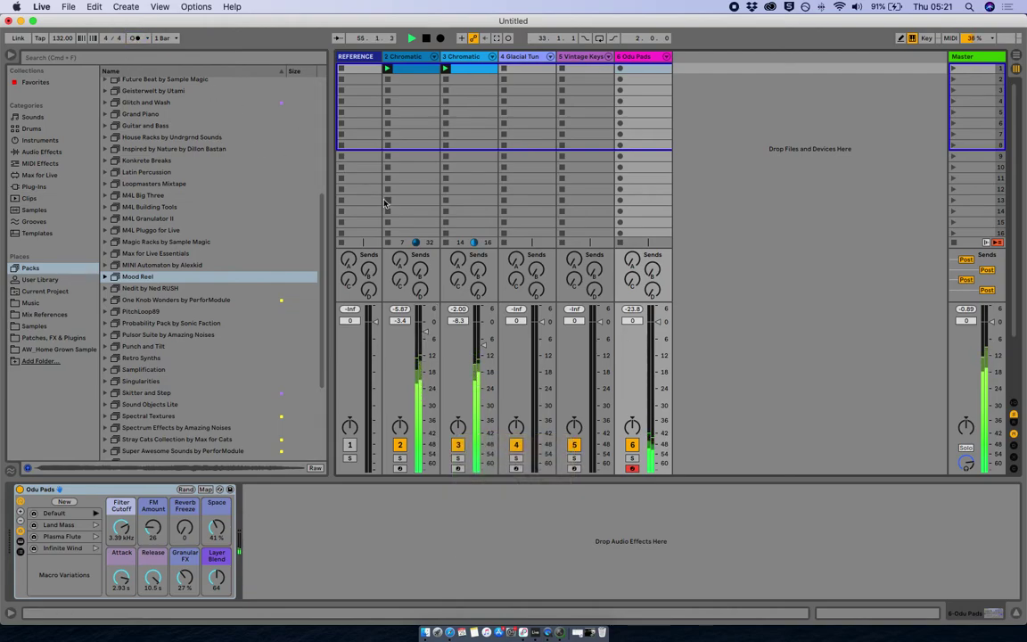
left_click_drag(467, 350, 425, 337)
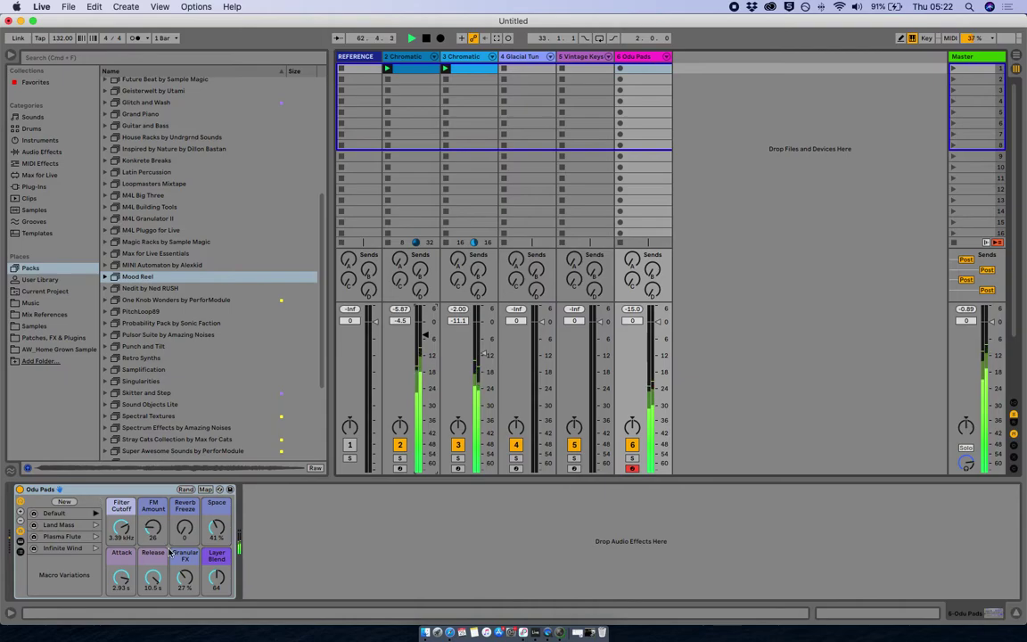
- Audition Odu Pads with the filter cutoff at 22.0 kHz and with the Plasma Flute macro variation
left_click_drag(128, 533, 128, 499)
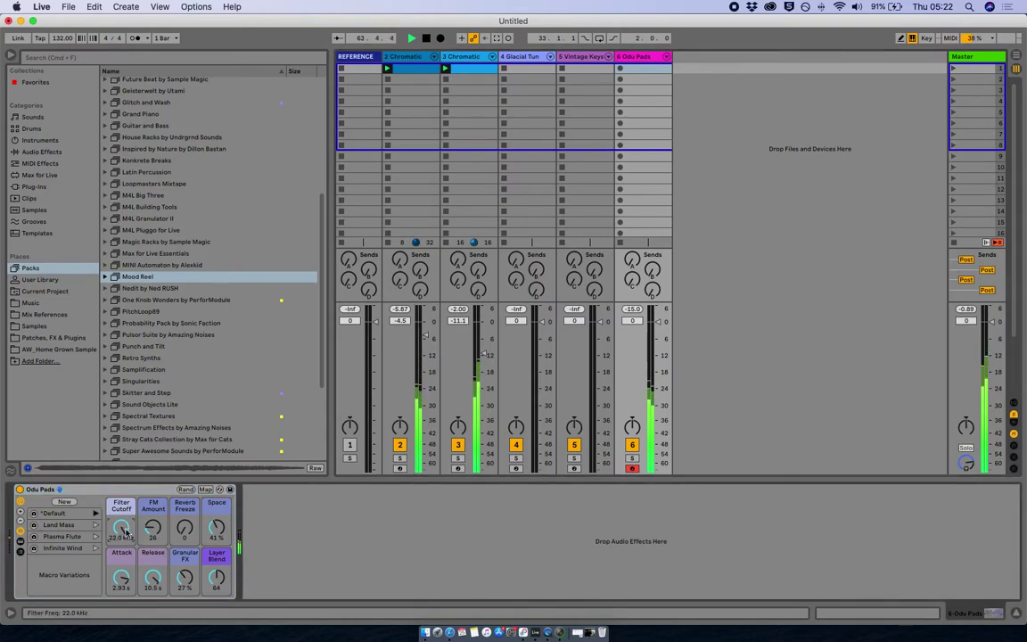
left_click(95, 536)
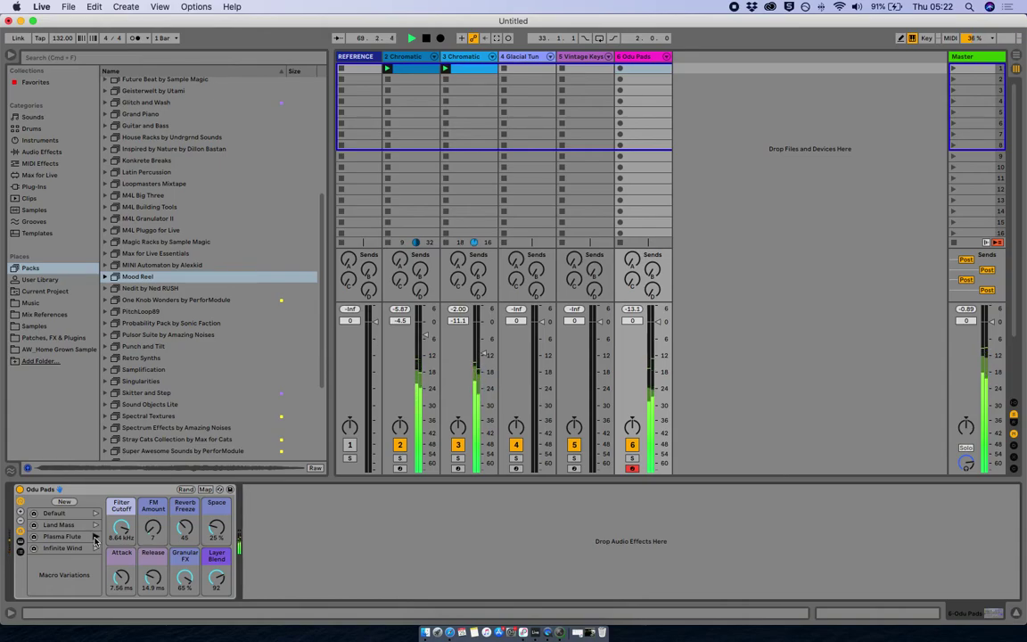
- Browse the Ethereal Pads instruments of the Mood Reel pack and replace Odu Pads on track 6 with Soft Magic Pad
left_click(106, 277)
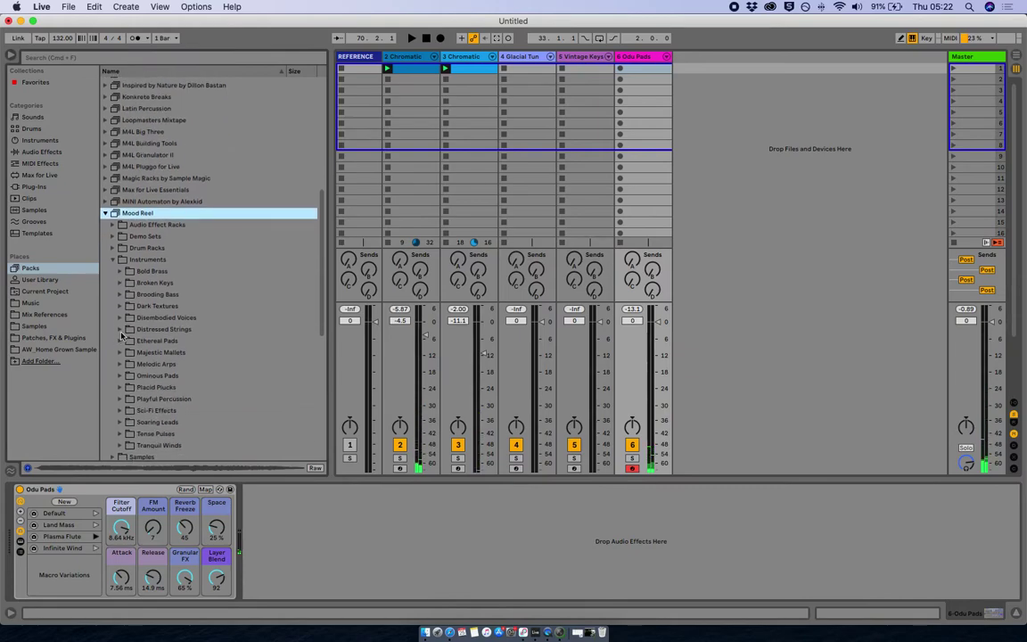
left_click(119, 340)
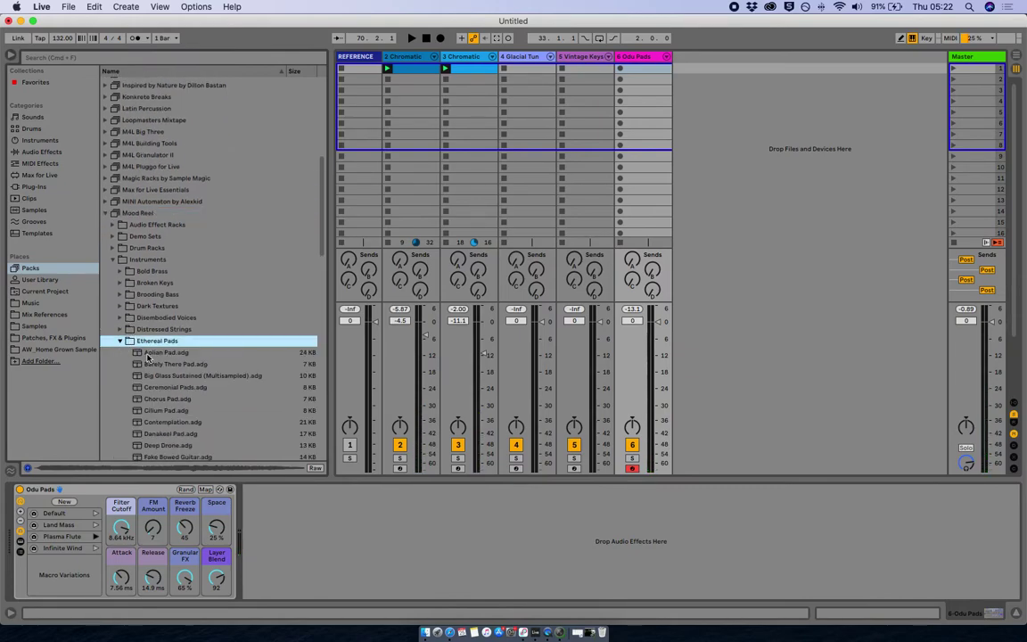
left_click(148, 353)
left_click(156, 363)
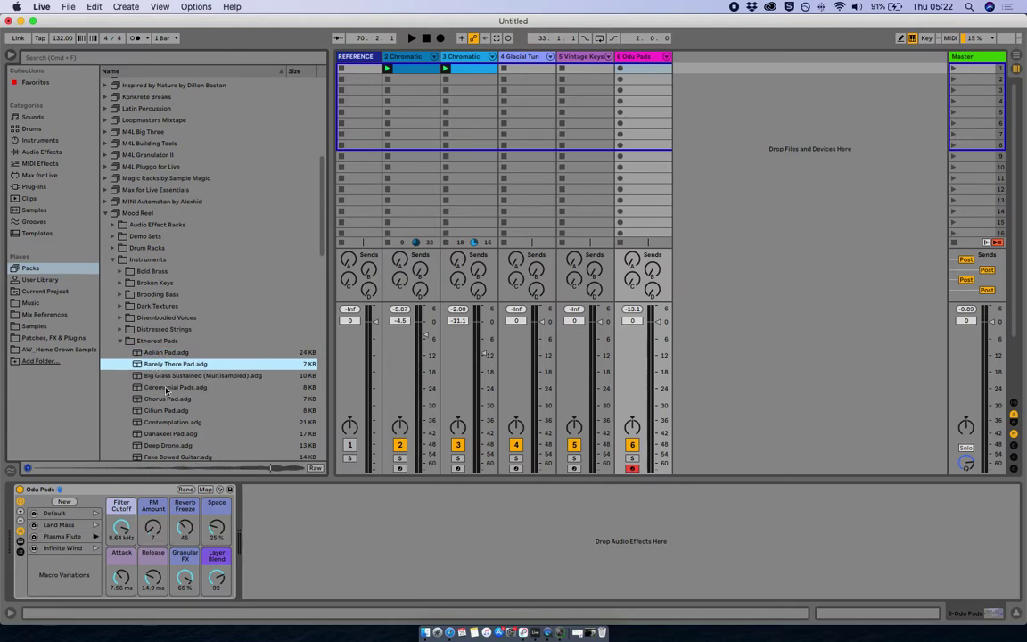
left_click(167, 388)
scroll(167, 383, "down", 3)
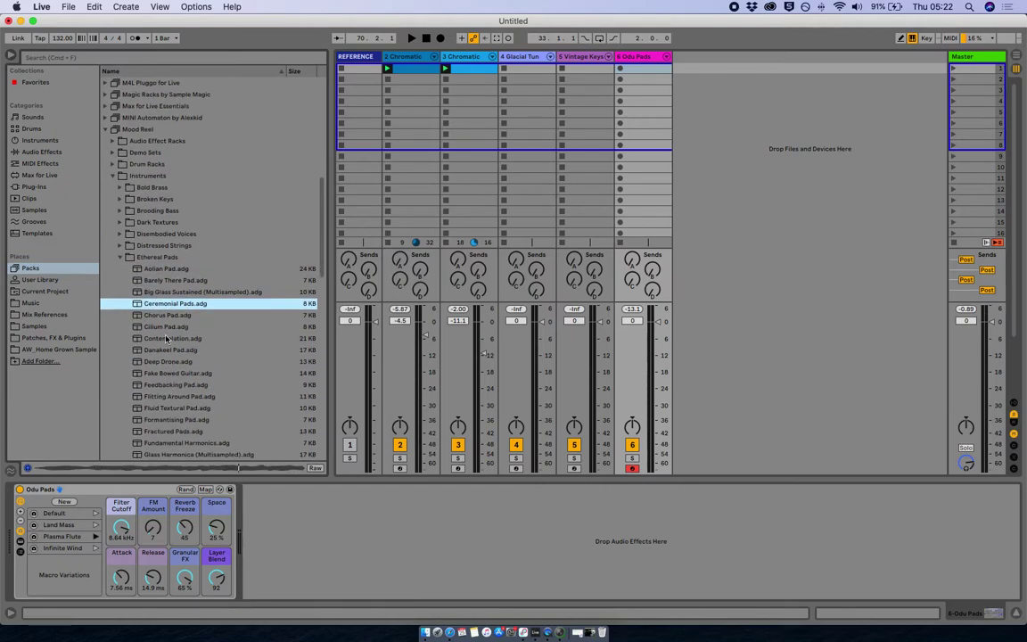
scroll(167, 317, "down", 8)
left_click(161, 345)
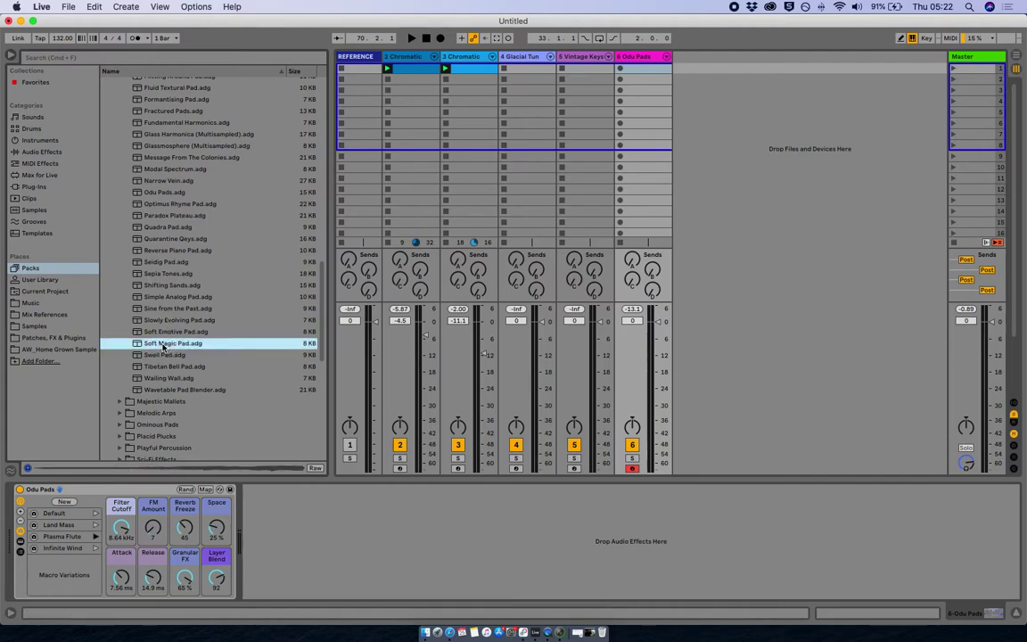
left_click_drag(161, 345, 83, 491)
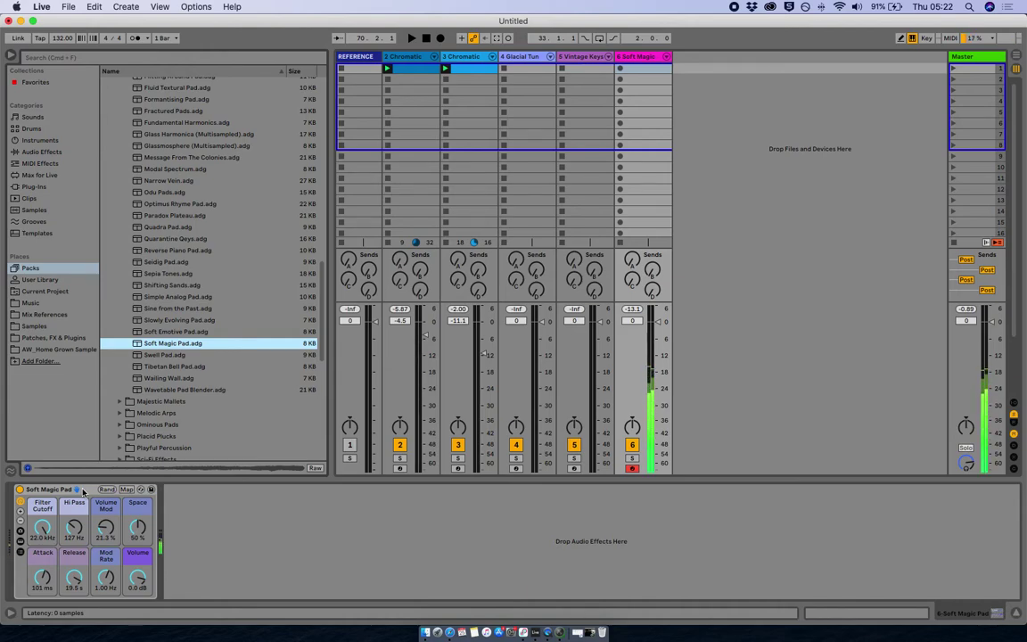
- Play along with the loops, delete the clip recorded in track 6's first slot and capture the played pad notes into a new clip instead
key("space")
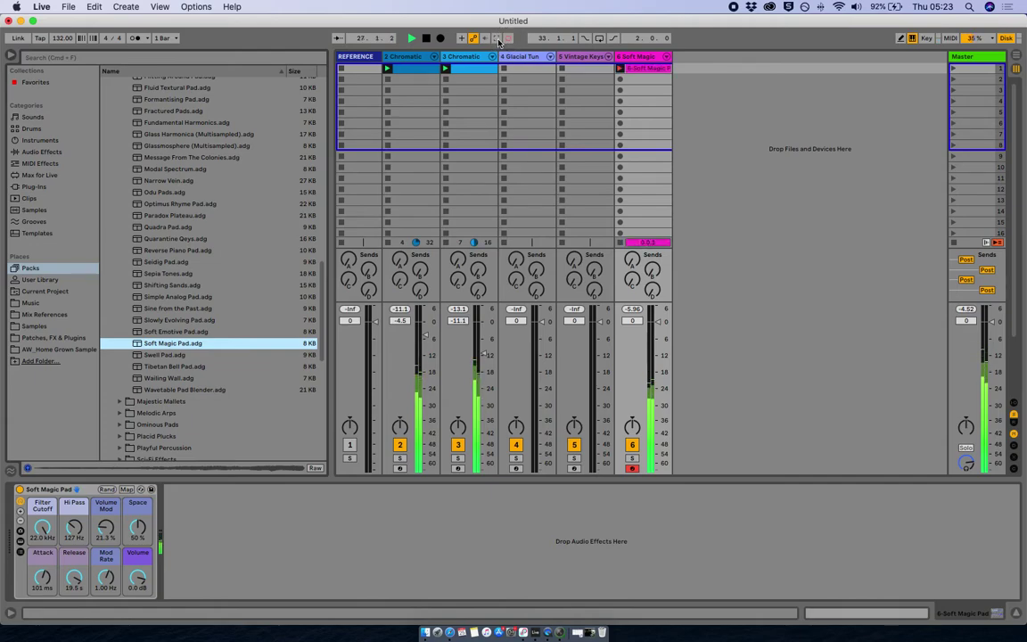
left_click(643, 78)
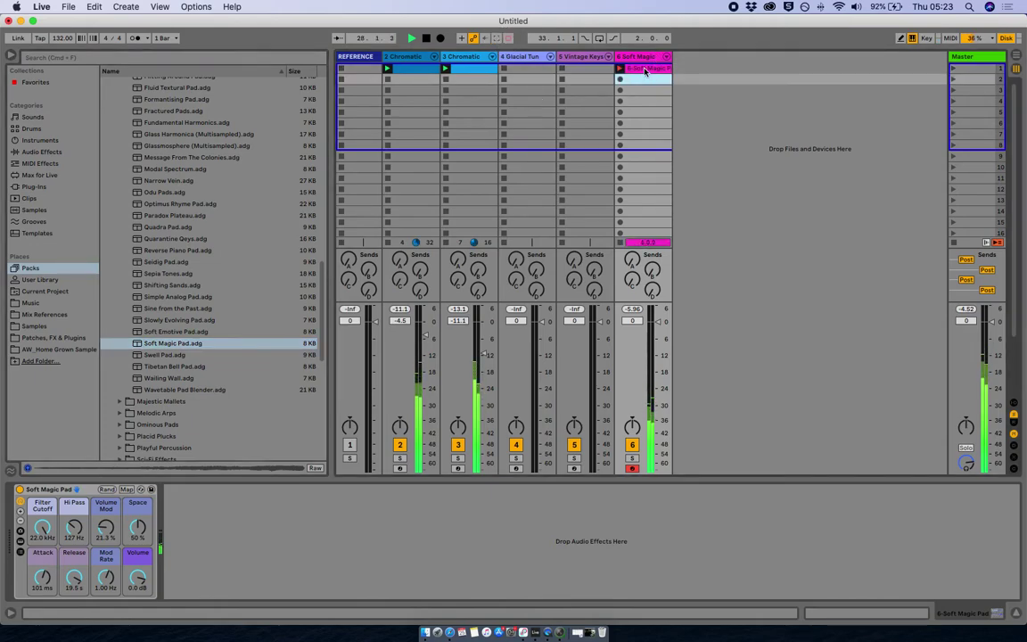
key("space")
left_click(646, 70)
key("Delete")
left_click(496, 38)
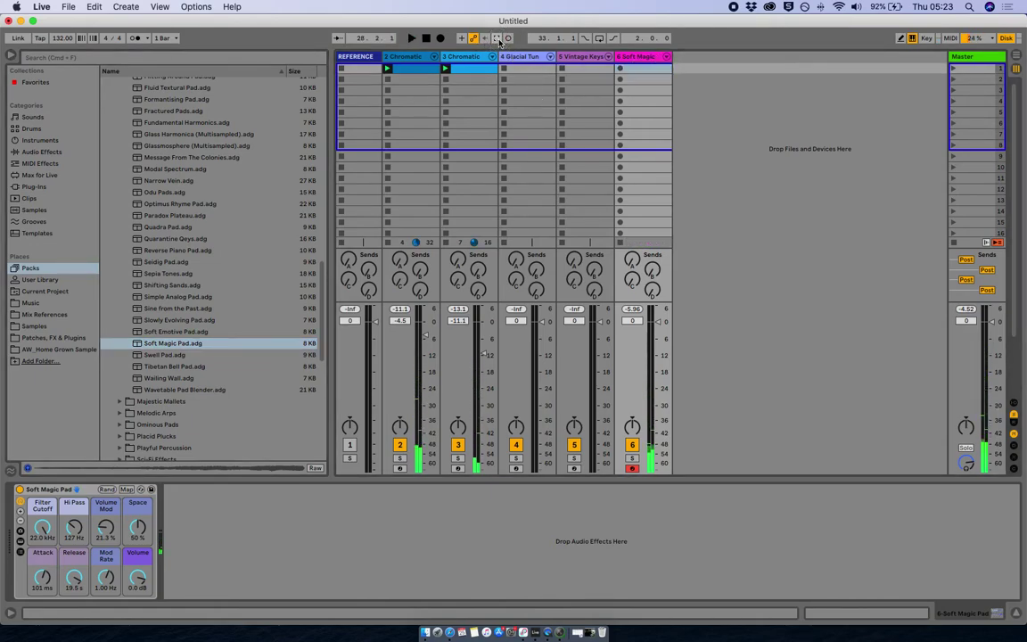
- Set the captured pad clip's loop start to 1.1.1 for a 23-bar loop and play it back
left_click_drag(763, 166, 296, 226)
key("space")
left_click_drag(300, 166, 286, 206)
key("space")
scroll(300, 169, "down", 4)
scroll(295, 205, "up", 4)
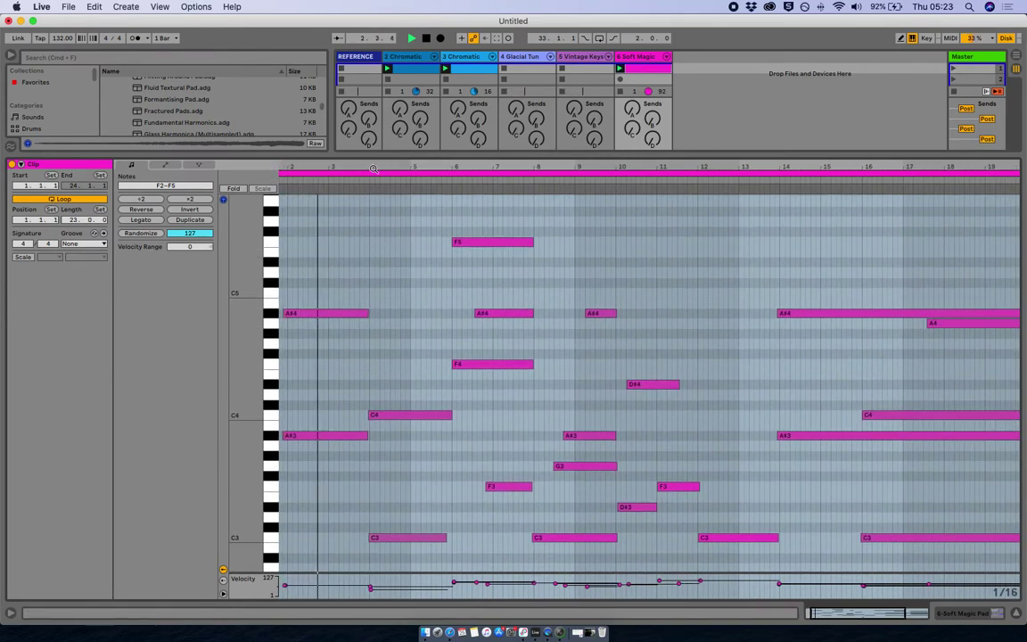
double_click(372, 168)
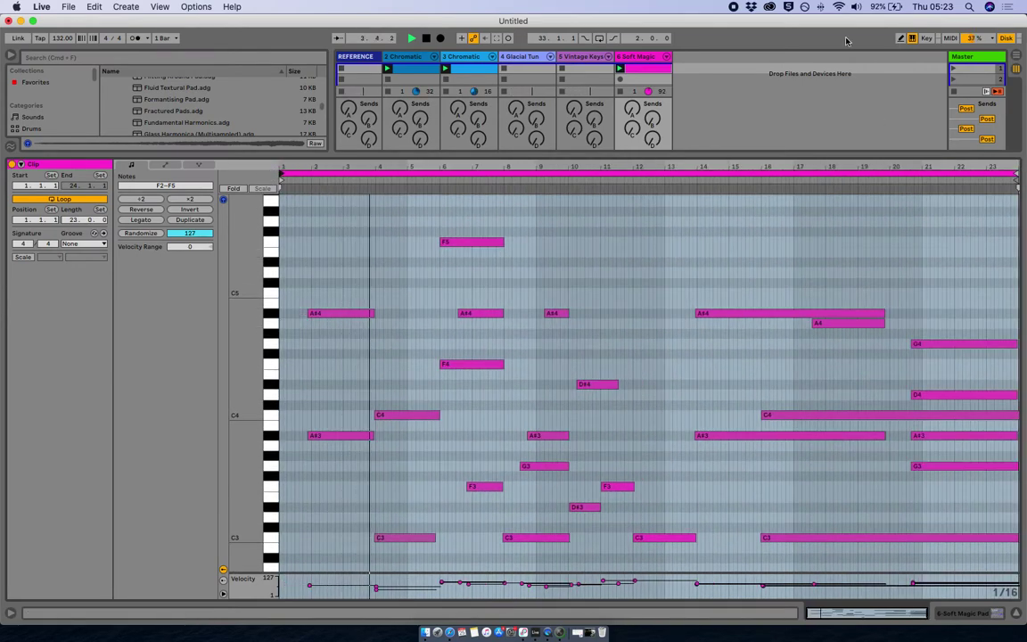
- Show the track devices again and set the volume of track 6 to -1.5 dB and track 3 to -10.7 dB
key("shift+Tab")
left_click_drag(658, 322, 658, 326)
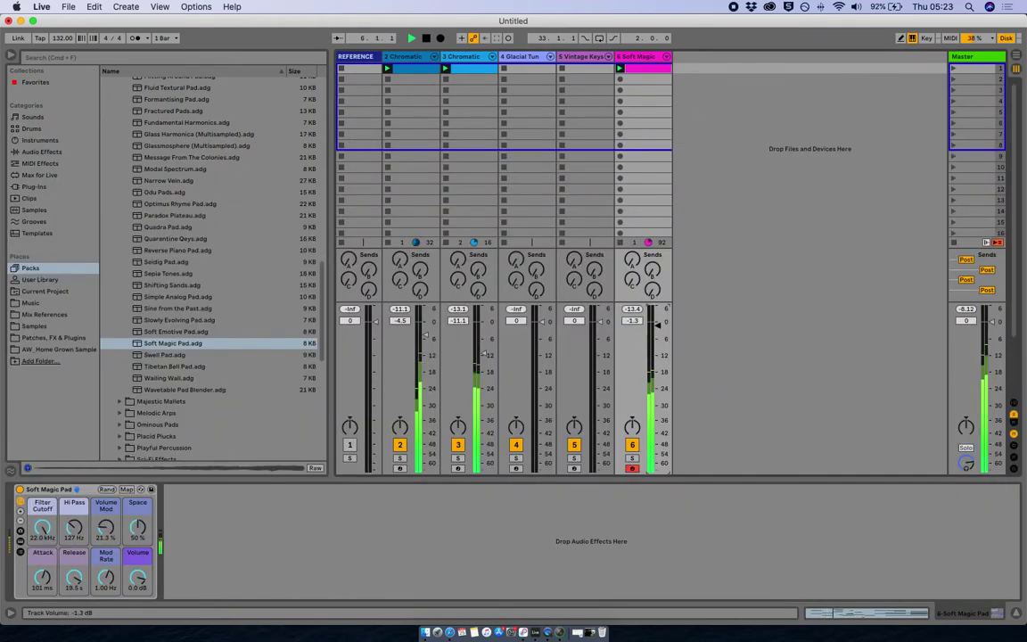
left_click_drag(490, 357, 484, 353)
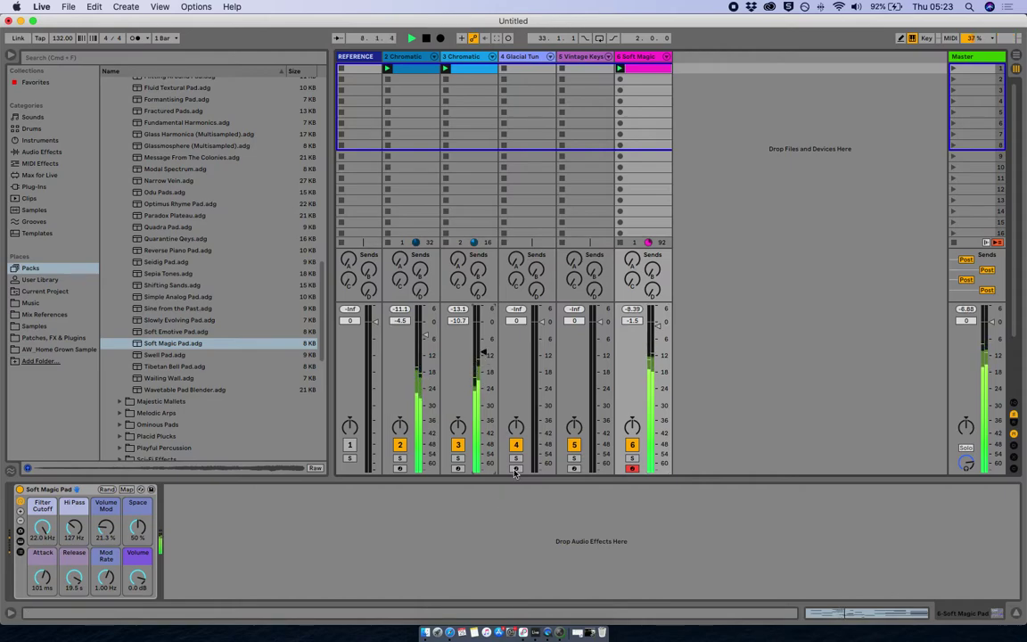
- Arm the Vintage Keys track and lower track 3 to -13.8 dB and track 2 to -5.0 dB
left_click(569, 467)
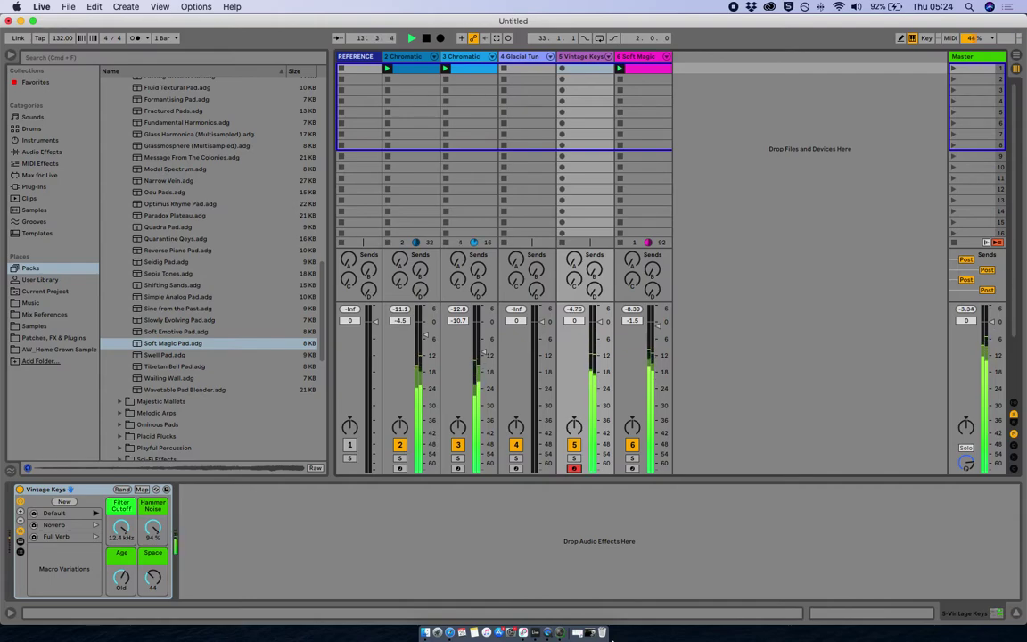
left_click_drag(485, 353, 484, 359)
left_click_drag(425, 334, 425, 336)
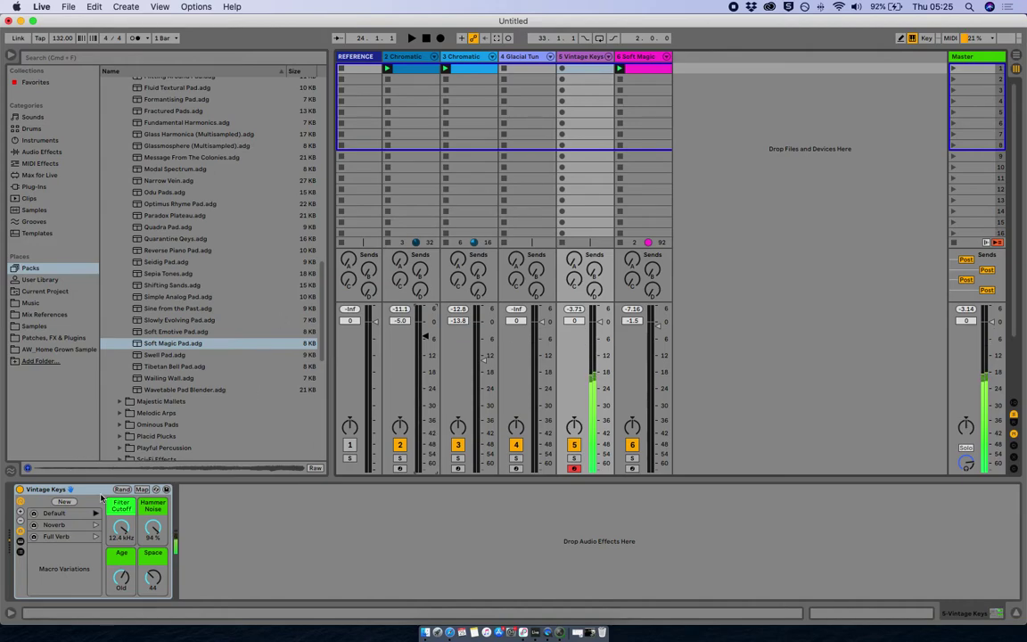
- Switch Vintage Keys to the Full Verb macro variation and play the loops with track 6 at -5.0 dB and the metronome on
left_click(96, 537)
key("space")
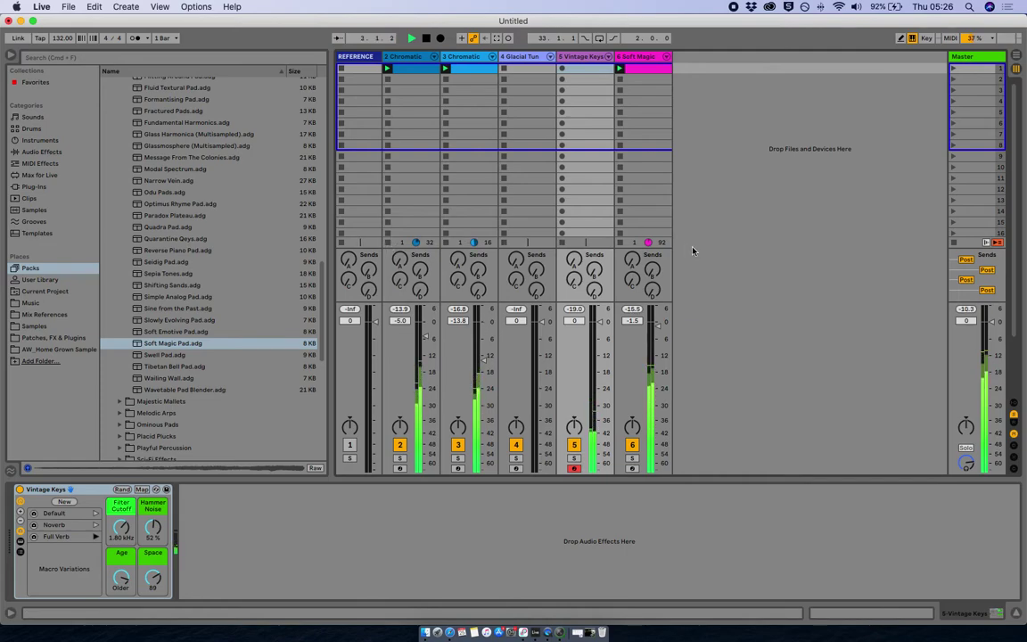
left_click_drag(658, 326, 660, 339)
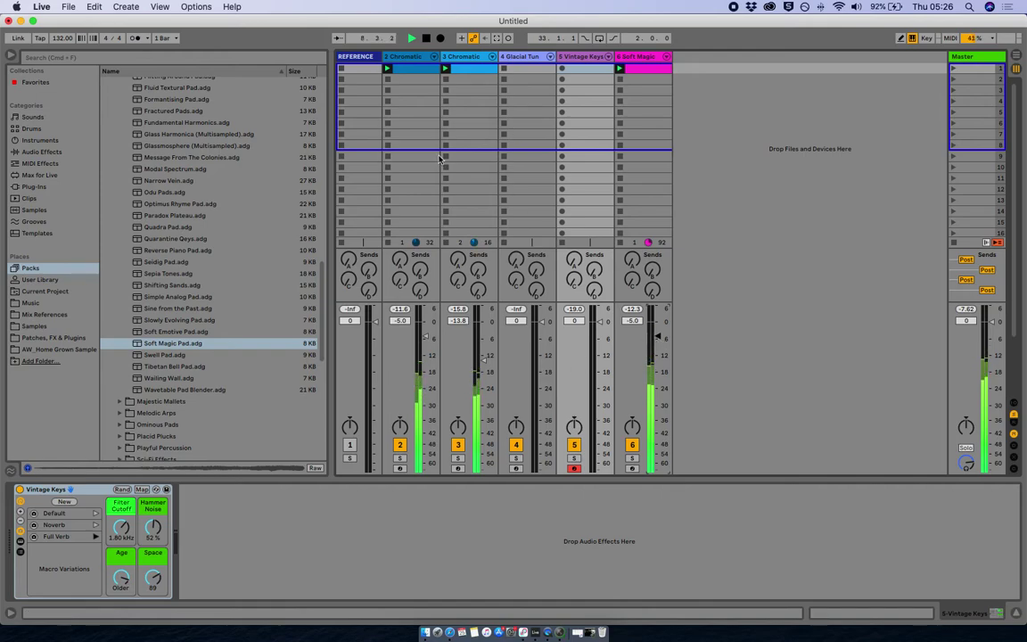
left_click(135, 37)
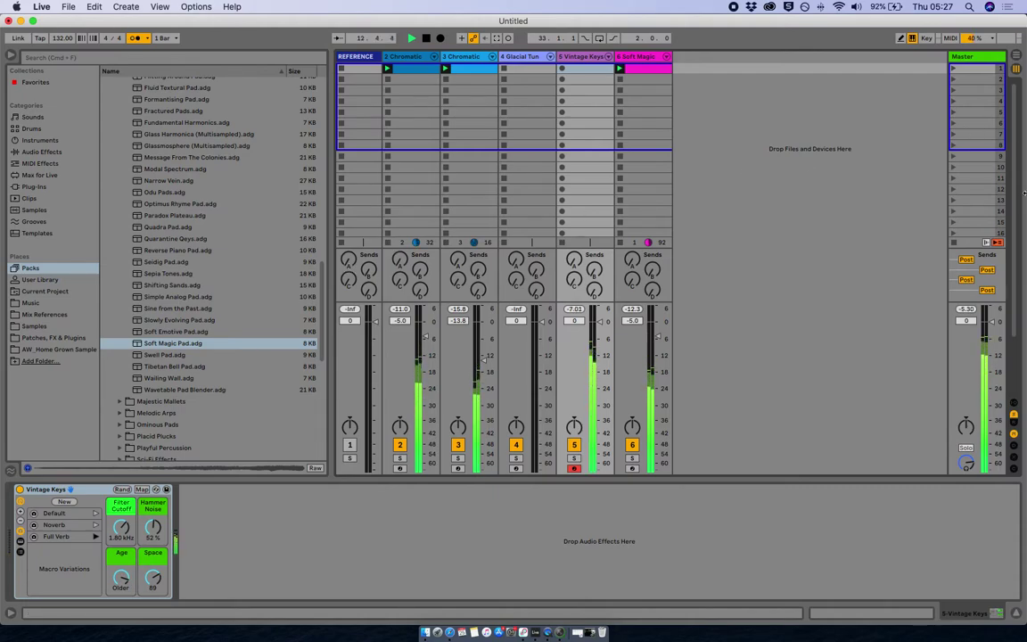
- With all clips stopped, capture the Vintage Keys notes just played into a new clip and move its loop start back to 4.3.2
left_click(954, 242)
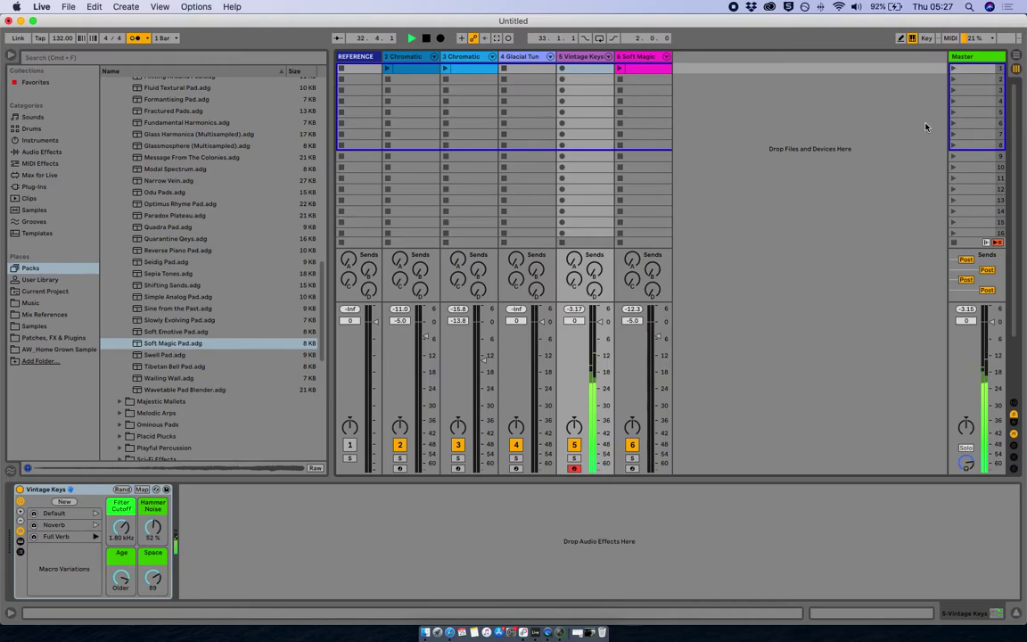
left_click(497, 38)
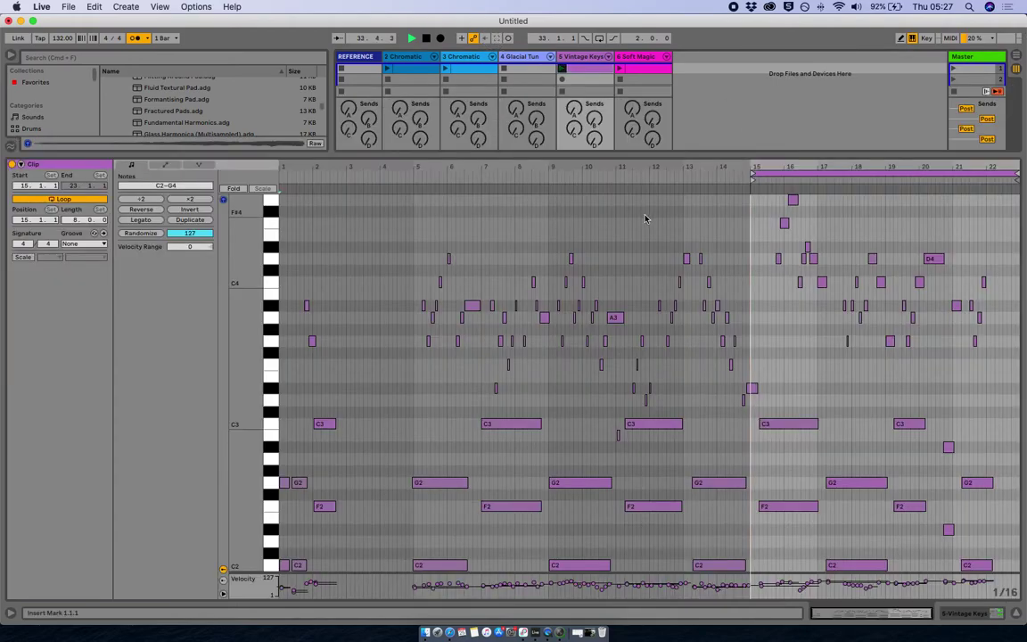
scroll(795, 303, "down", 6)
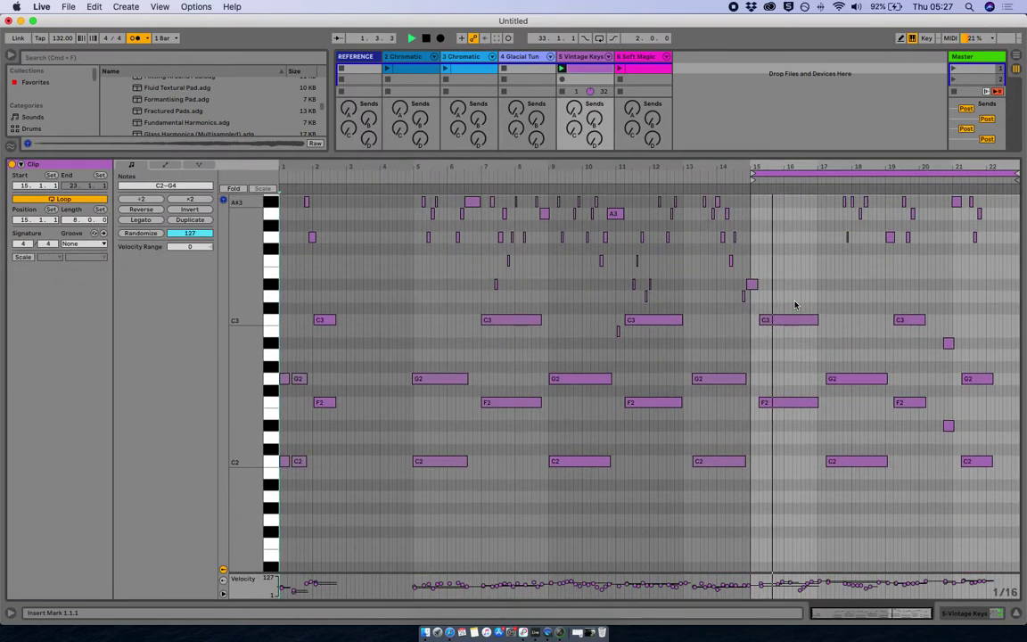
scroll(795, 305, "up", 5)
left_click_drag(753, 176, 403, 184)
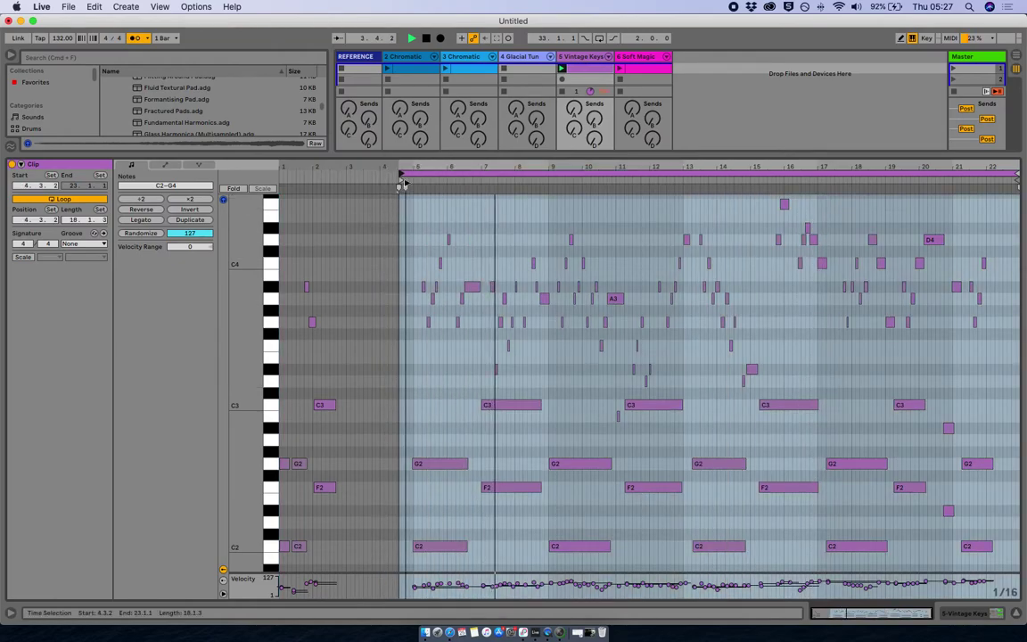
- Quantize the first C2 and G2 notes of the Vintage Keys clip and move its loop start to 5.1.1
scroll(406, 183, "up", 5)
left_click_drag(457, 447, 461, 599)
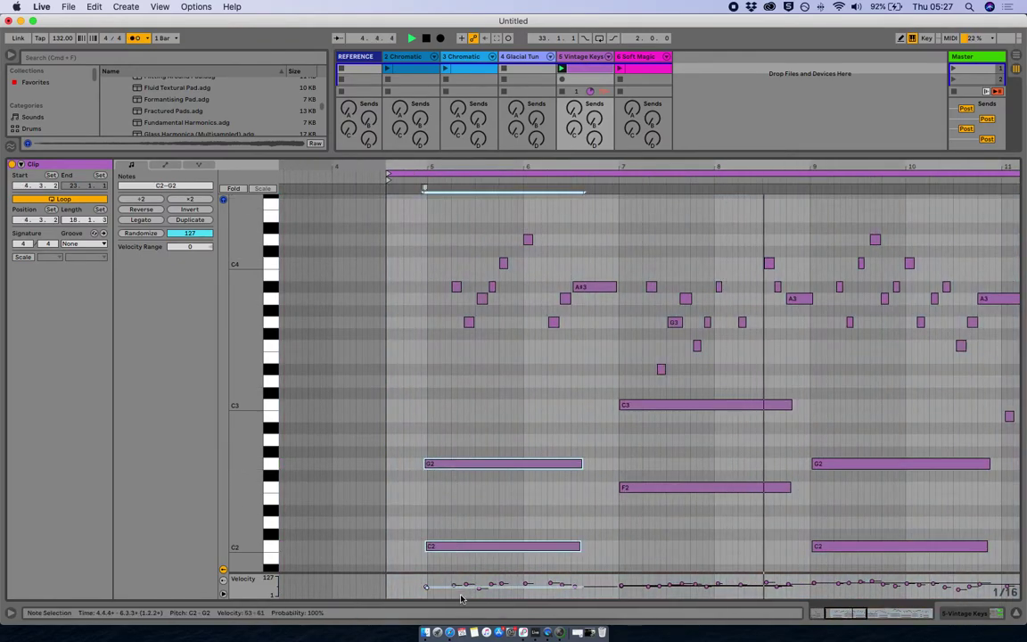
key("super+u")
key("space")
key("space")
left_click_drag(386, 173, 428, 176)
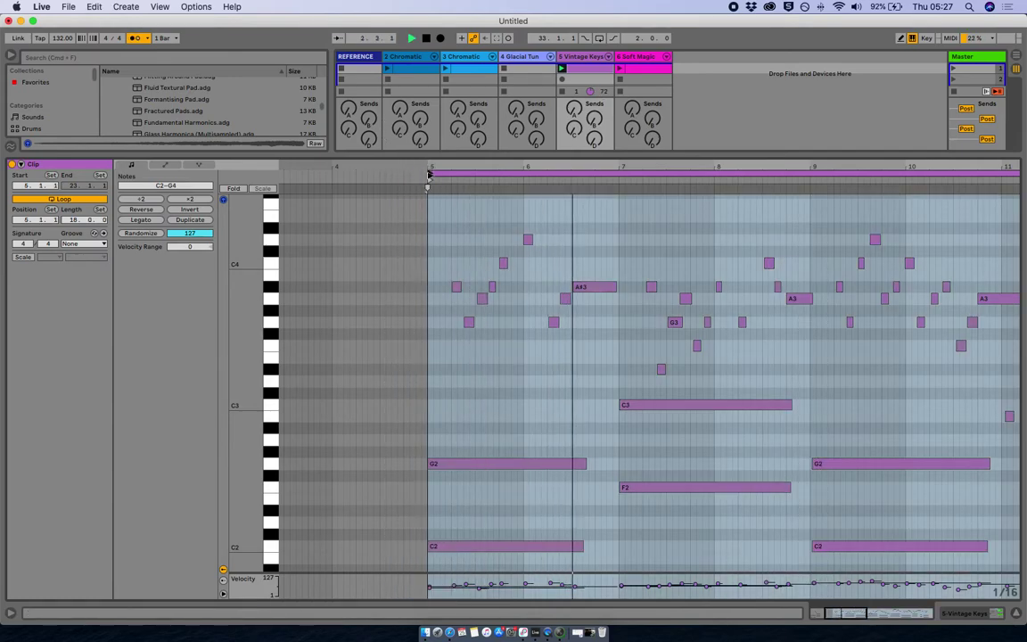
- Make the Vintage Keys loop start the clip's 1.1.1 position and shorten the loop to 16.1.0, ending at 17.2.1
key("z")
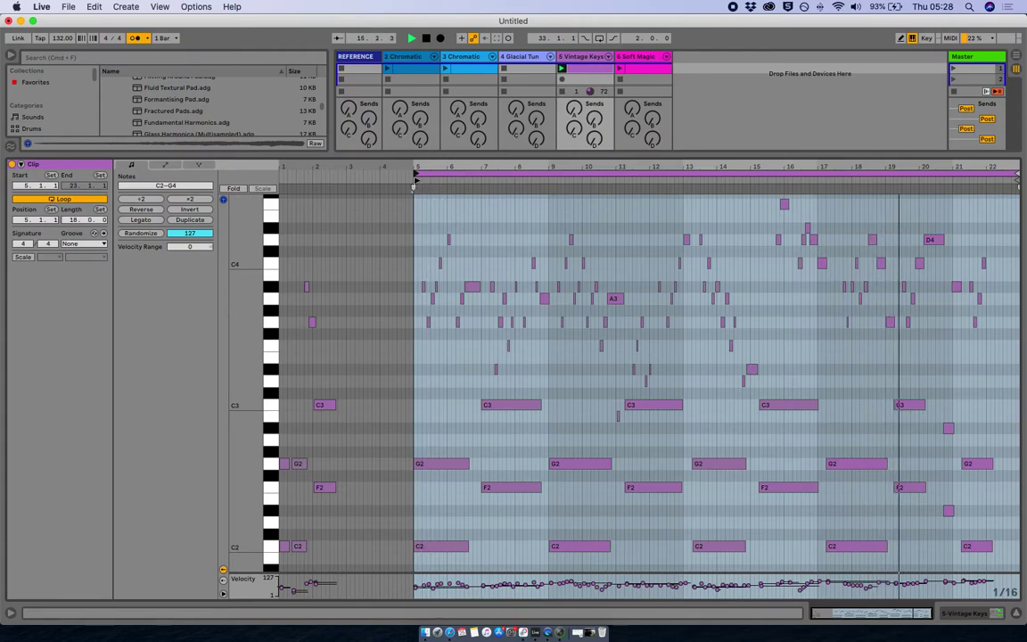
right_click(414, 187)
left_click(421, 189)
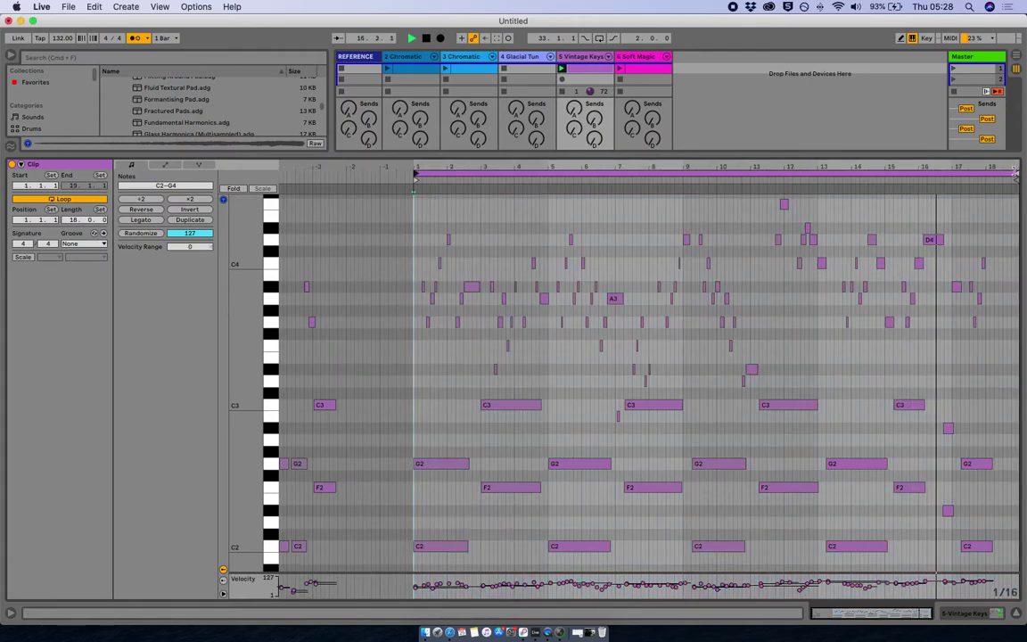
left_click_drag(1016, 176, 959, 169)
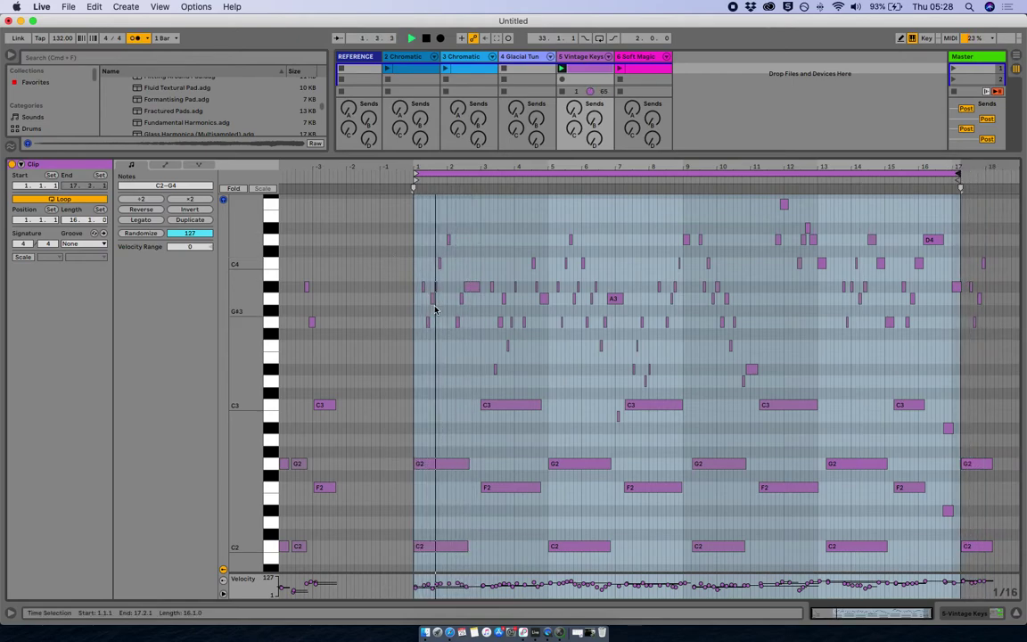
scroll(445, 348, "down", 5)
scroll(521, 470, "up", 1)
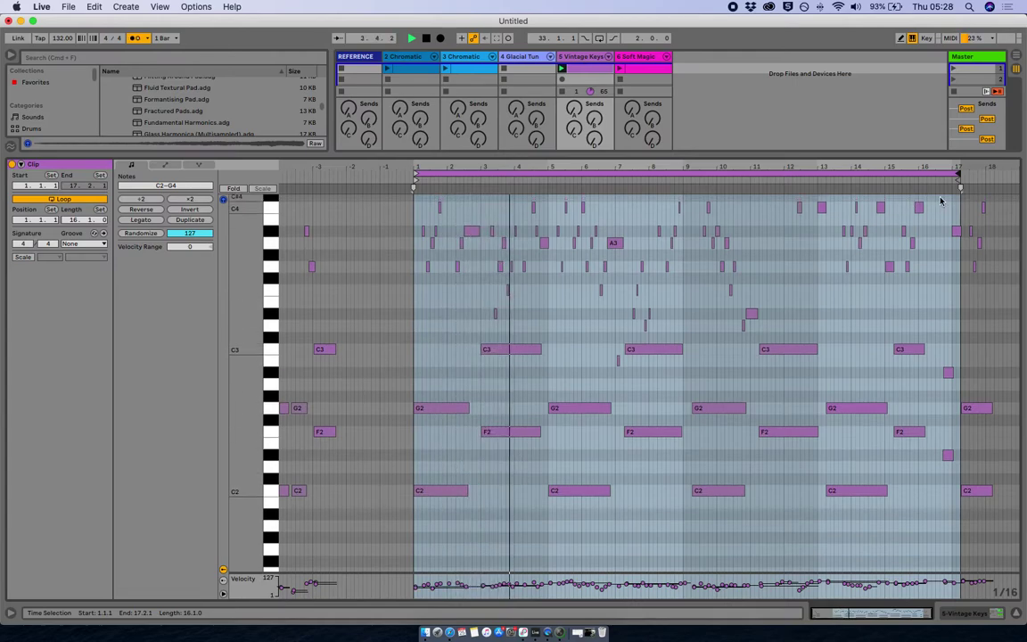
scroll(938, 268, "up", 8)
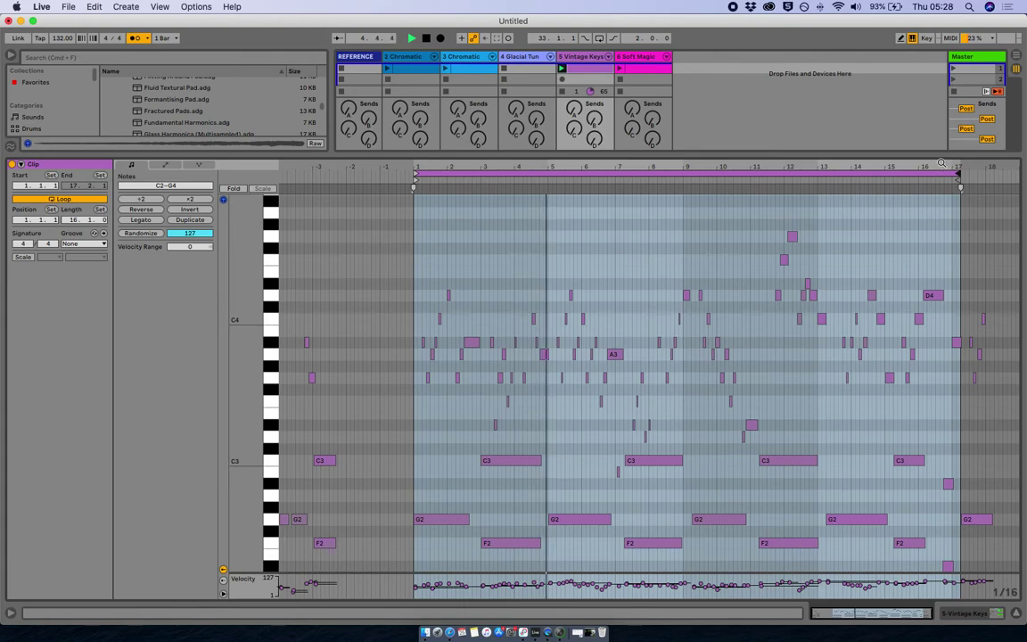
- Show the track devices again, then stop and relaunch the Vintage Keys clip
key("shift+Tab")
left_click(561, 243)
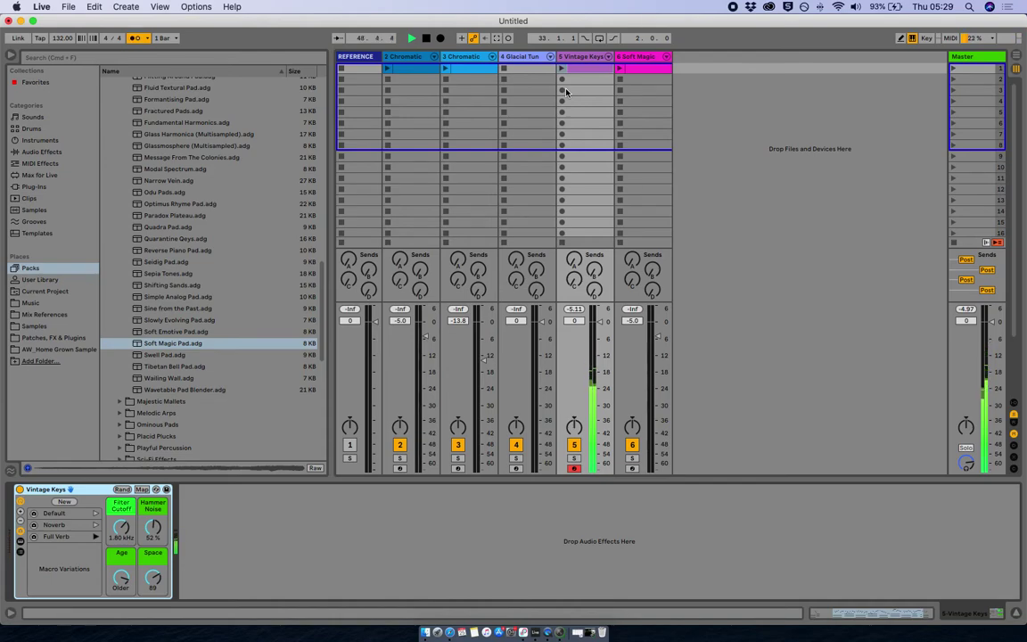
left_click(562, 68)
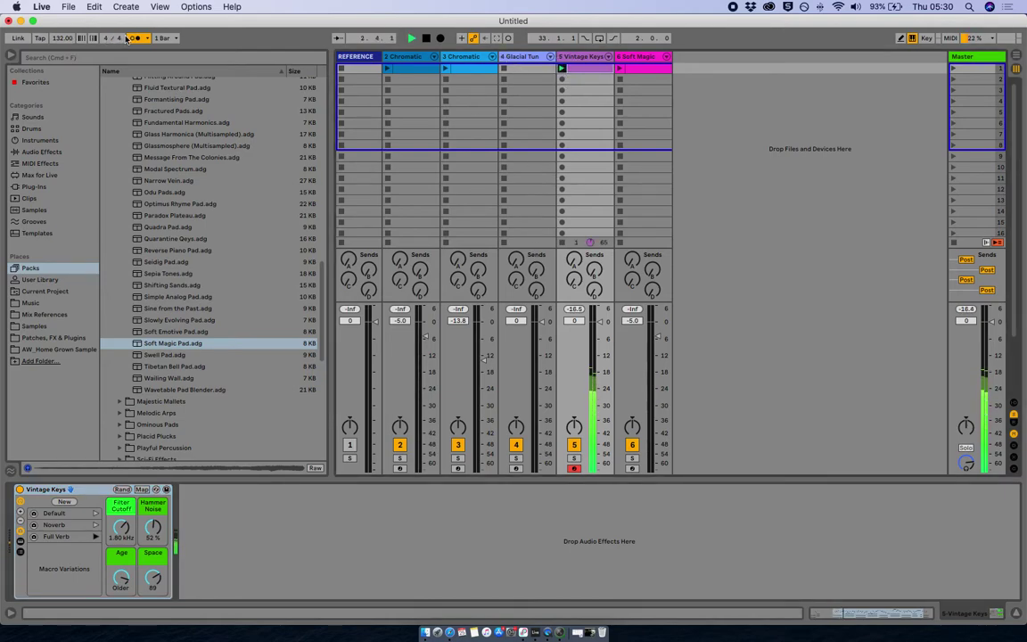
- Arm the Glacial Tundra Kit track and create an empty one-bar clip in its first slot with the metronome on
left_click(515, 469)
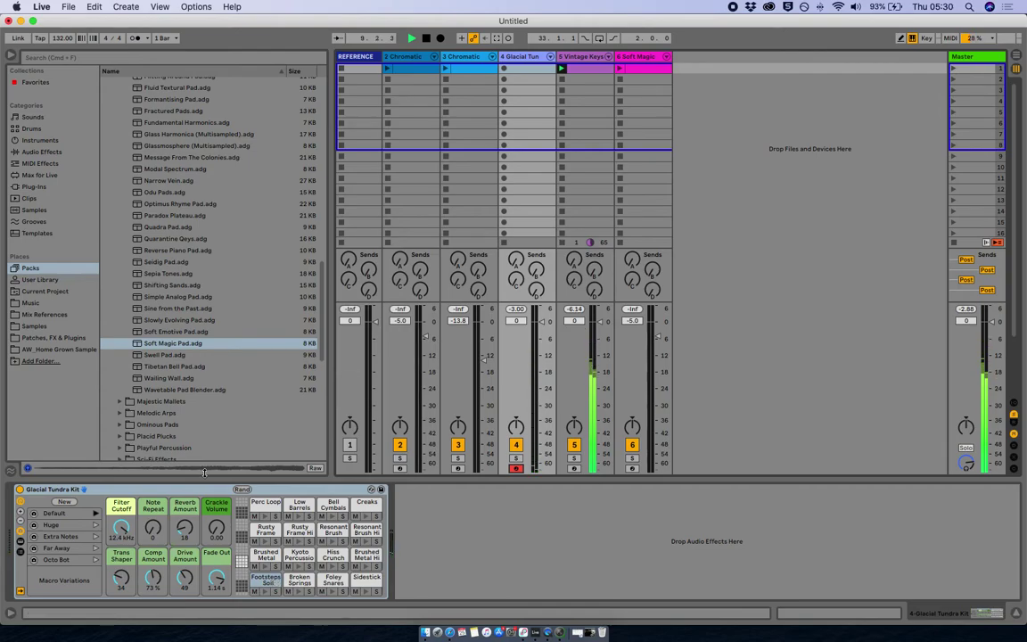
left_click(138, 40)
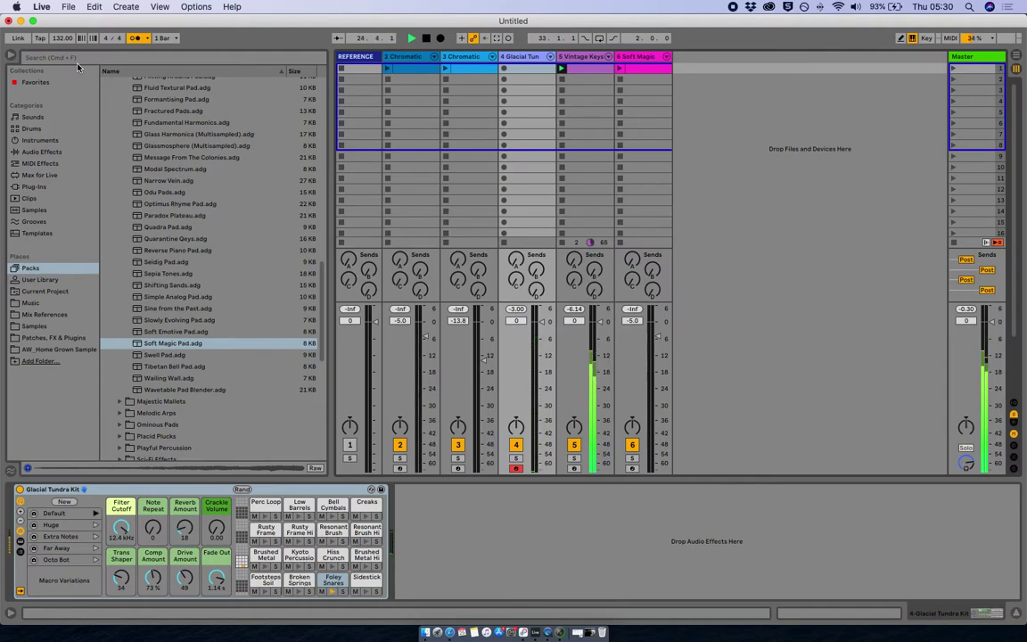
double_click(523, 69)
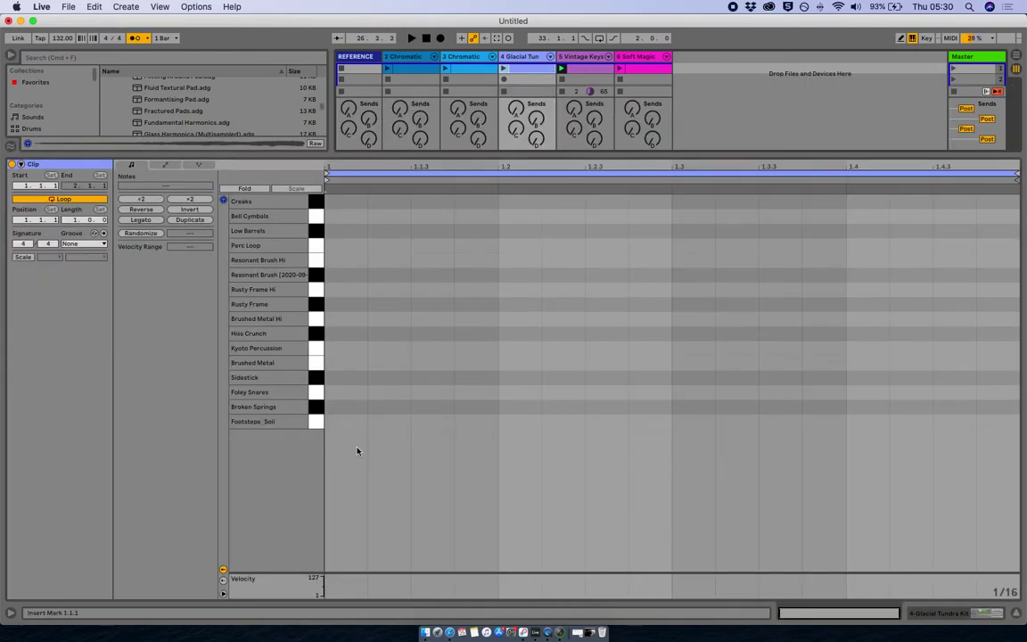
- In the Vintage Keys clip, select all notes from the F2/C3 chord near bar 7 to the loop end and move them about one beat earlier
left_click(579, 69)
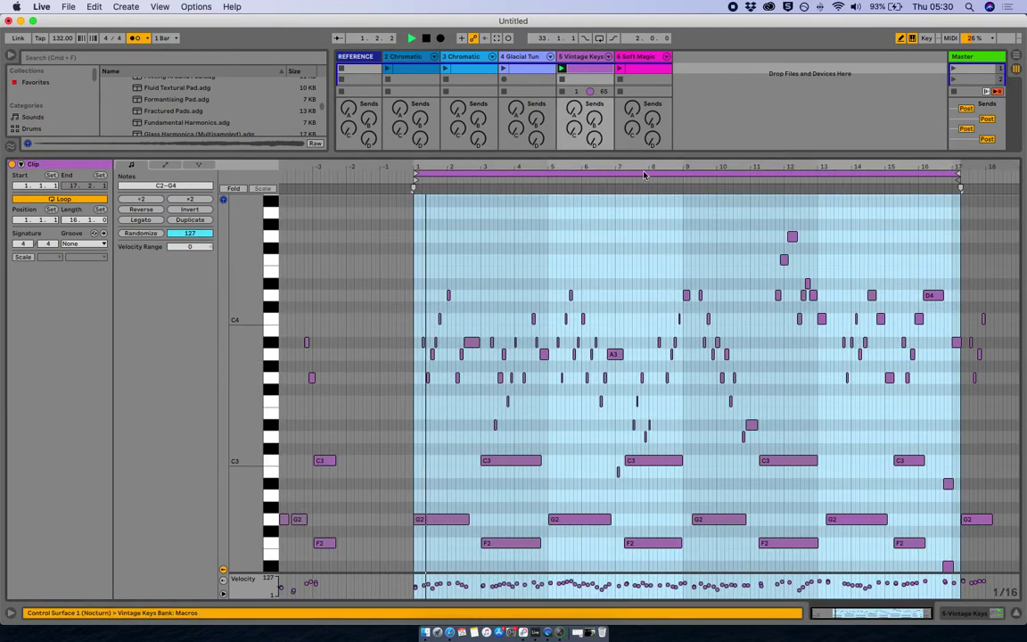
left_click(946, 174)
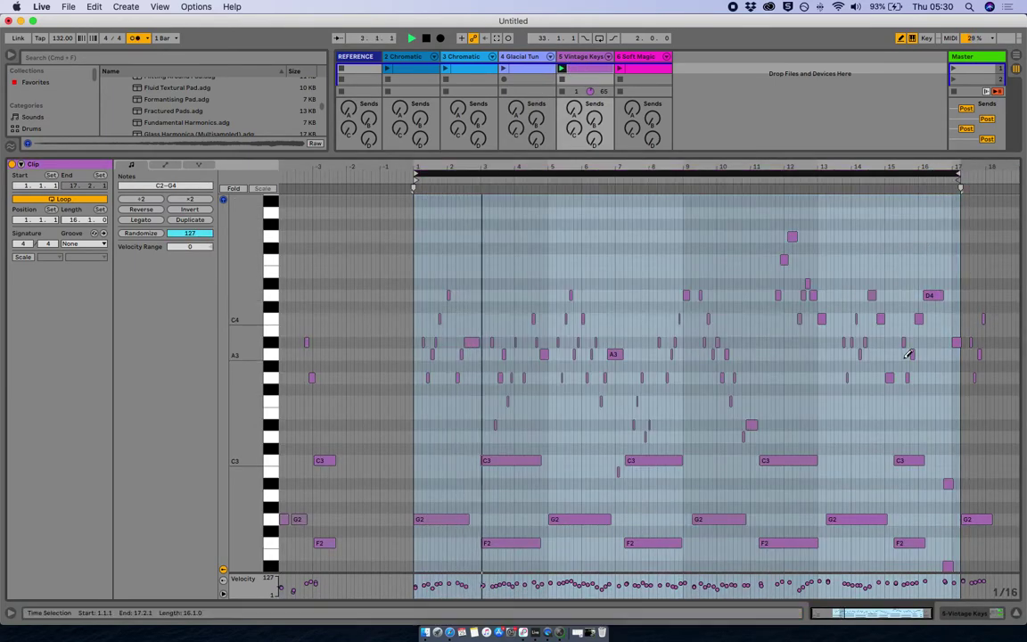
scroll(658, 499, "down", 5)
scroll(647, 497, "up", 2)
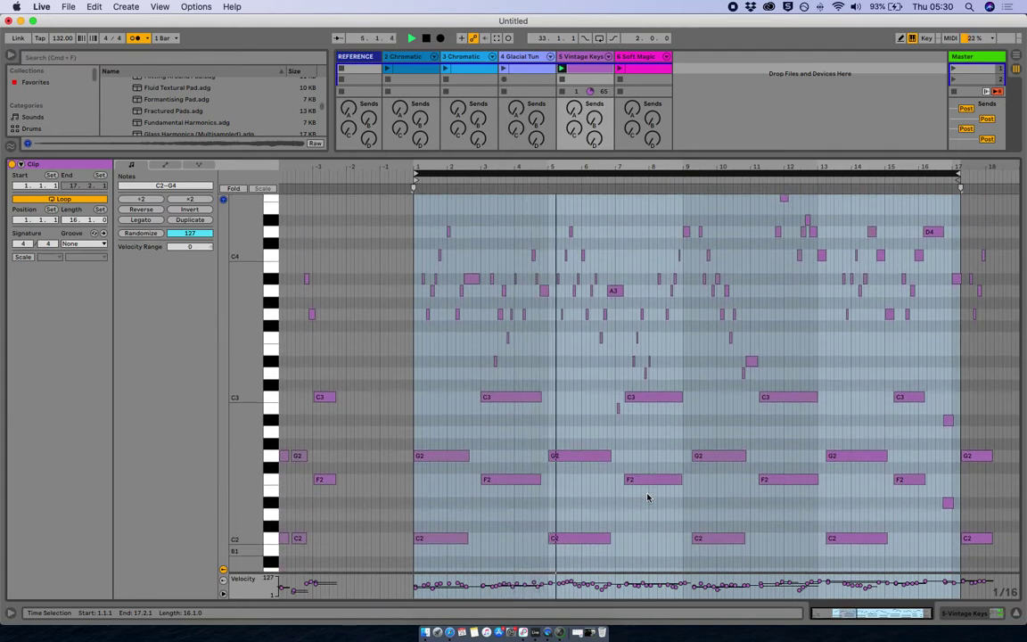
scroll(647, 497, "down", 1)
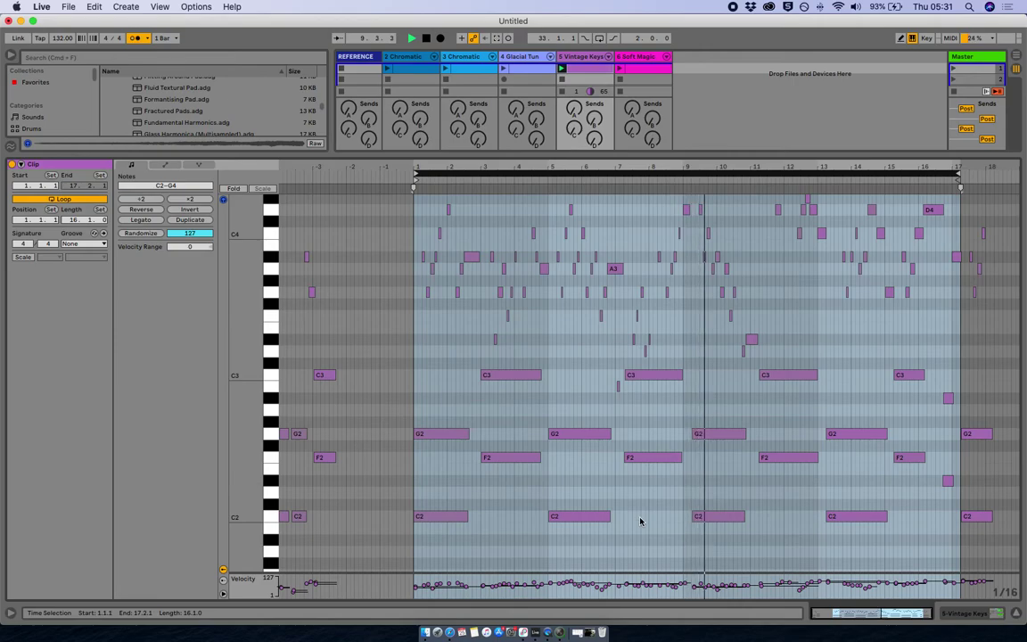
left_click_drag(649, 546, 687, 240)
left_click_drag(637, 488, 672, 244)
left_click_drag(628, 481, 962, 166)
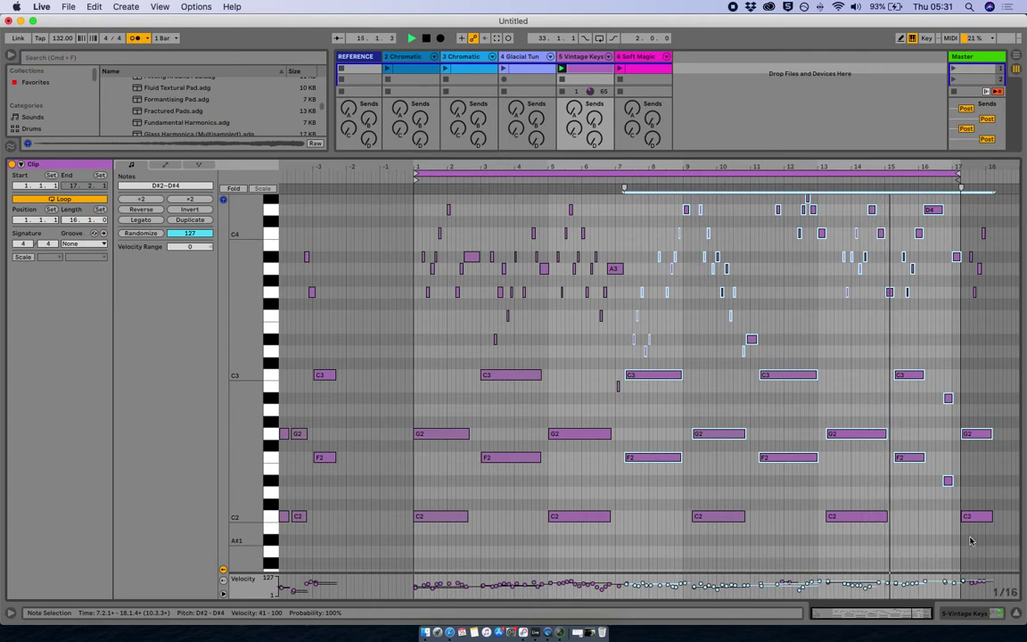
left_click_drag(959, 542, 628, 182)
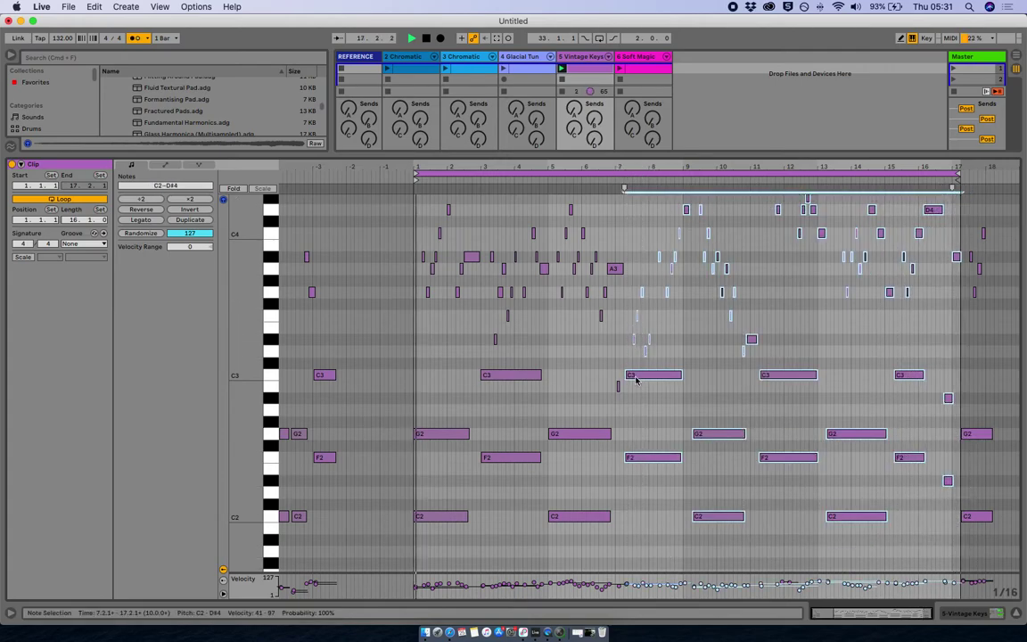
left_click_drag(634, 379, 605, 395)
left_click(606, 395)
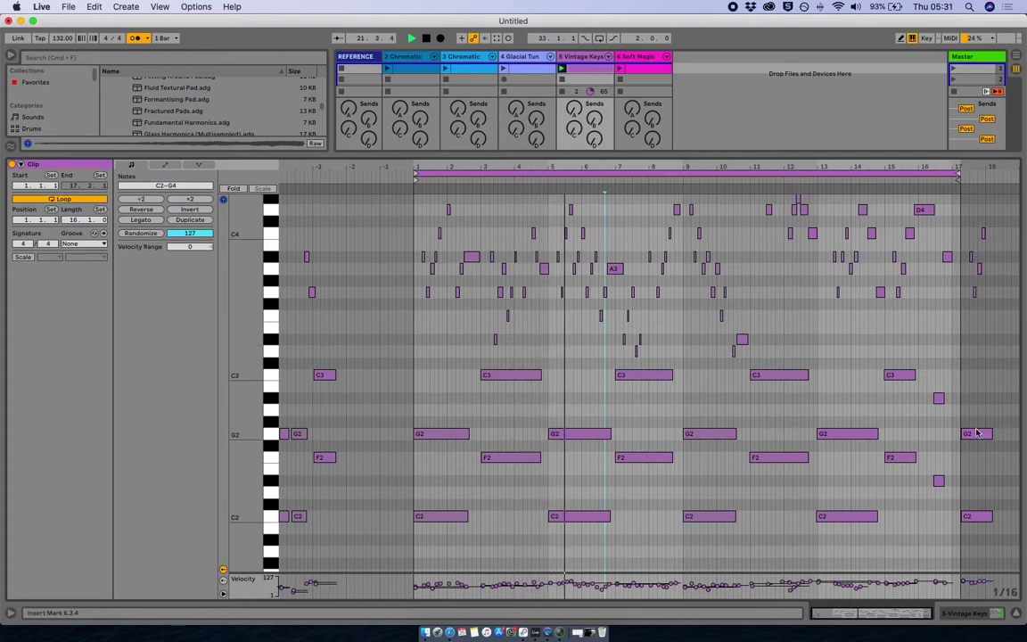
- Shorten the Vintage Keys clip's loop to exactly 16 bars, ending at 17.1.1
scroll(976, 433, "down", 1)
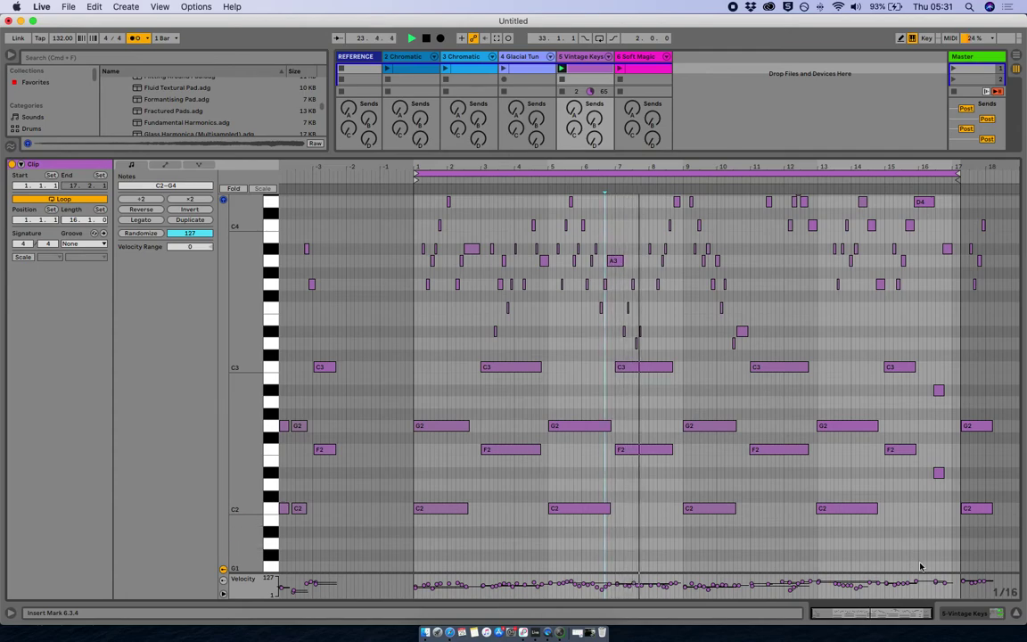
left_click(957, 174)
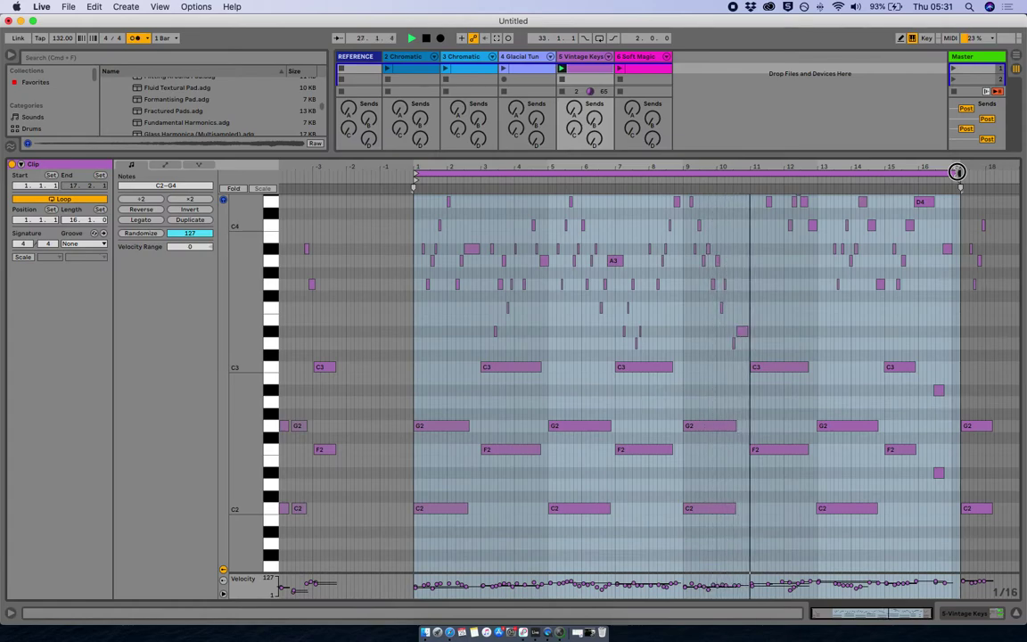
scroll(850, 390, "up", 3)
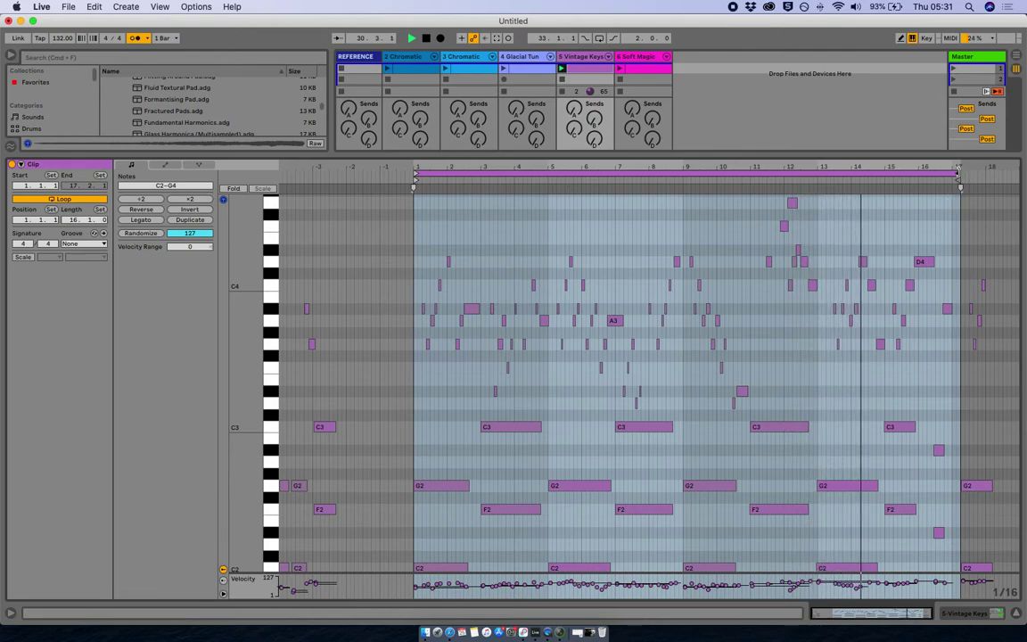
scroll(940, 306, "down", 2)
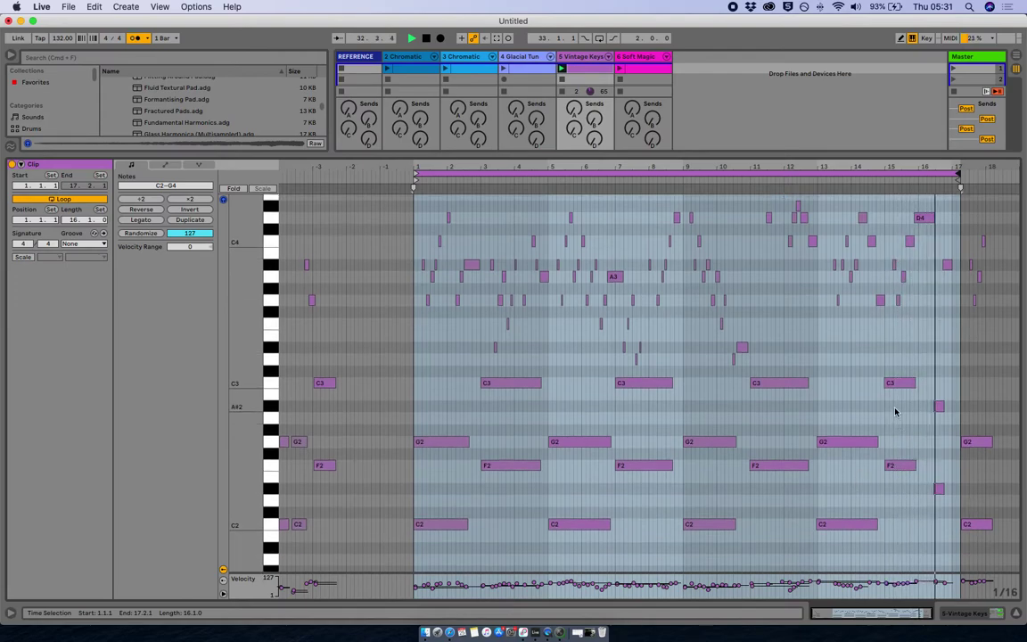
left_click_drag(956, 171, 951, 171)
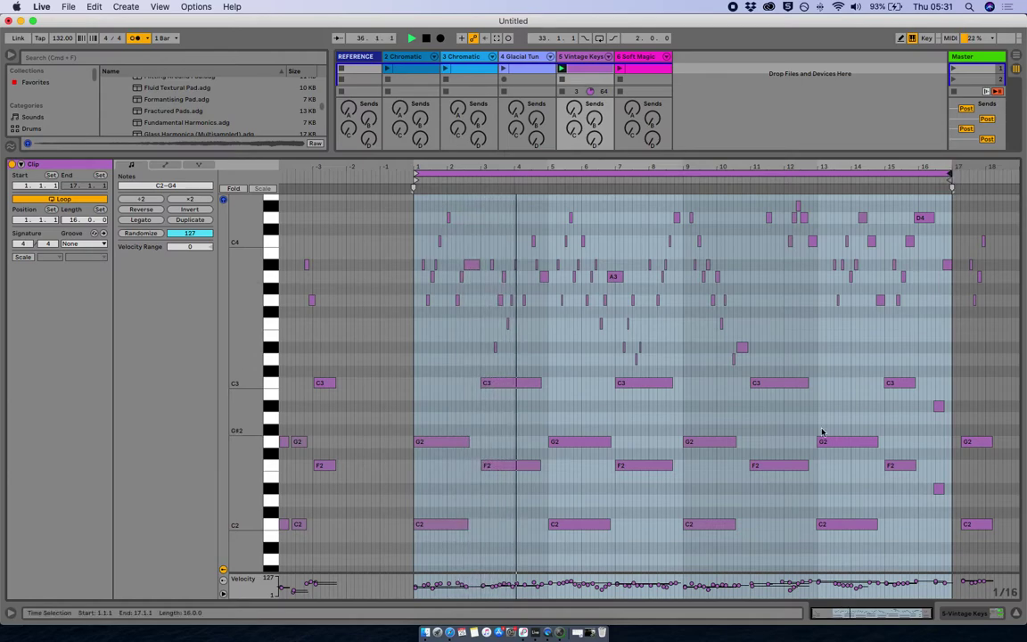
- Launch the empty Glacial Tundra Kit clip and add a 1/16 Footsteps_Soil note at 1.1.1
key("shift+Tab")
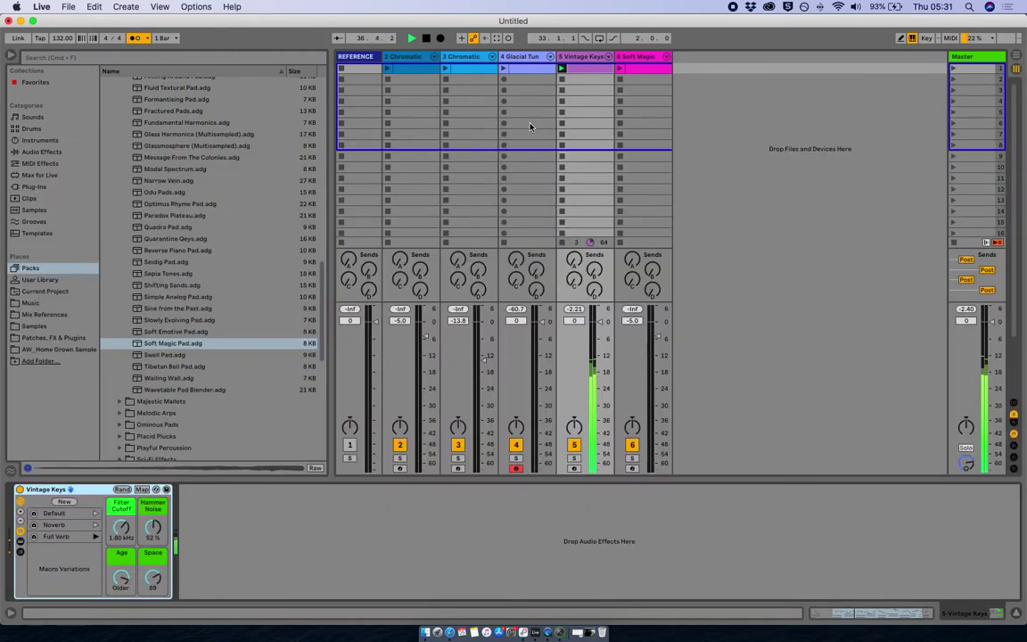
left_click(510, 60)
key("shift+Tab")
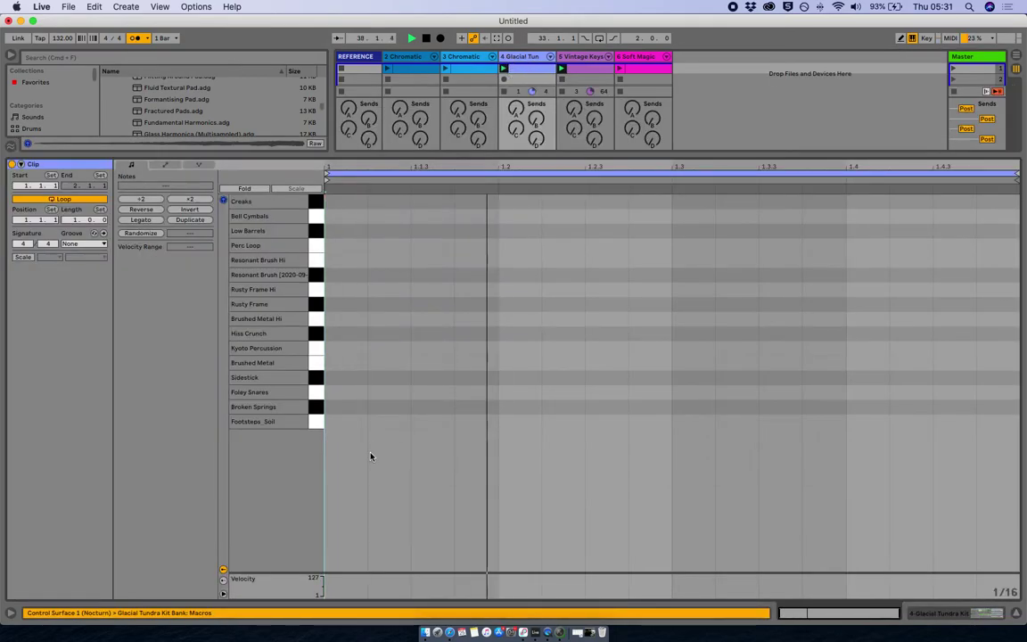
double_click(348, 421)
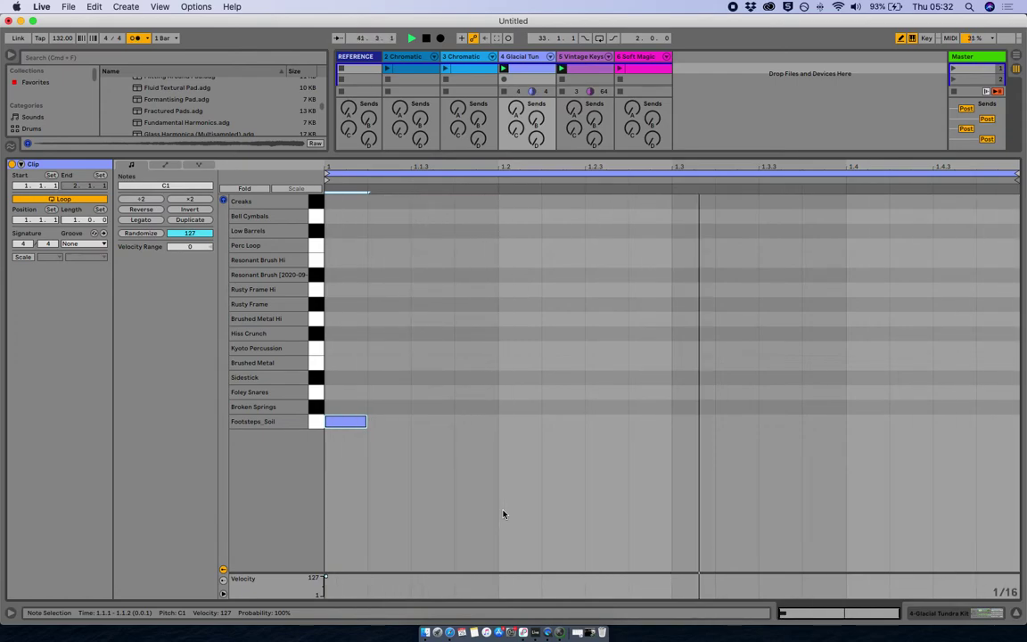
- Open the Footsteps Soil pad's device chain in the Glacial Tundra Kit and examine its sliced sample
key("shift+Tab")
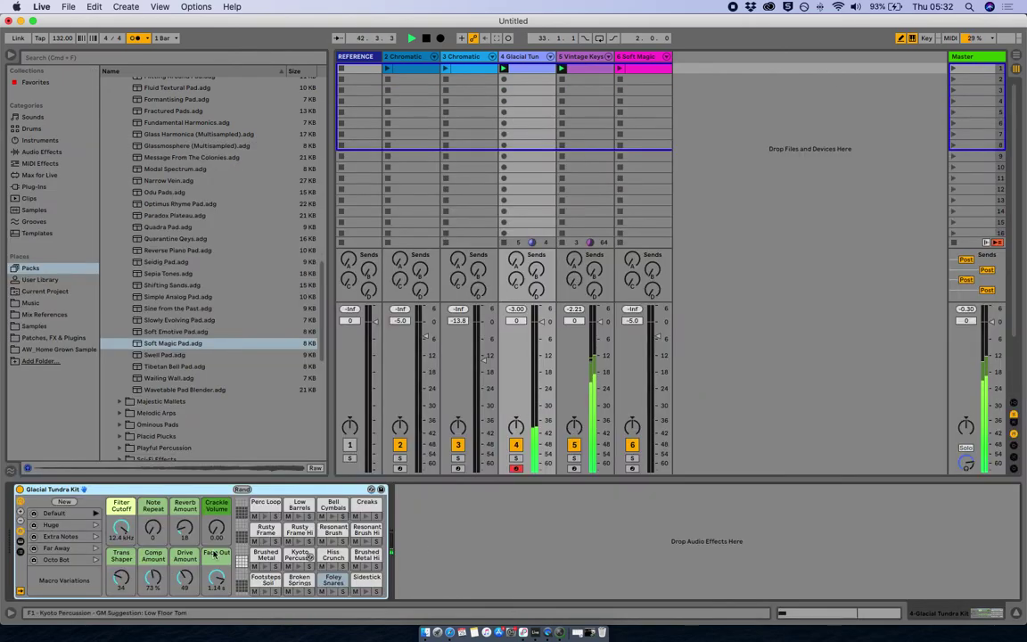
double_click(257, 583)
double_click(256, 584)
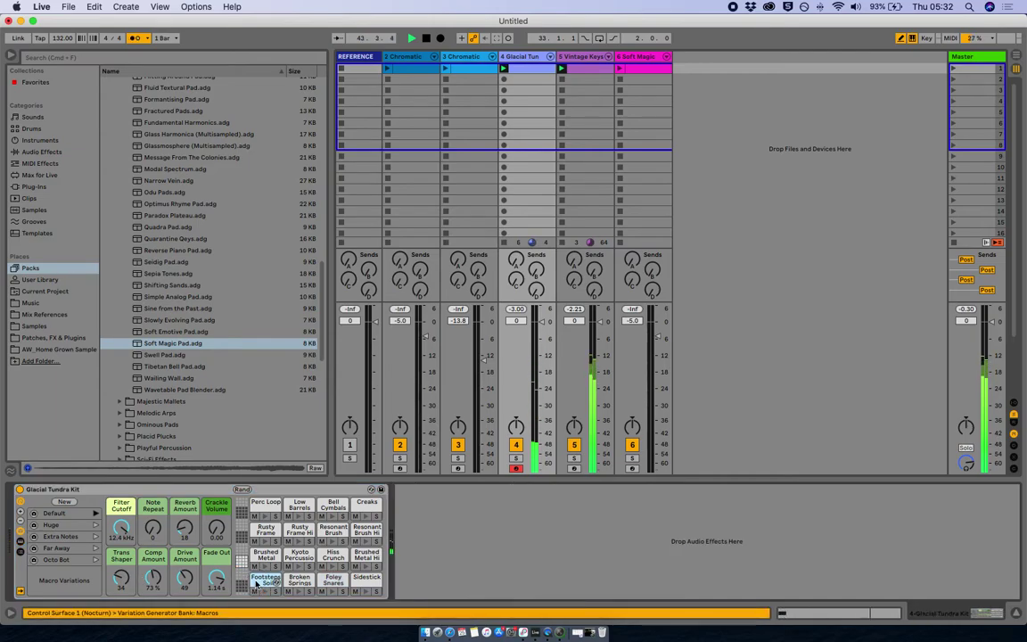
left_click(257, 584)
double_click(411, 550)
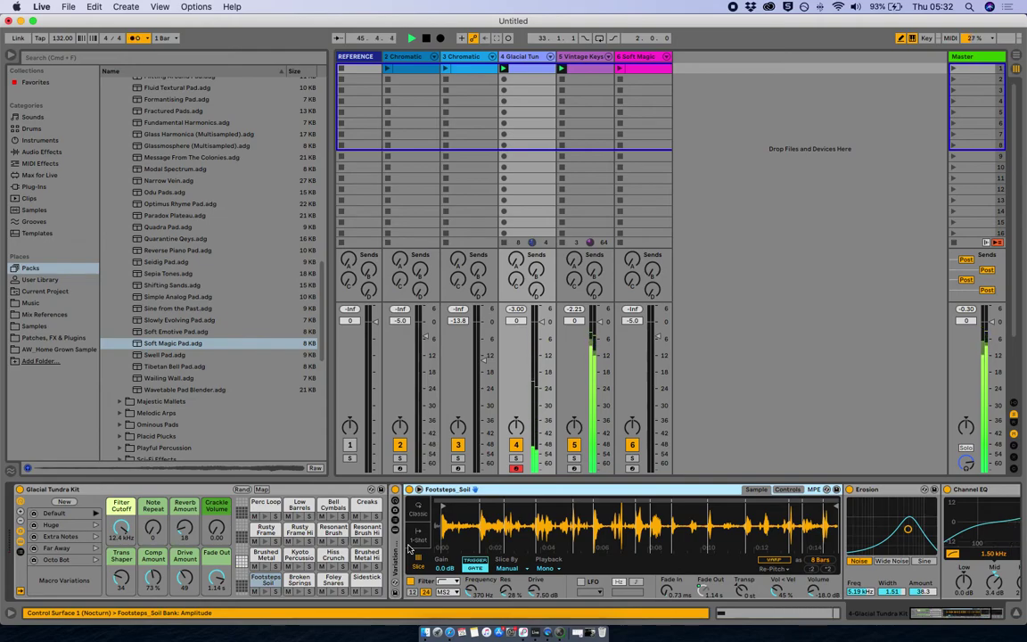
left_click(419, 557)
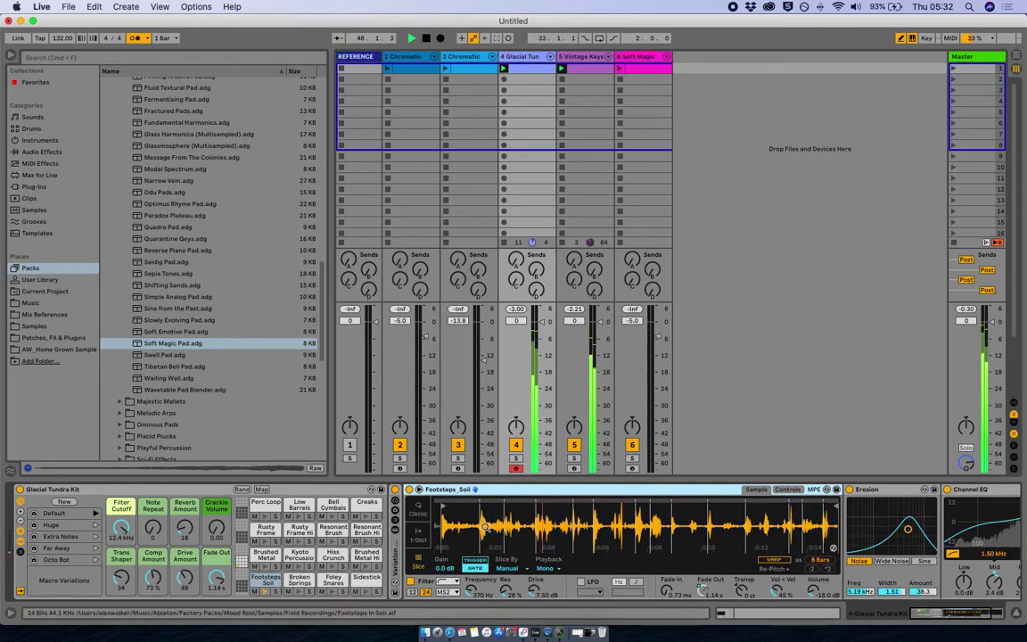
- Expand the Variation Generator's chain list and devices, and inspect the slicing options and pad of Footsteps_Soil
left_click(395, 525)
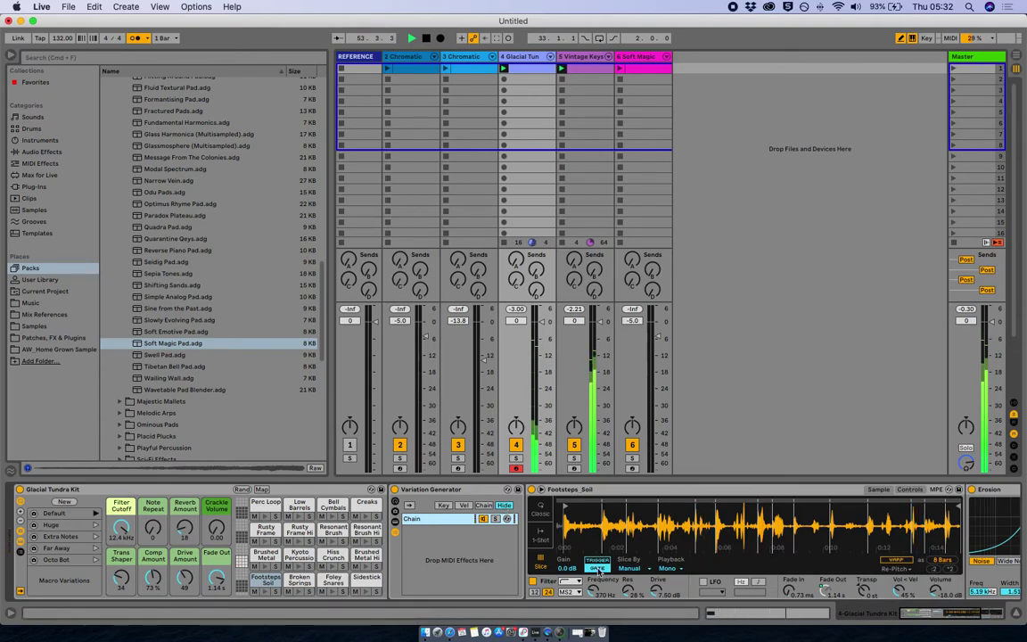
left_click(633, 569)
left_click(698, 566)
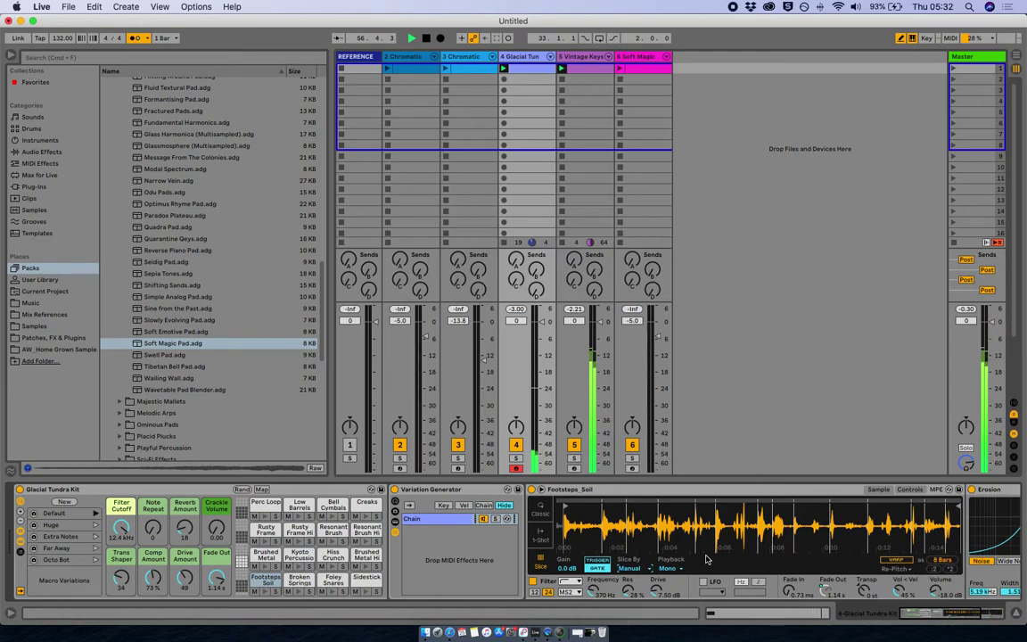
left_click(264, 589)
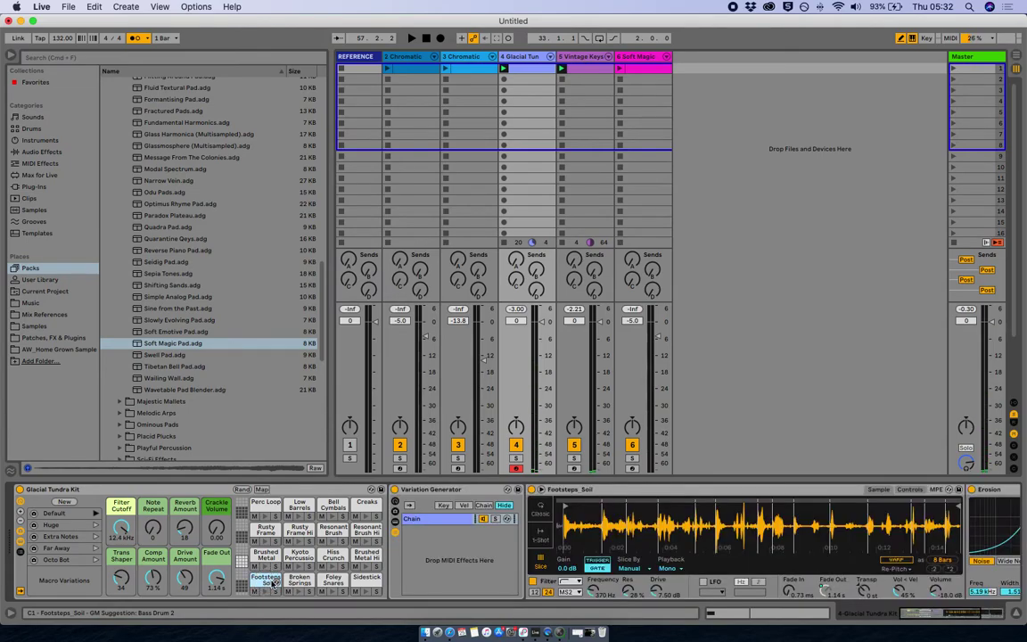
left_click(396, 524)
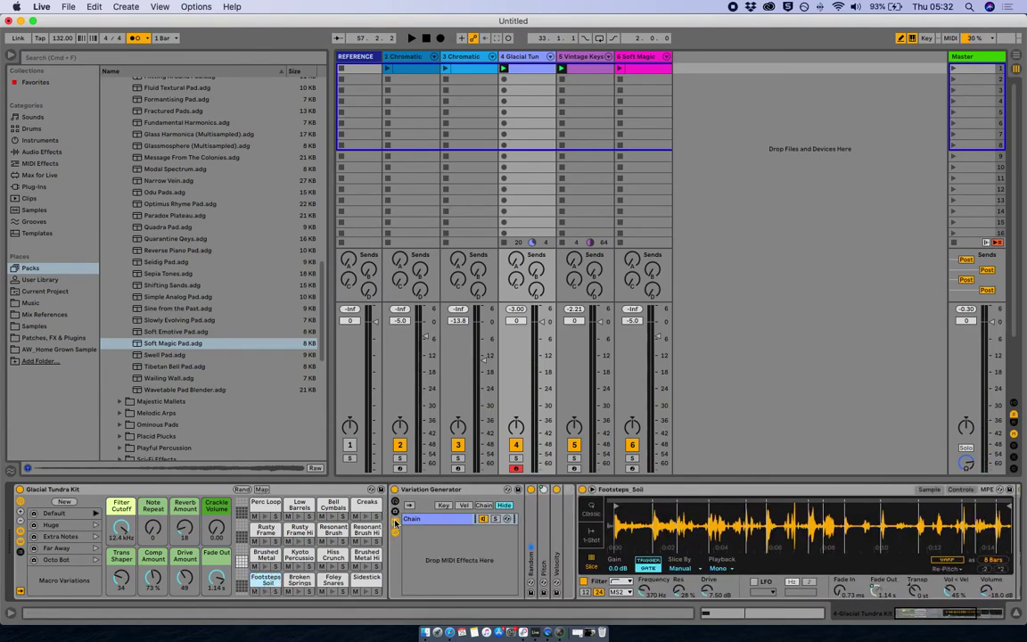
- Add a 1/16 Foley Snares note at 1.3.1 in the Glacial Tundra Kit clip and remove the Footsteps_Soil note
left_click(396, 523)
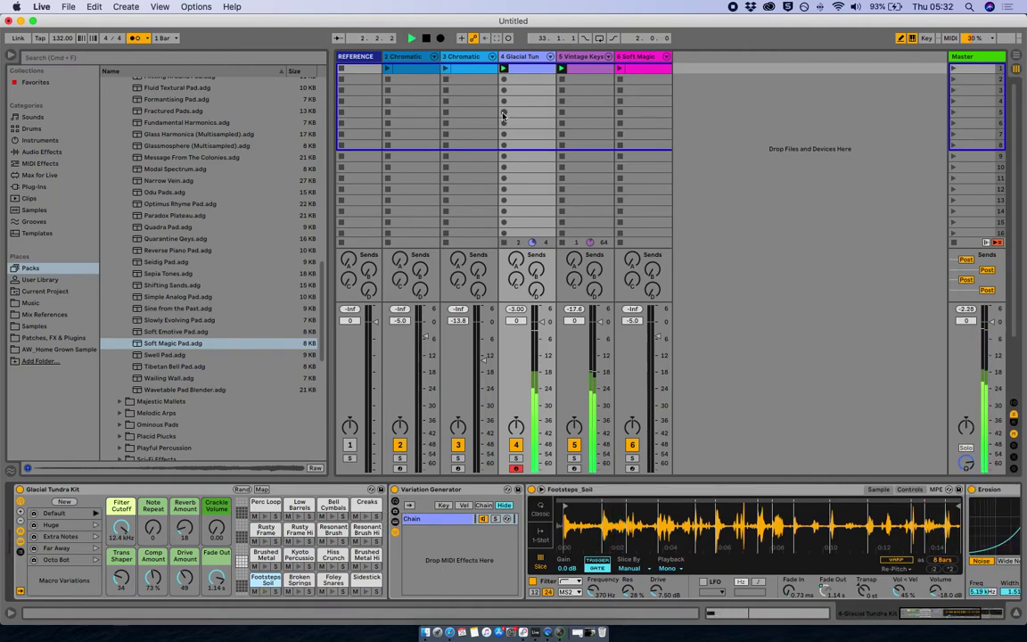
double_click(515, 75)
left_click(520, 392)
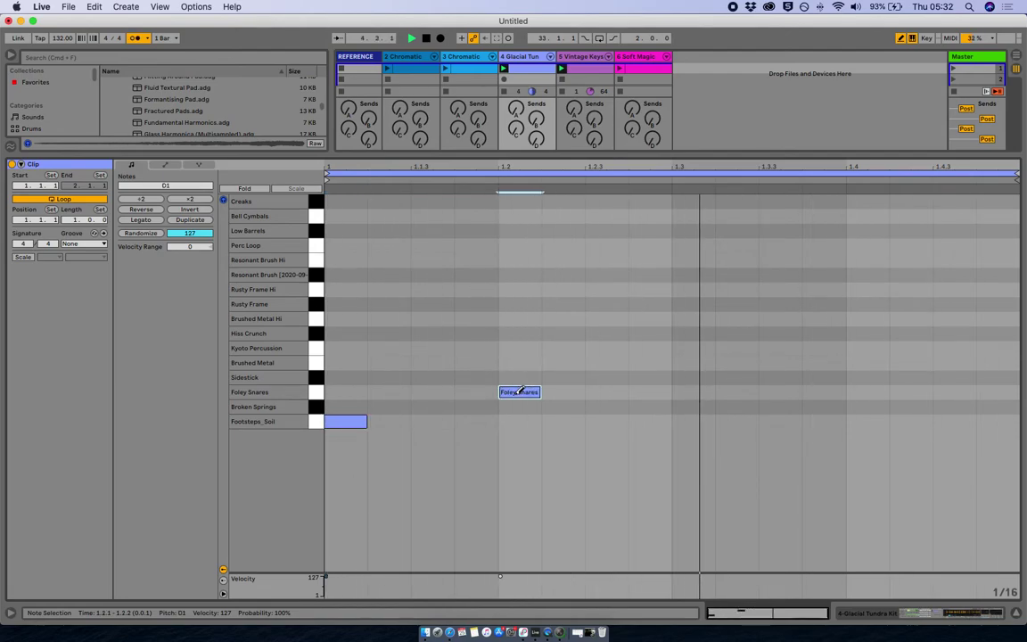
key("Right")
key("Right")
key("Right")
key("Right")
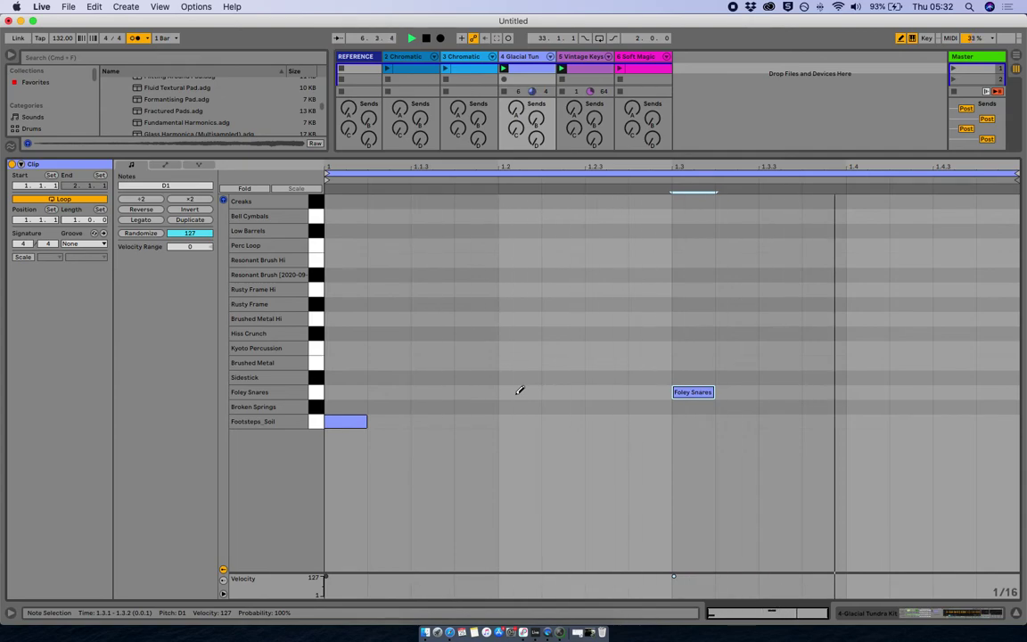
left_click(344, 420)
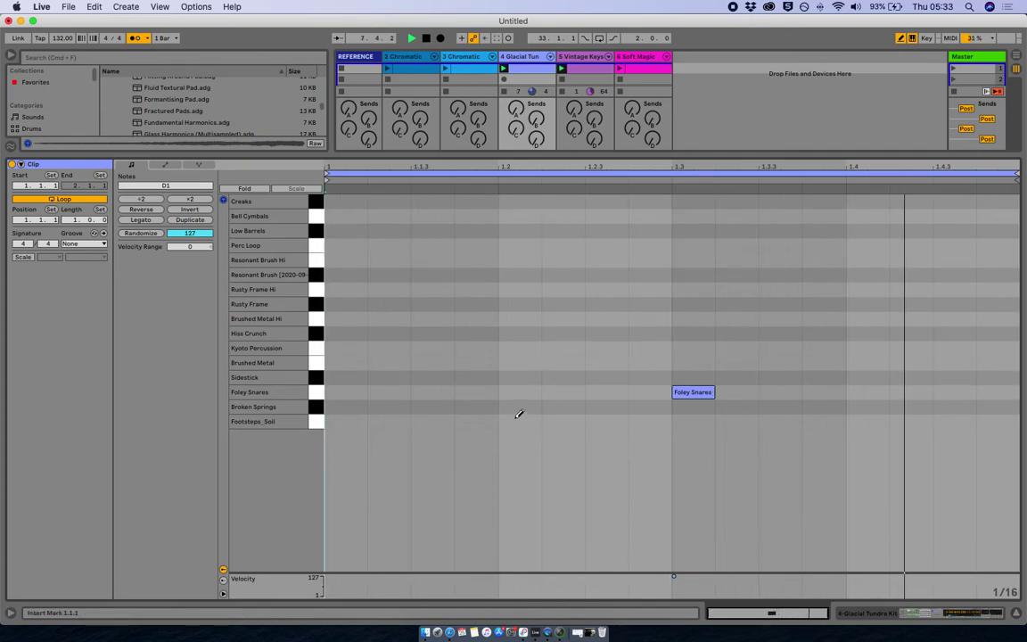
- Add a 1/16 Brushed Metal note at 1.1.1 and transpose it up to the Brushed Metal Hi row
left_click(334, 363)
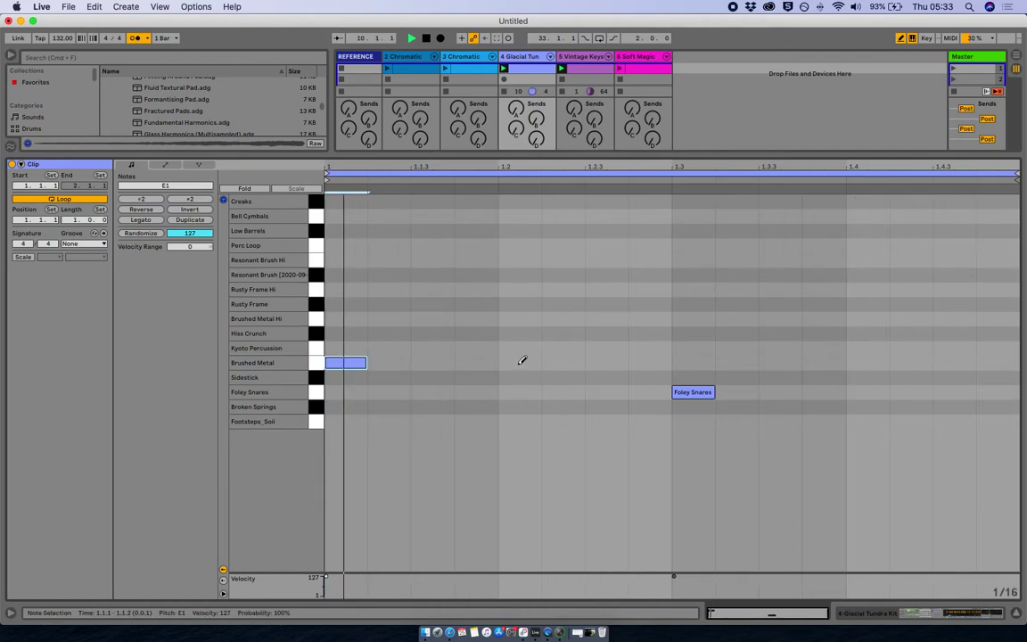
key("Up")
key("Up")
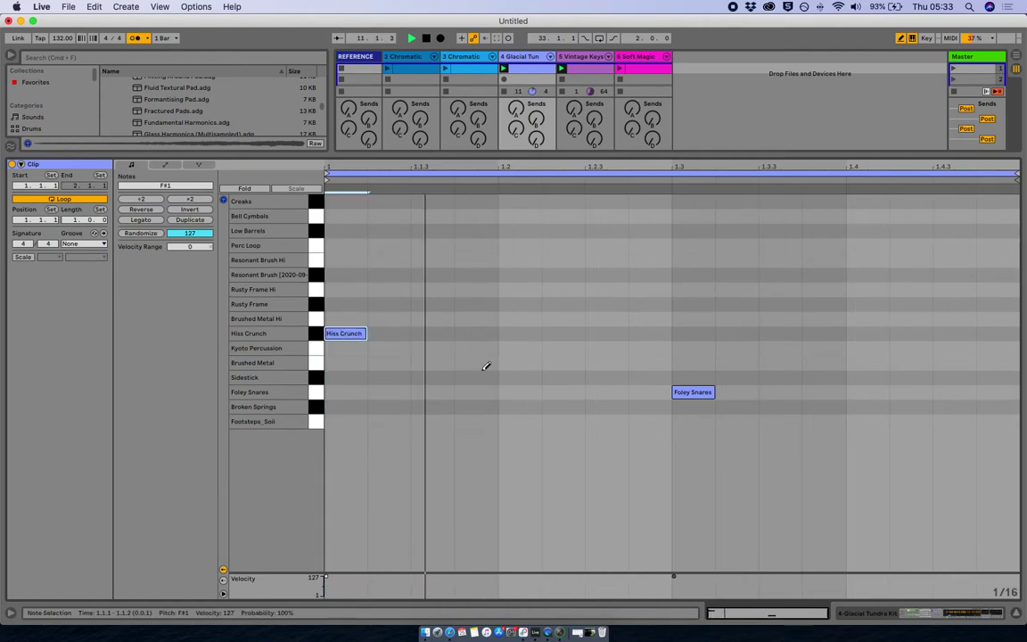
key("Up")
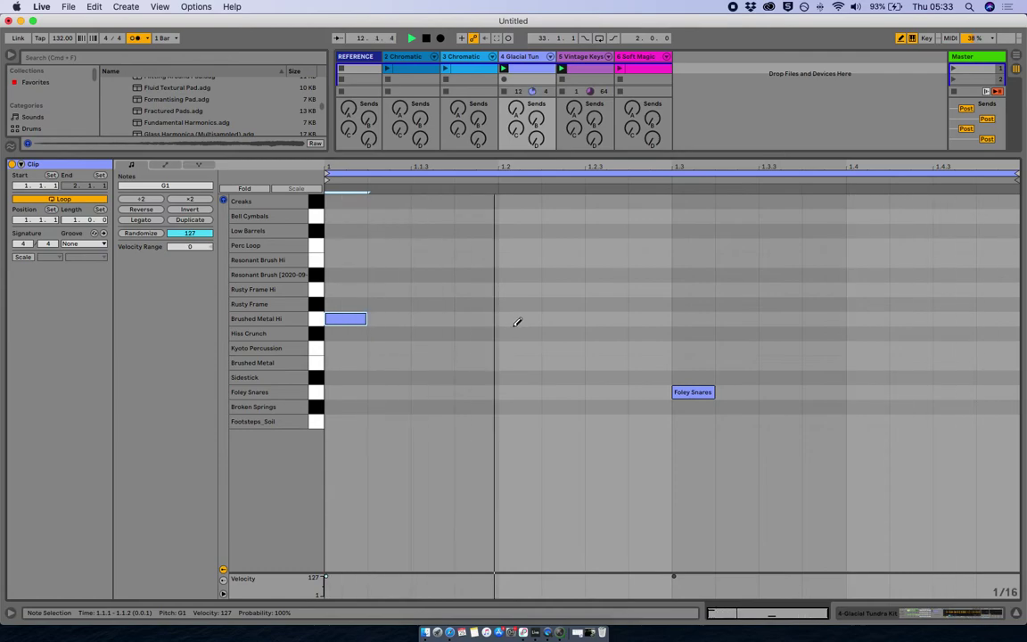
- Add 1/16 Brushed Metal Hi notes at 1.1.3, 1.2.1, 1.2.3, 1.3.3, 1.4.1 and 1.4.3
left_click(607, 318)
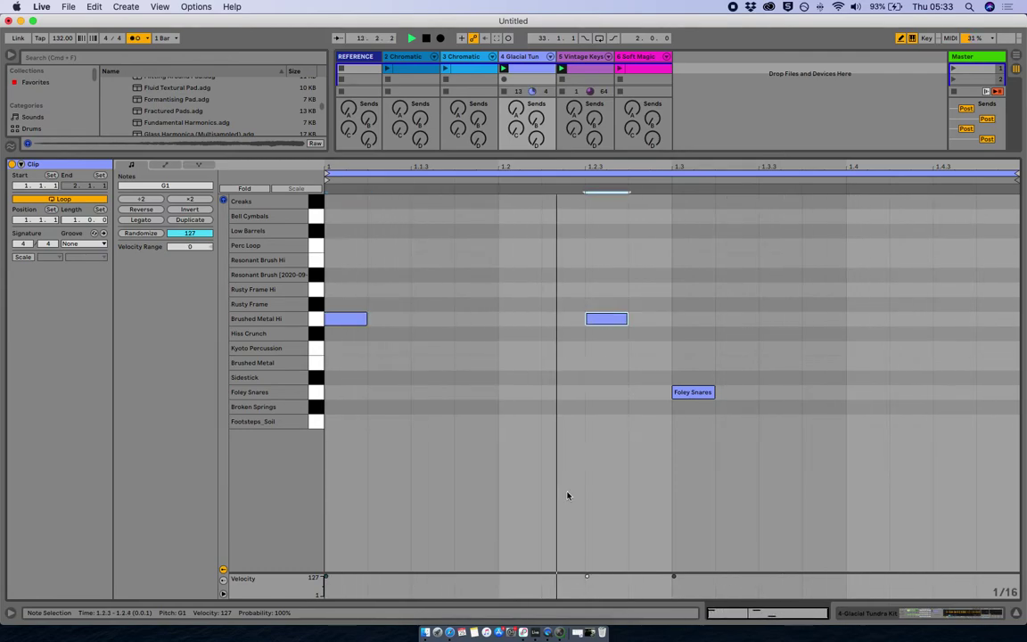
left_click(521, 318)
left_click(606, 319)
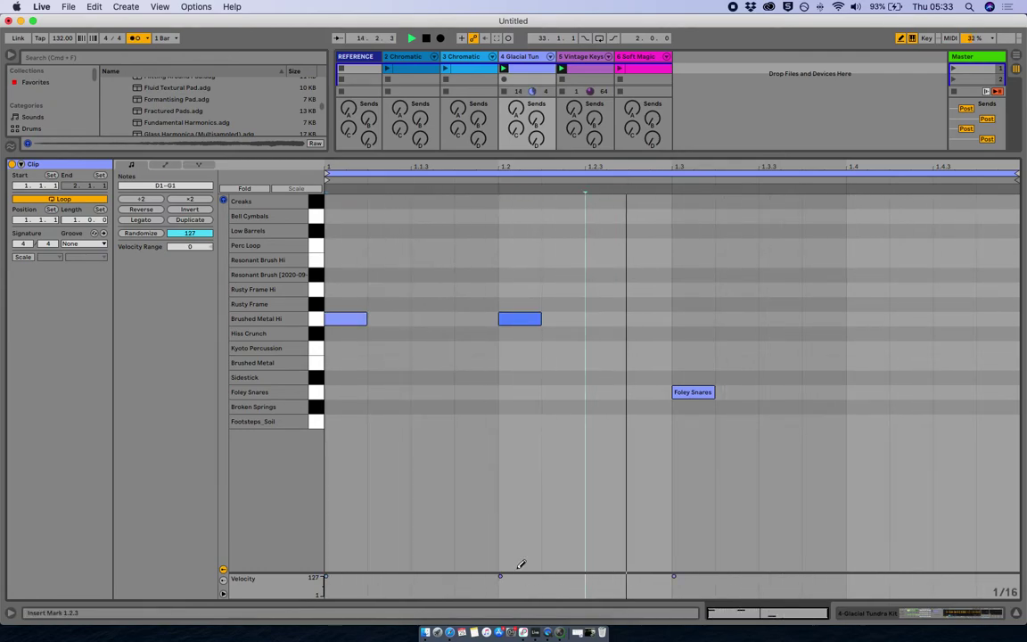
left_click(437, 318)
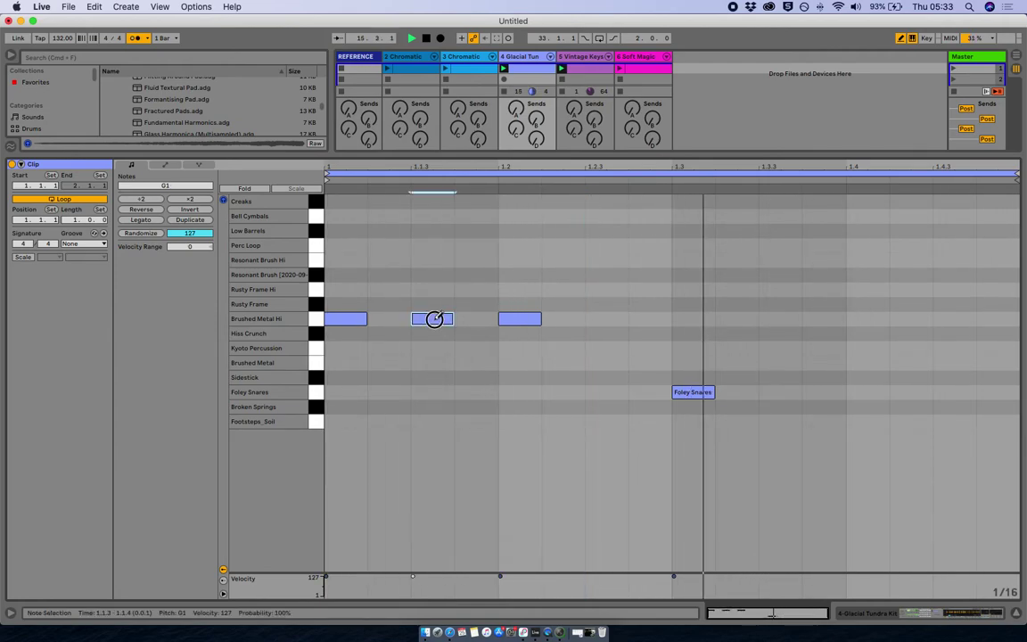
left_click(619, 319)
left_click(778, 319)
left_click(878, 318)
left_click(954, 318)
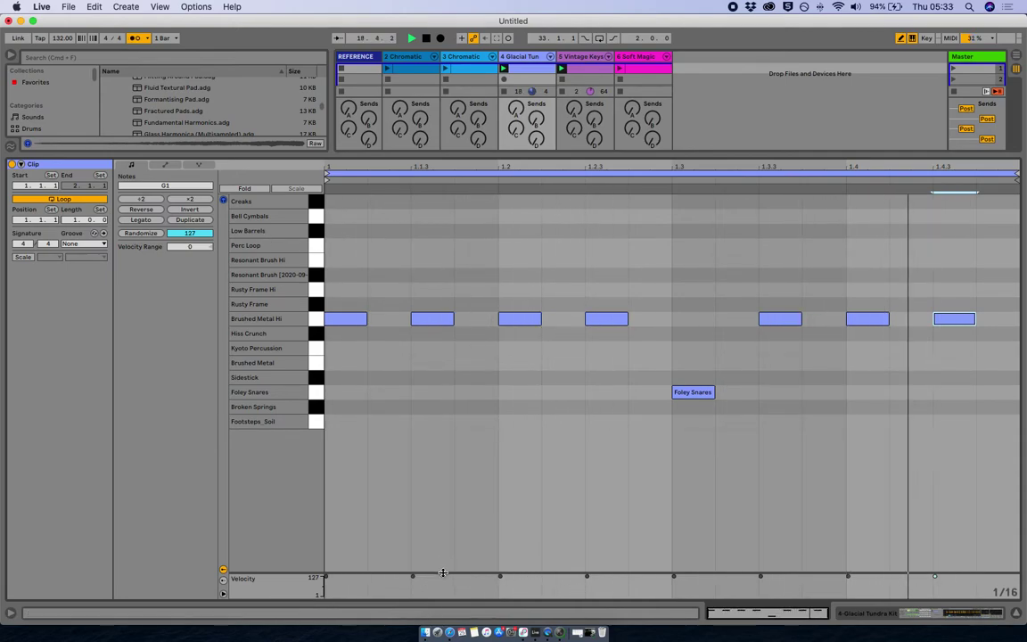
- Enlarge the velocity lane and lower the Brushed Metal Hi velocities from 1.1.3 onward to about 42, 16, 32, 52, 48 and 62
left_click_drag(445, 571, 434, 410)
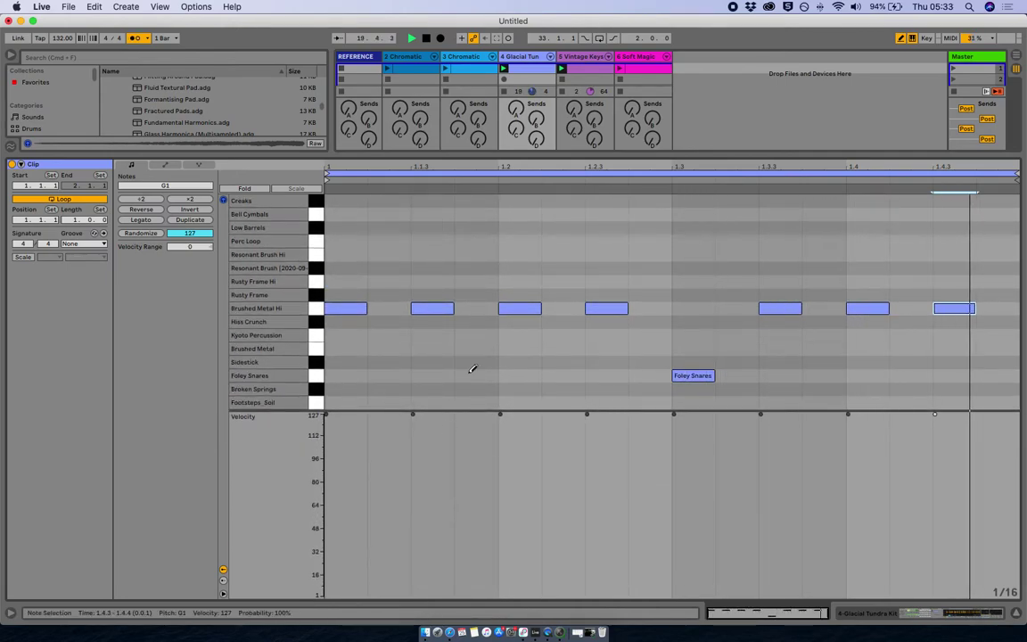
key("super+a")
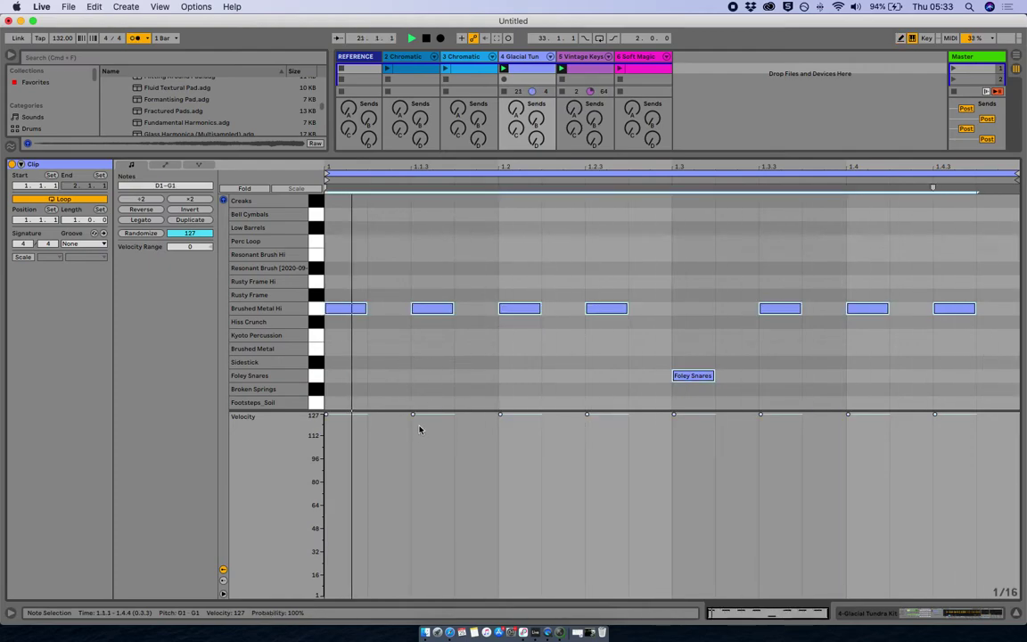
key("b")
left_click(417, 539)
left_click(509, 552)
left_click(509, 573)
left_click(587, 551)
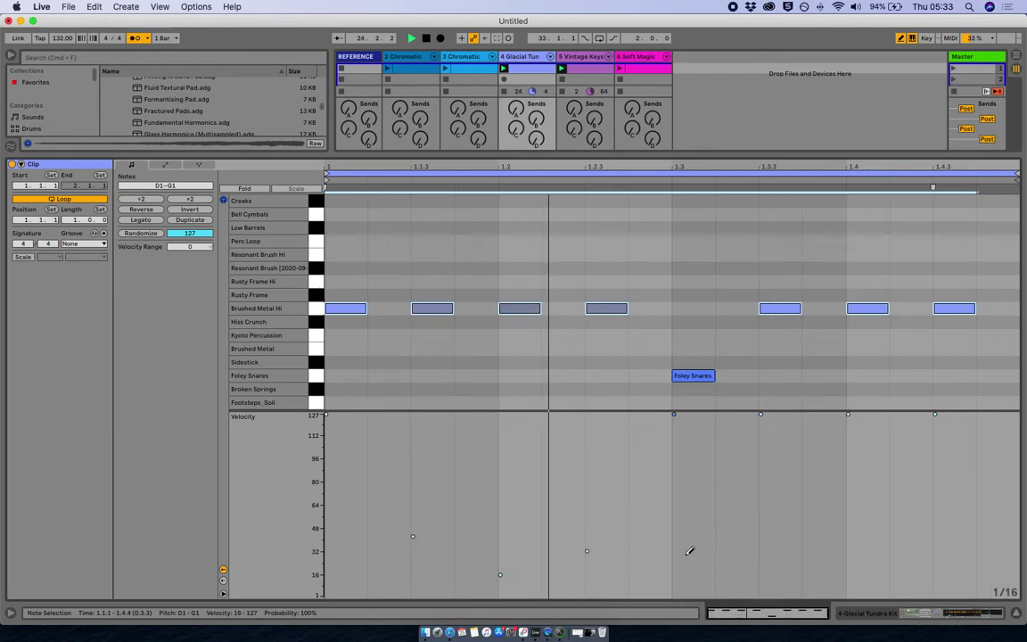
left_click(760, 527)
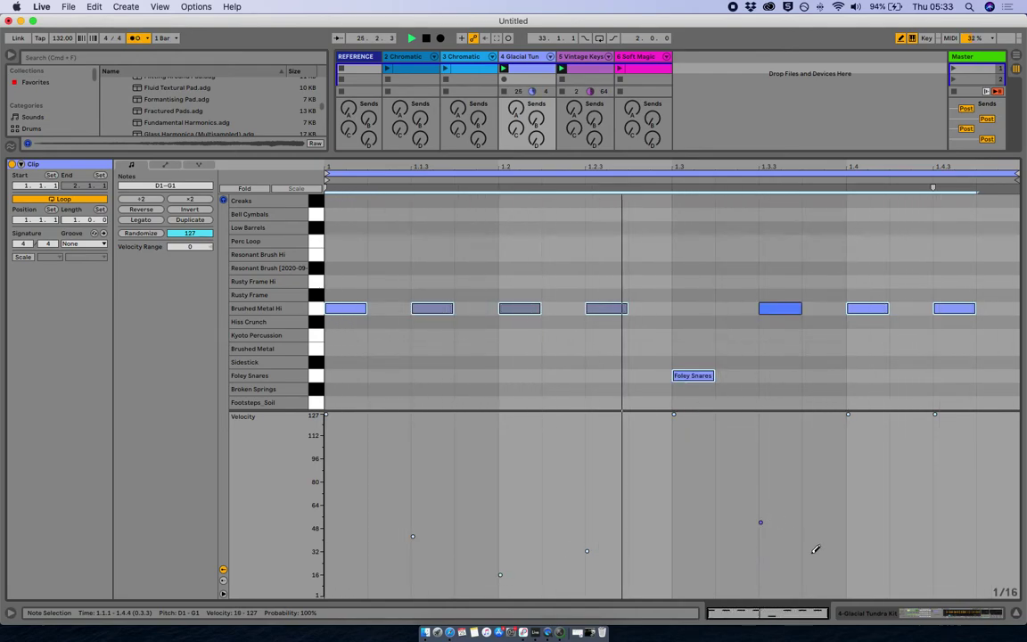
left_click(848, 529)
left_click(935, 510)
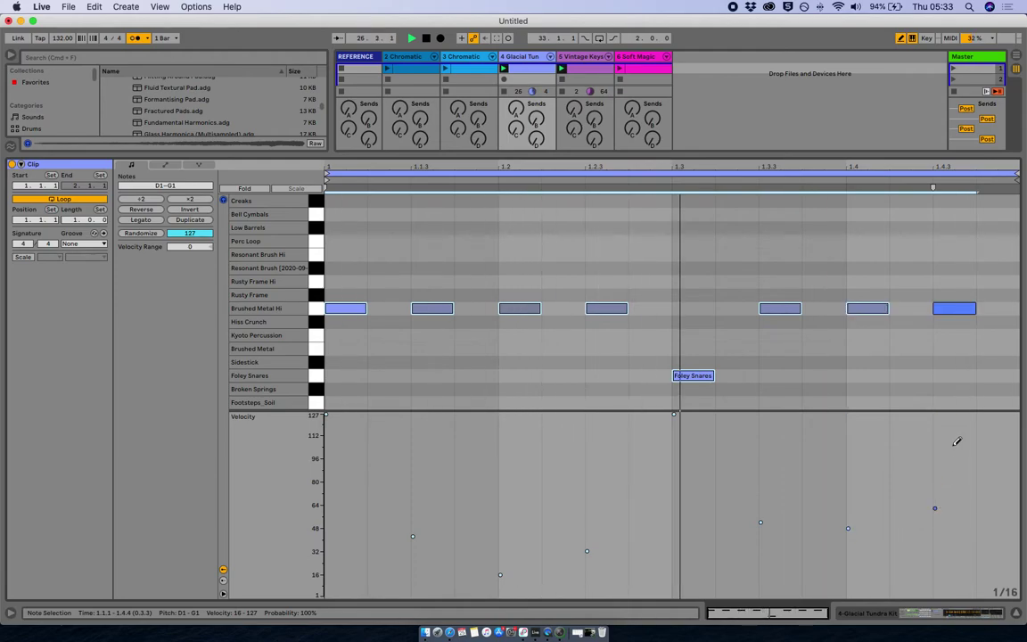
left_click(413, 535)
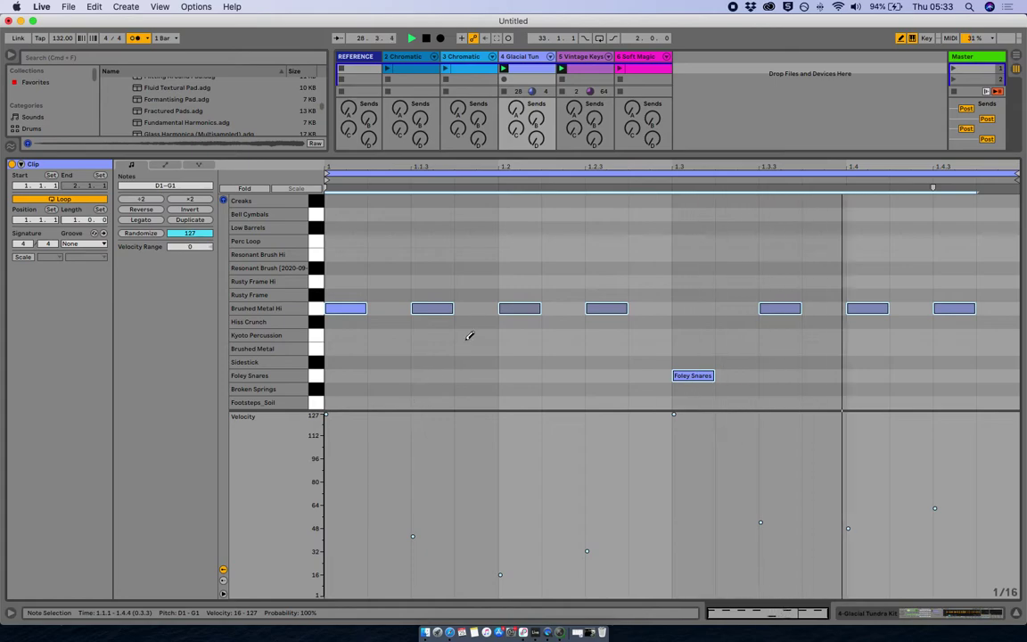
- Duplicate the one-bar drum pattern out to four bars and add a 1/16 Creaks note at 2.3.1
left_click(767, 201)
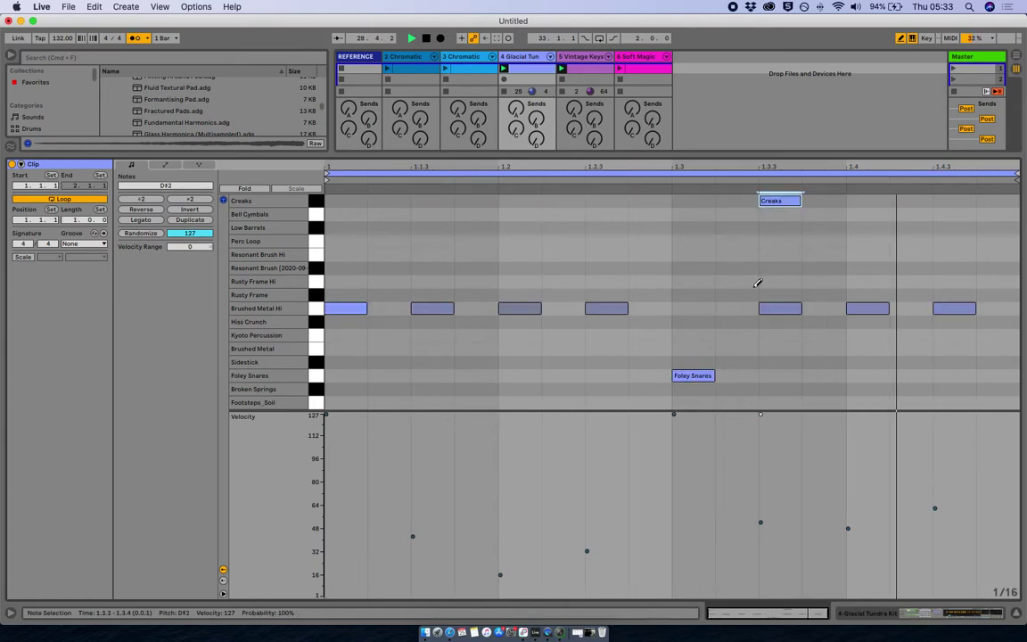
left_click(775, 201)
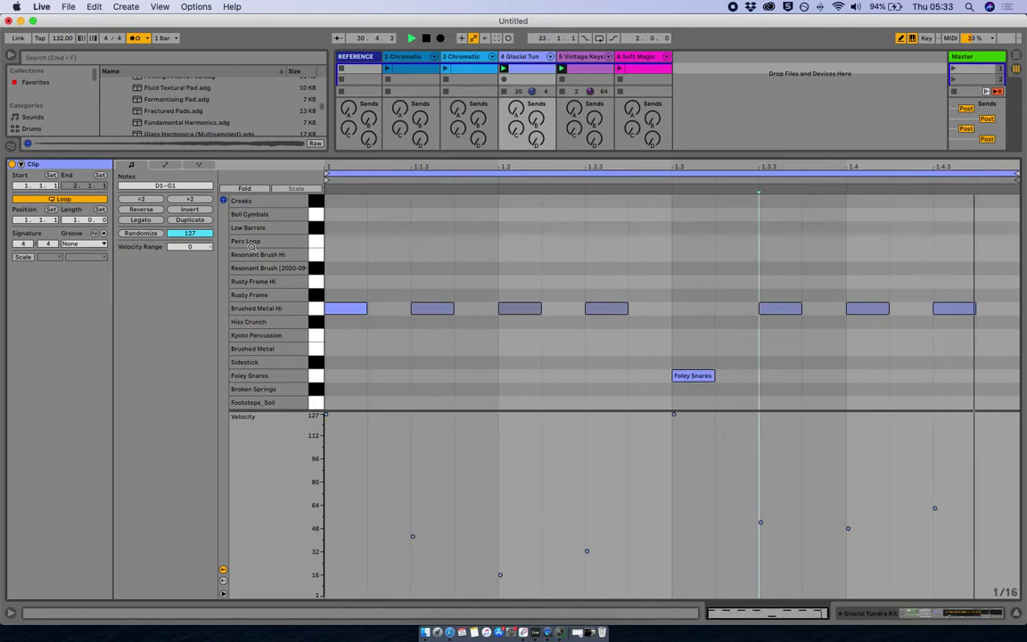
left_click(185, 221)
left_click(185, 221)
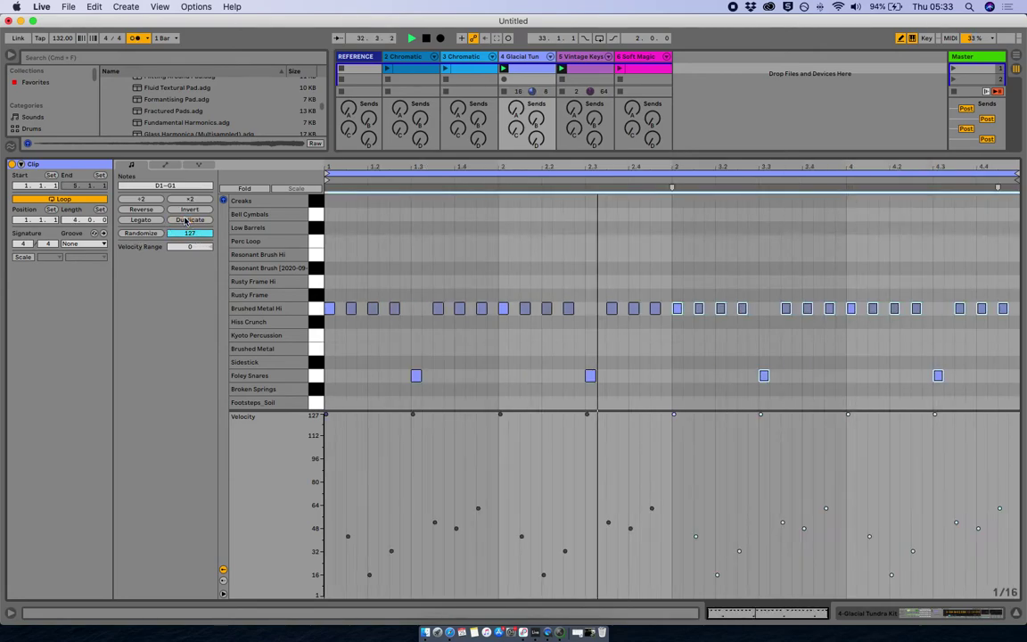
left_click(590, 201)
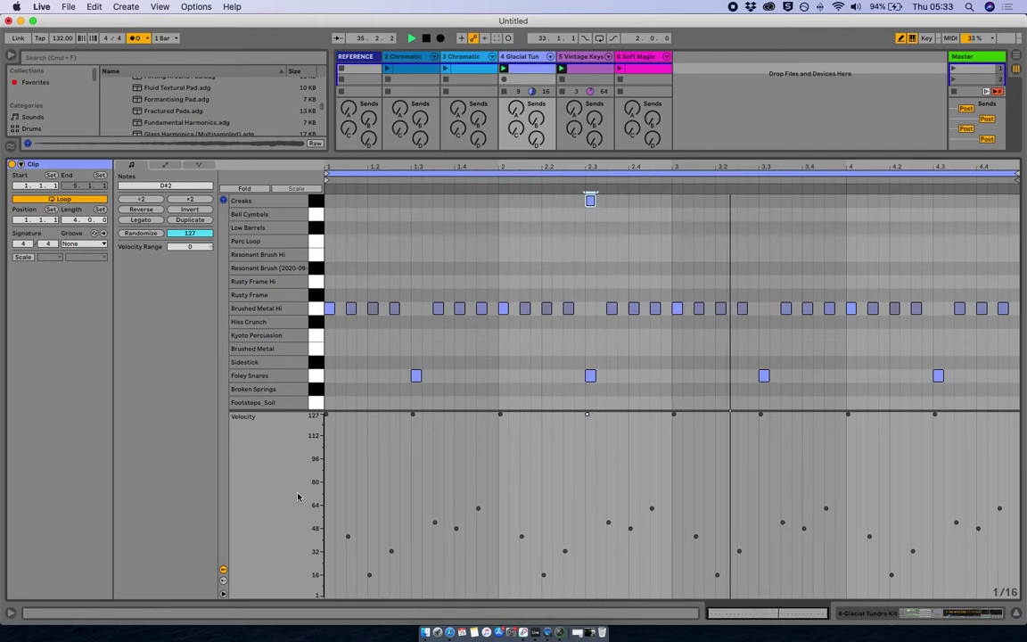
- Launch the Chromatic clip on track 3 and set the track's volume to -10.5 dB
key("shift+Tab")
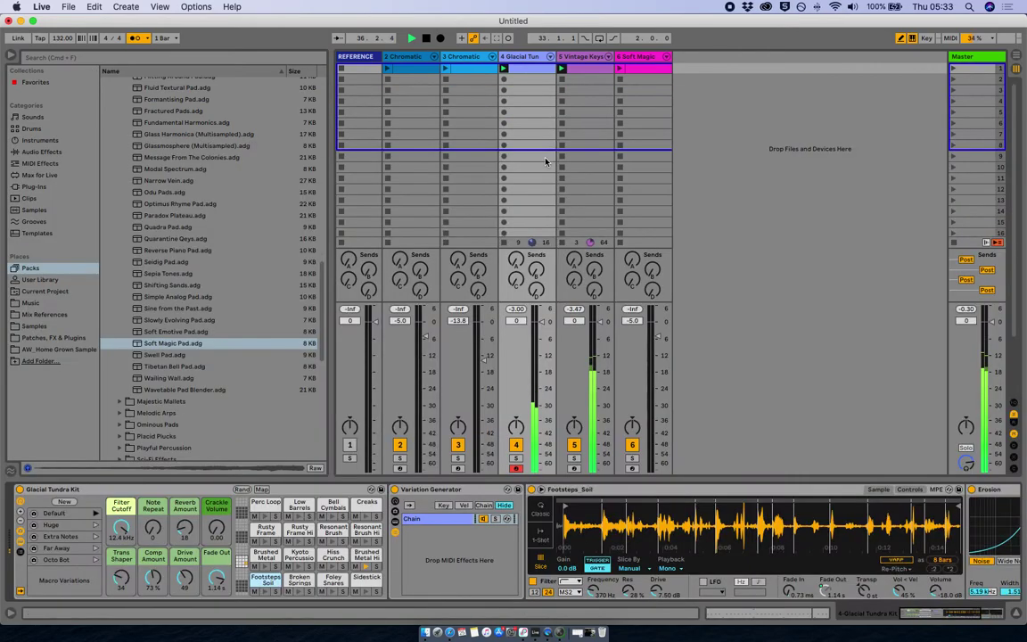
left_click(445, 69)
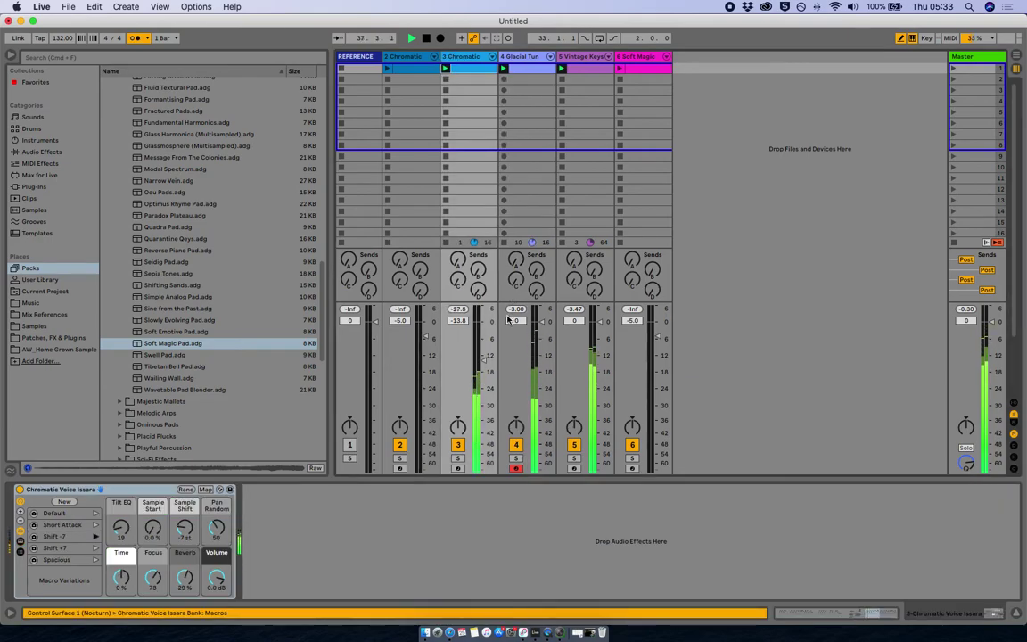
left_click_drag(482, 354, 483, 351)
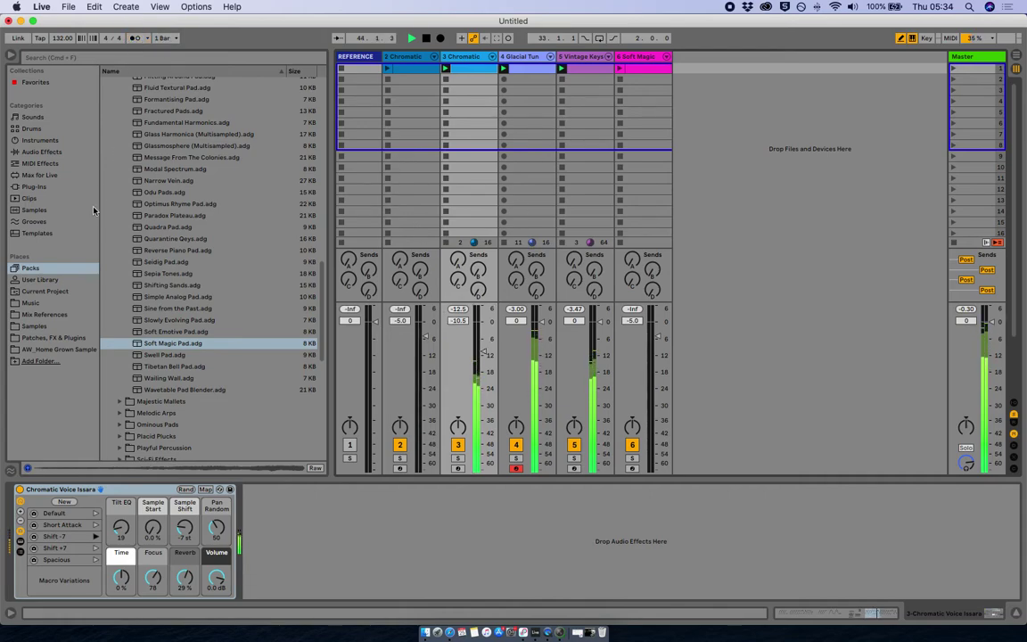
- Stop the Vintage Keys clip with its track armed, and hide the browser
left_click(567, 80)
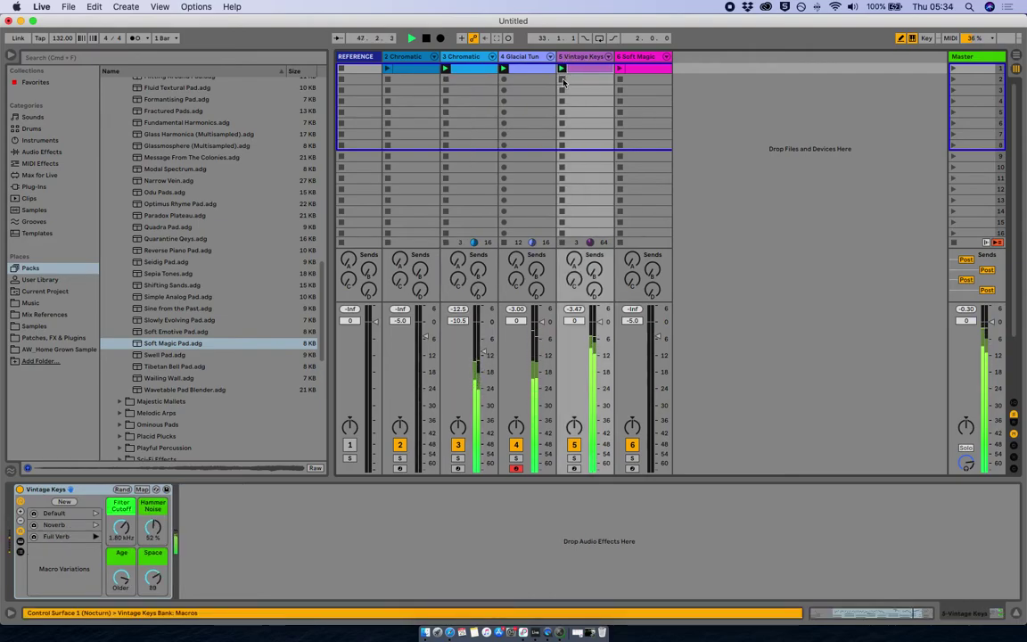
left_click(574, 469)
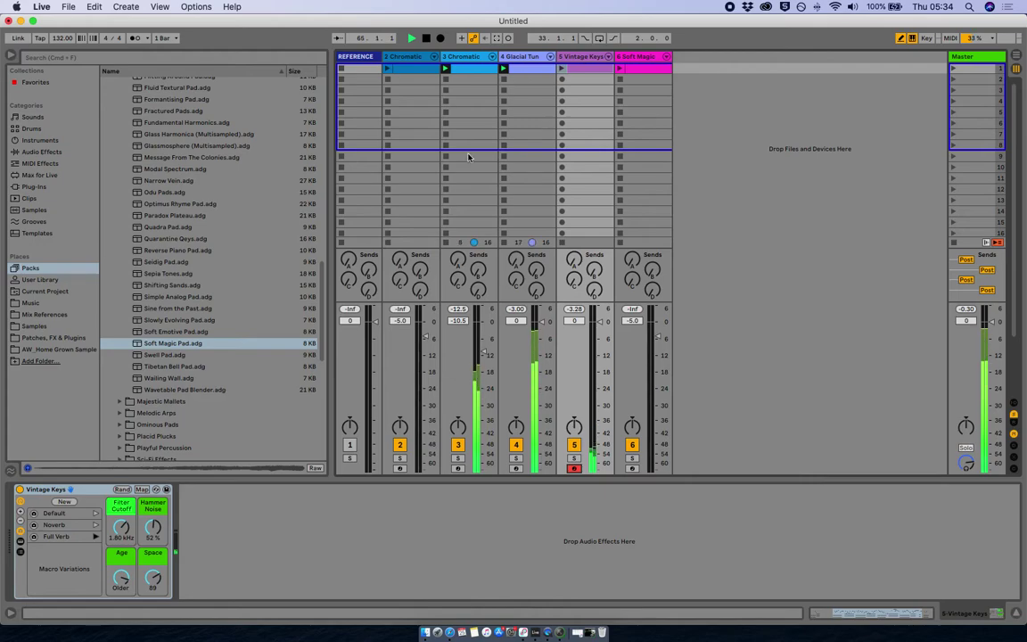
left_click(173, 379)
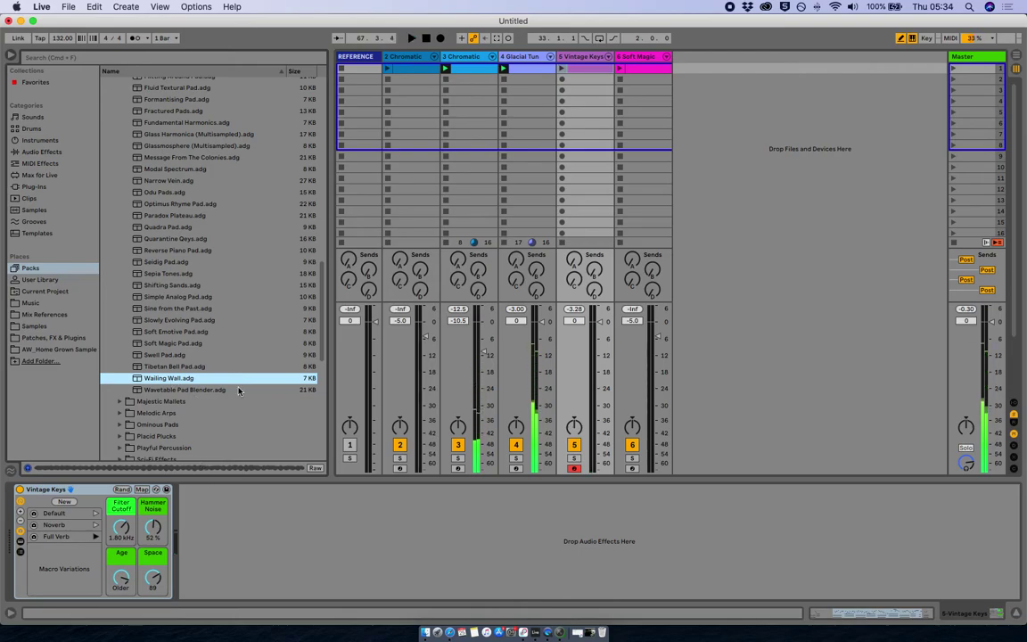
left_click(9, 58)
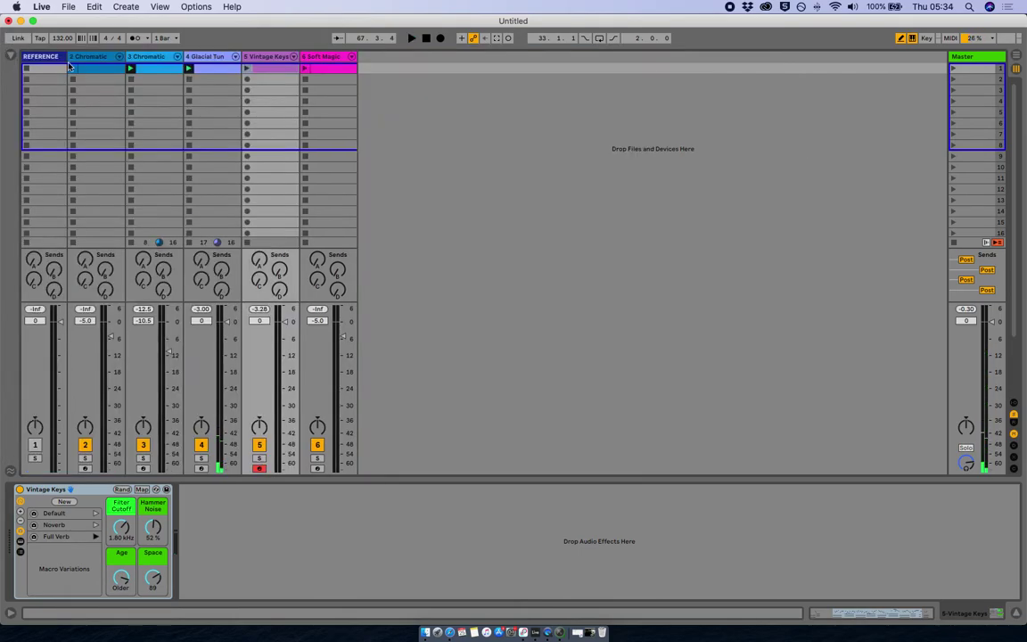
- Duplicate the Glacial Tundra Kit clip into the track's second slot, and launch and open the copy
left_click(206, 71)
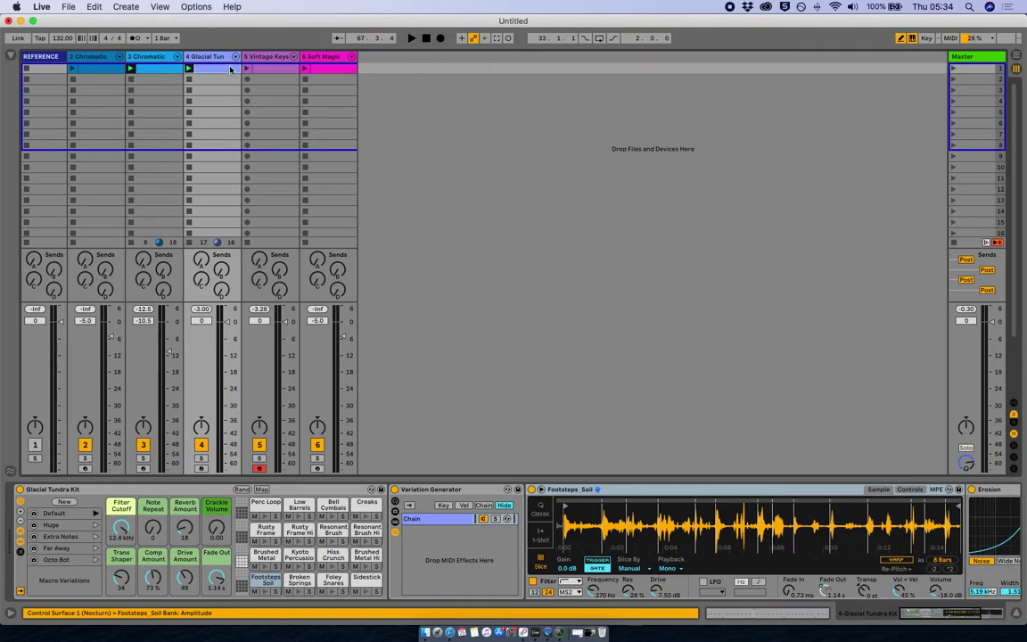
left_click(188, 79)
double_click(201, 79)
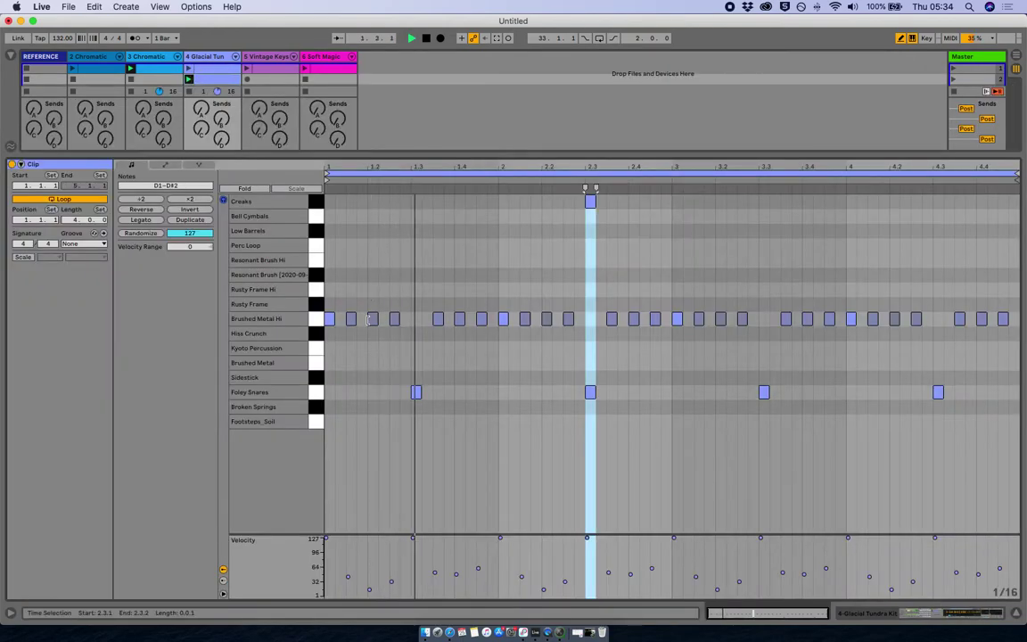
- Add 1/16 Sidestick notes at 1.1.4, 1.3.1, 1.4.3, 2.1.3, 2.2.2, 2.2.4, 2.3.2, 2.3.4 and 2.4.4
left_click(356, 378)
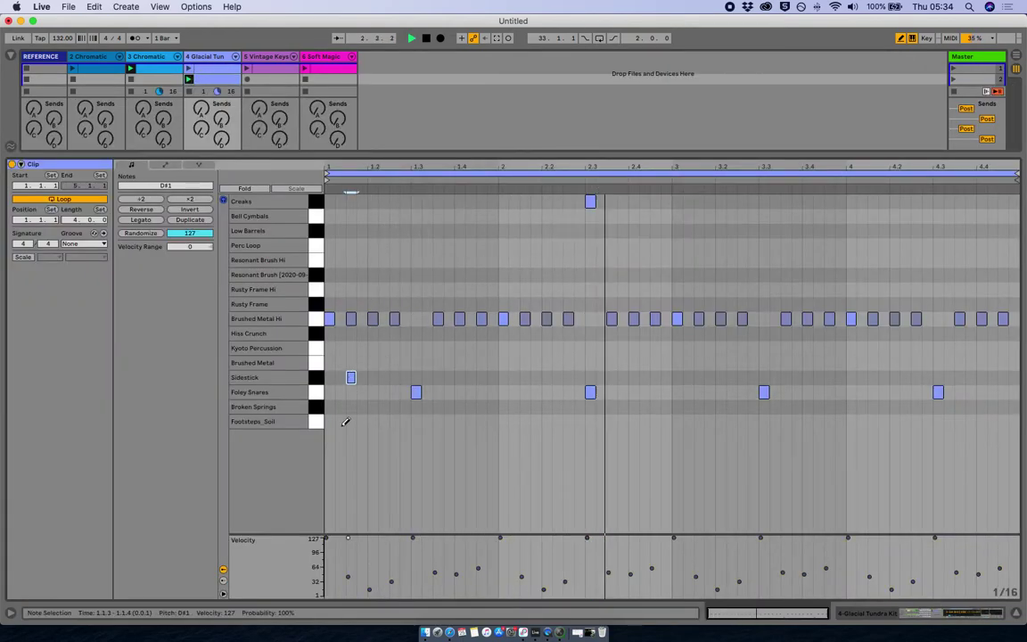
key("space")
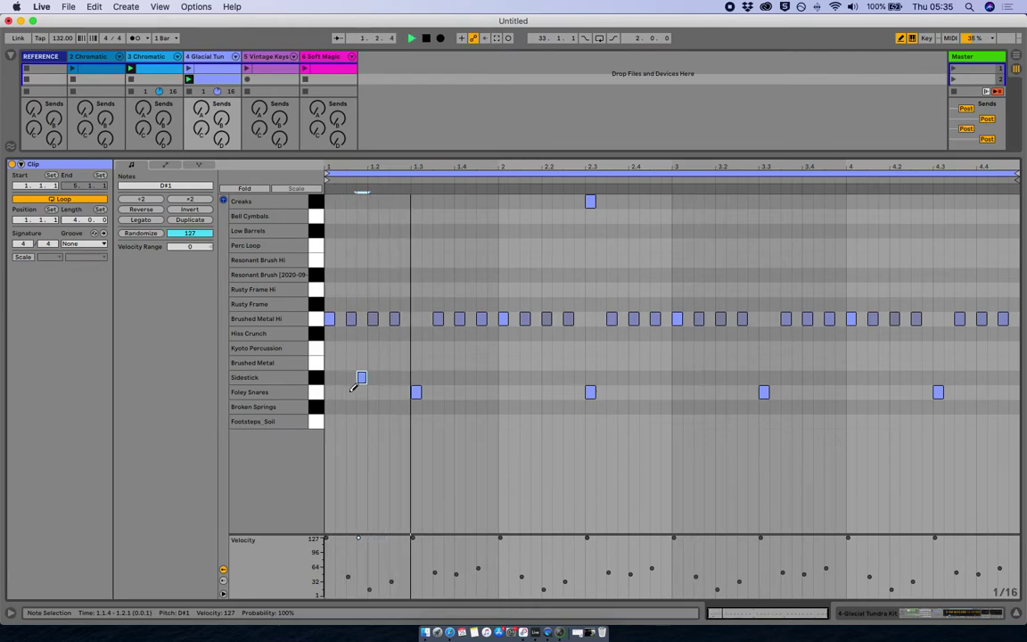
left_click(416, 378)
left_click(482, 377)
left_click(525, 377)
left_click(557, 377)
left_click(580, 377)
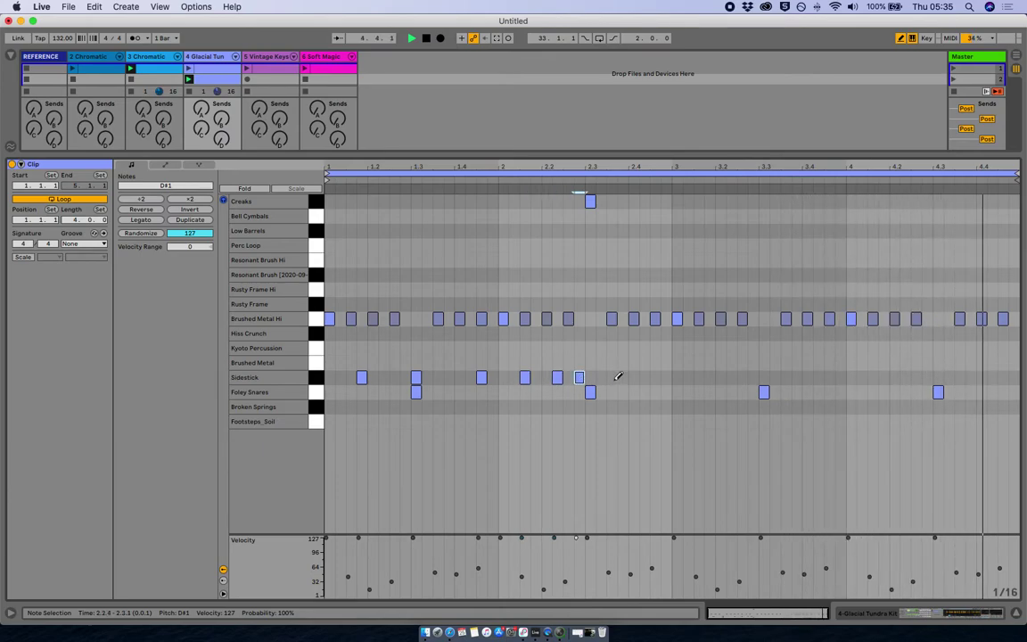
left_click(601, 377)
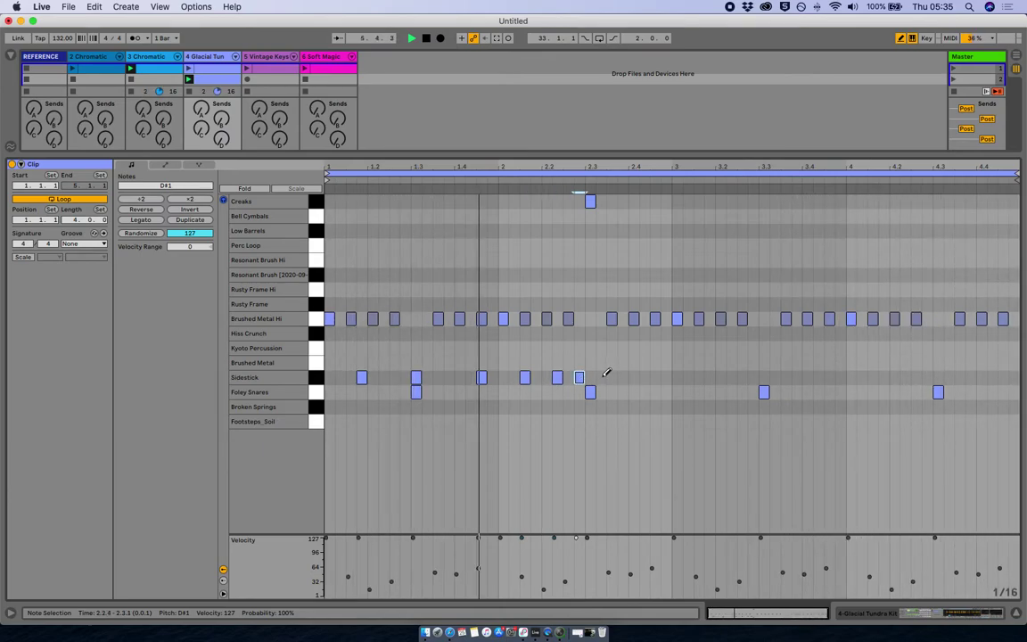
left_click(623, 377)
left_click(667, 377)
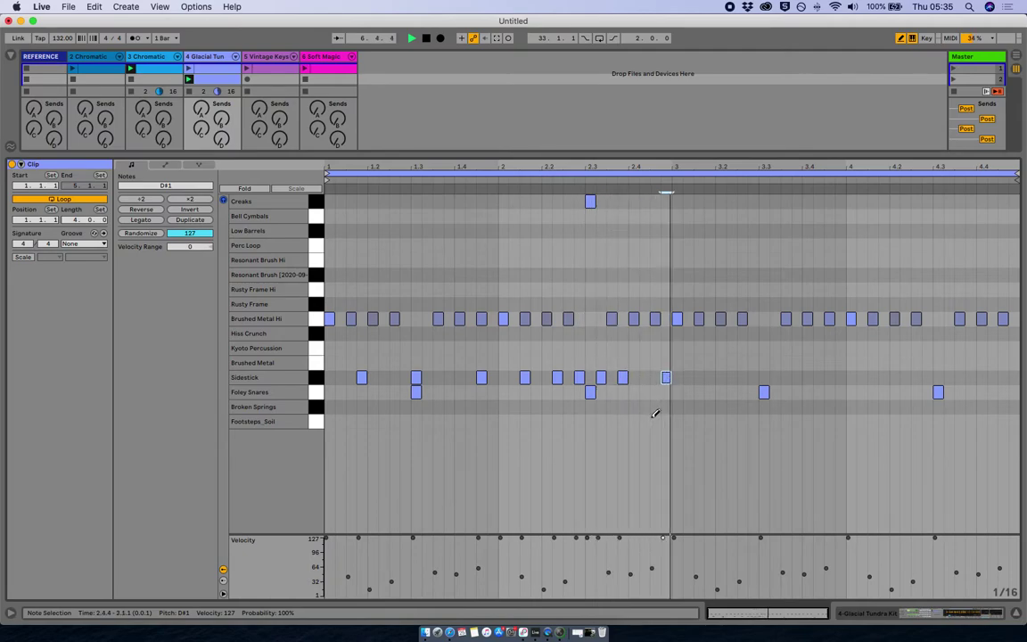
- Duplicate the Sidestick notes into bars 3 and 4, and randomize the velocities of all Sidestick notes with a range of 127
left_click(311, 383)
key("super+d")
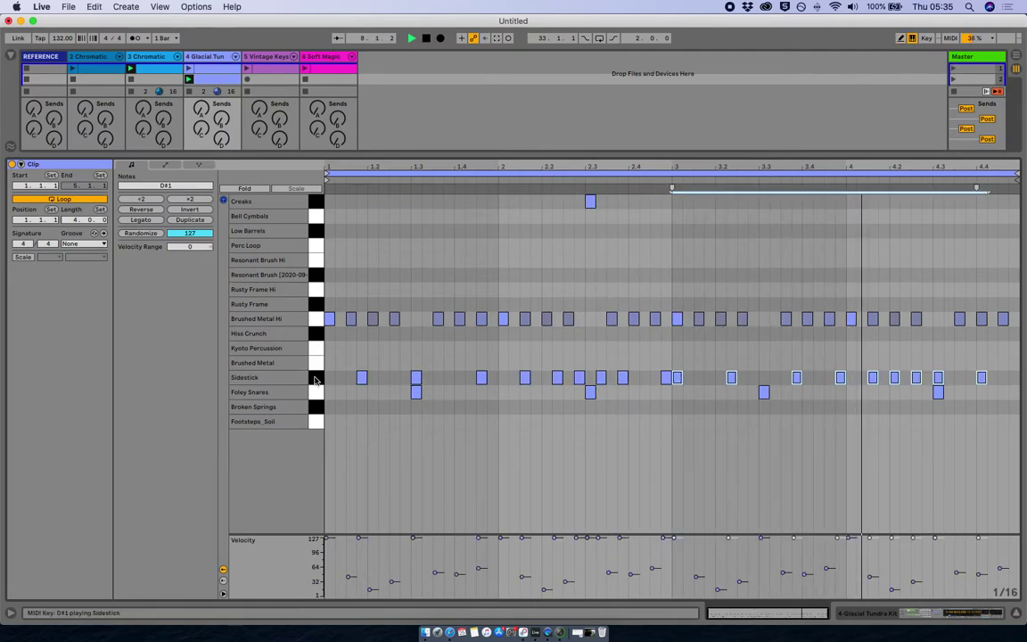
left_click(314, 377)
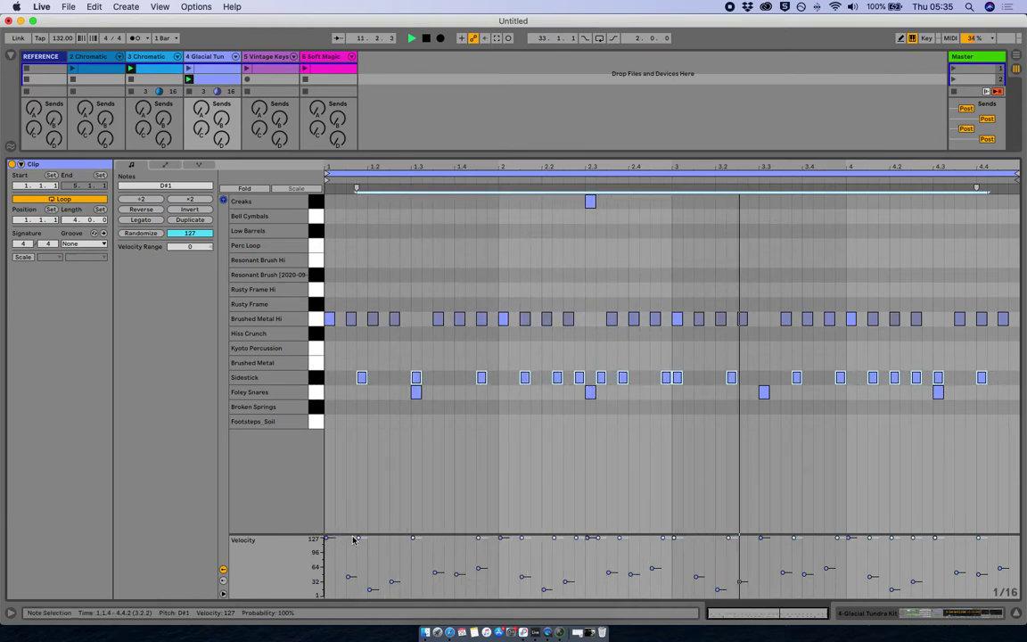
left_click(142, 234)
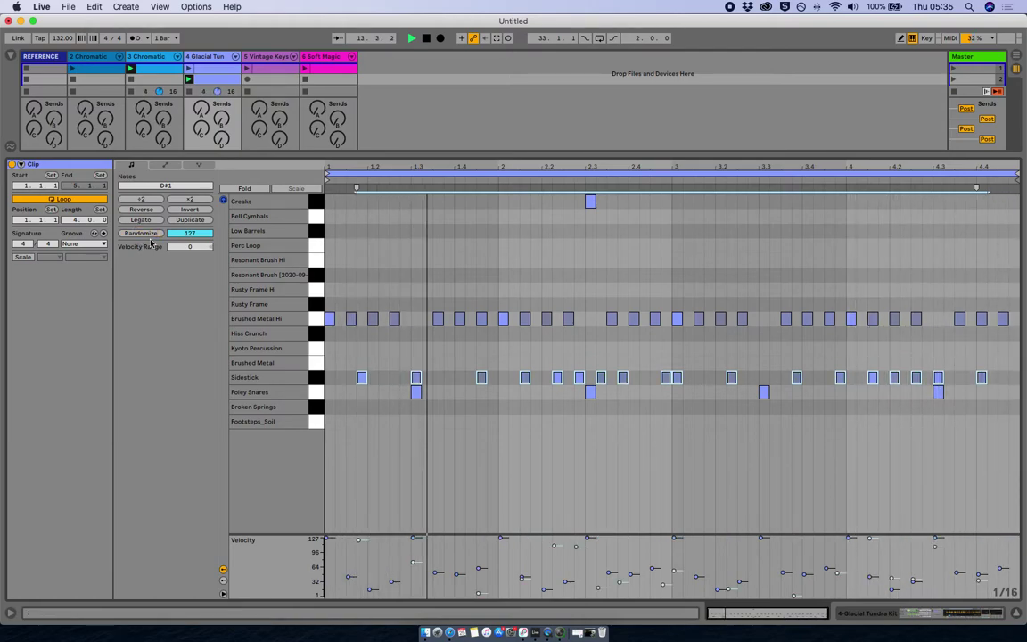
- Show an enlarged Chance lane in place of the Velocity lane, and randomize the Sidestick notes' probabilities with an amount of 68%
left_click(224, 581)
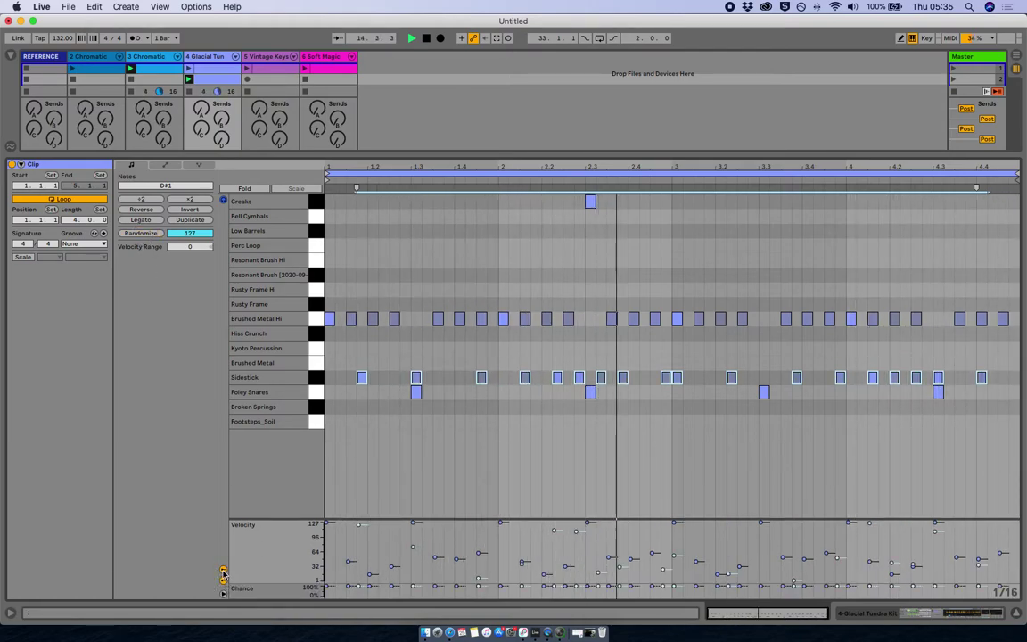
left_click(224, 572)
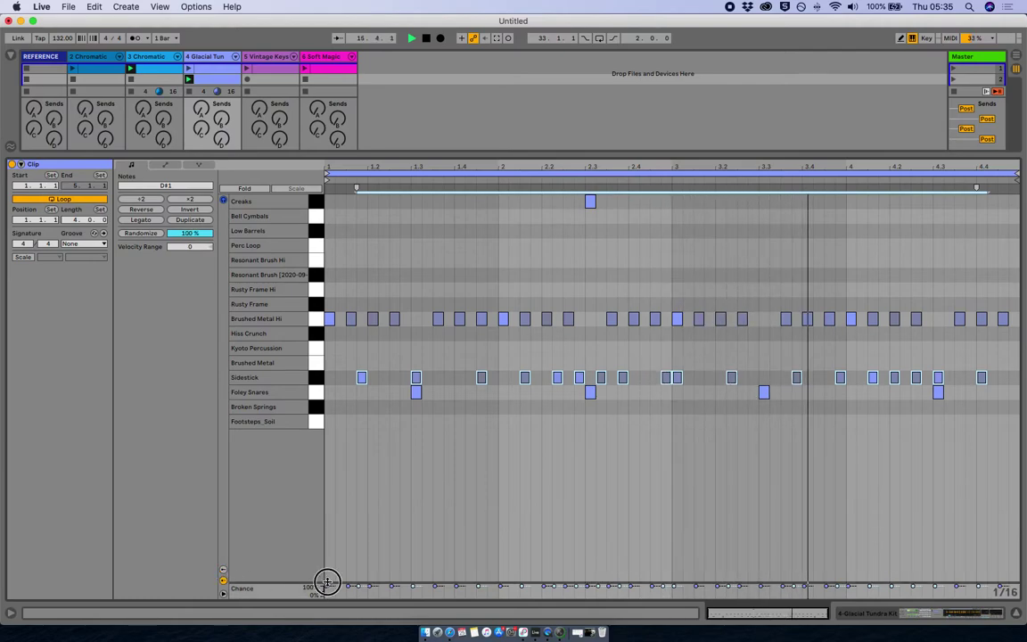
left_click_drag(325, 584, 327, 450)
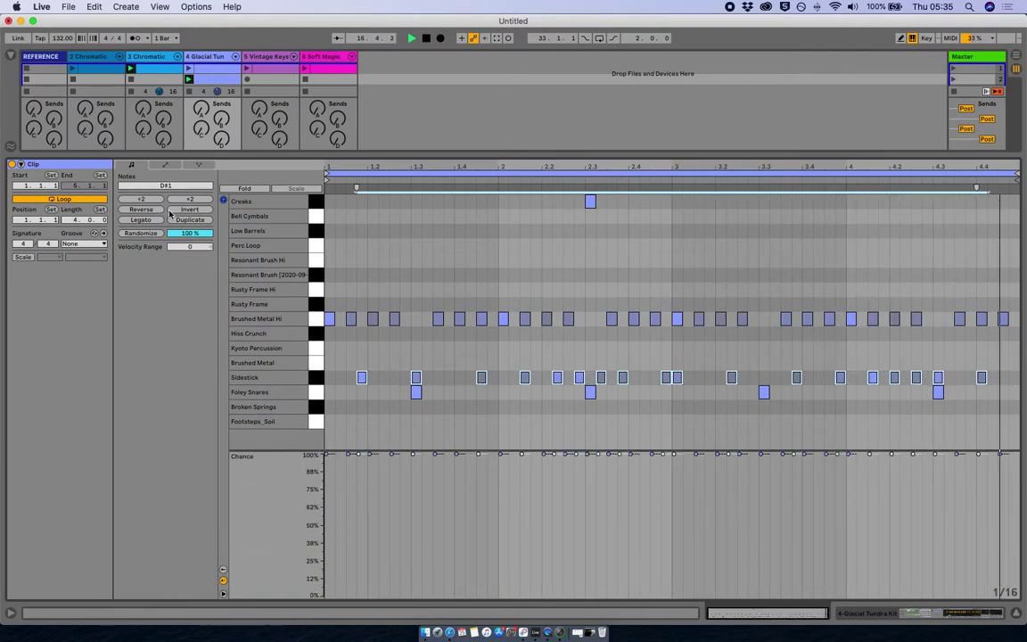
left_click_drag(183, 233, 183, 263)
left_click(141, 233)
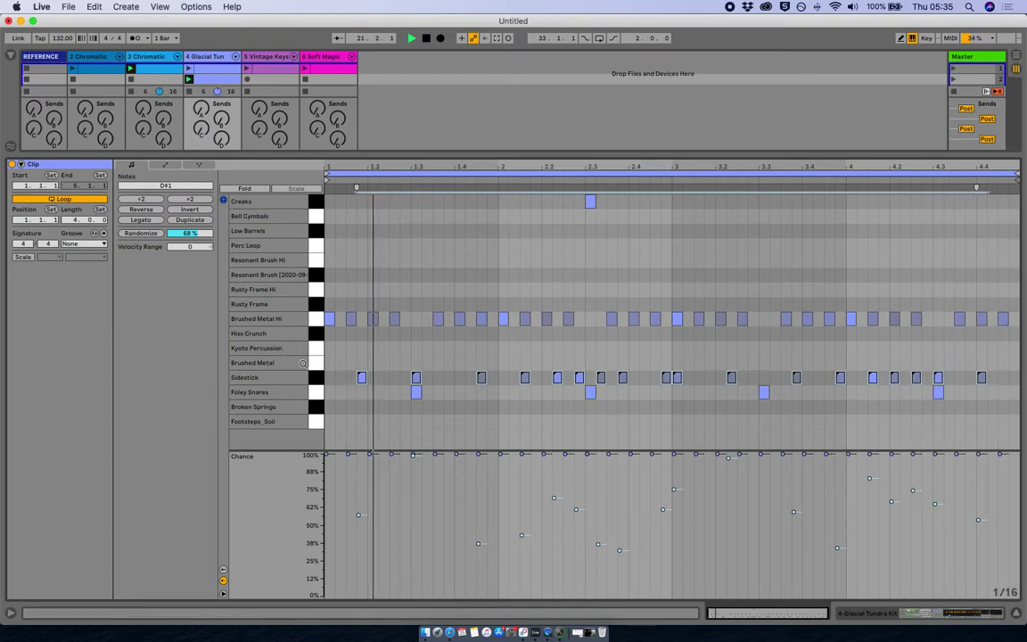
- Add 1/16 notes for Hiss Crunch at 1.1.1 and 3.1.1, Kyoto Percussion at 4.3.3 and Low Barrels at 4.4.3
key("b")
left_click(329, 333)
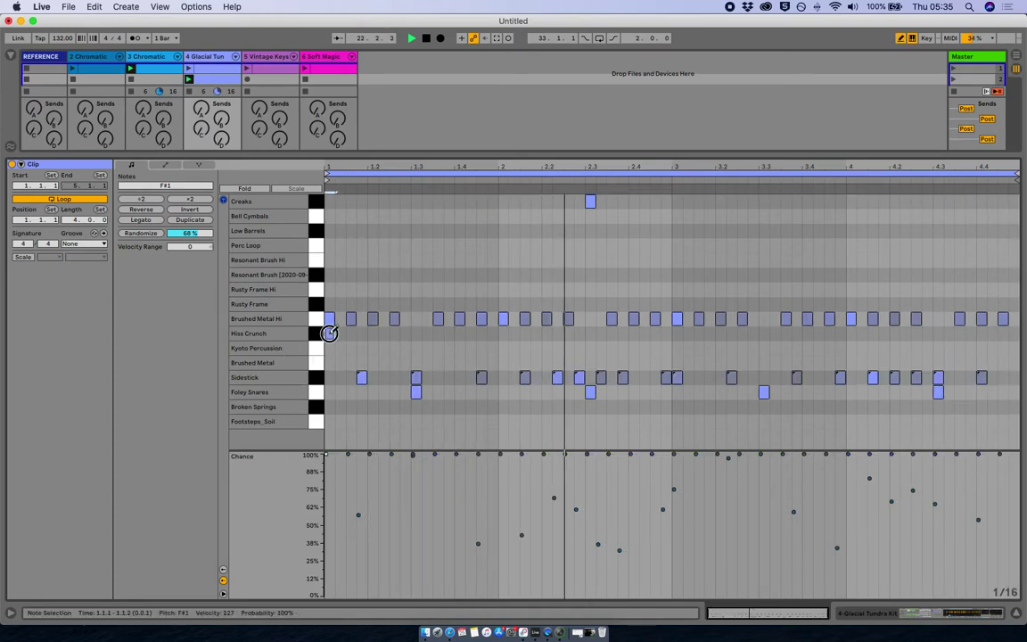
left_click(677, 334)
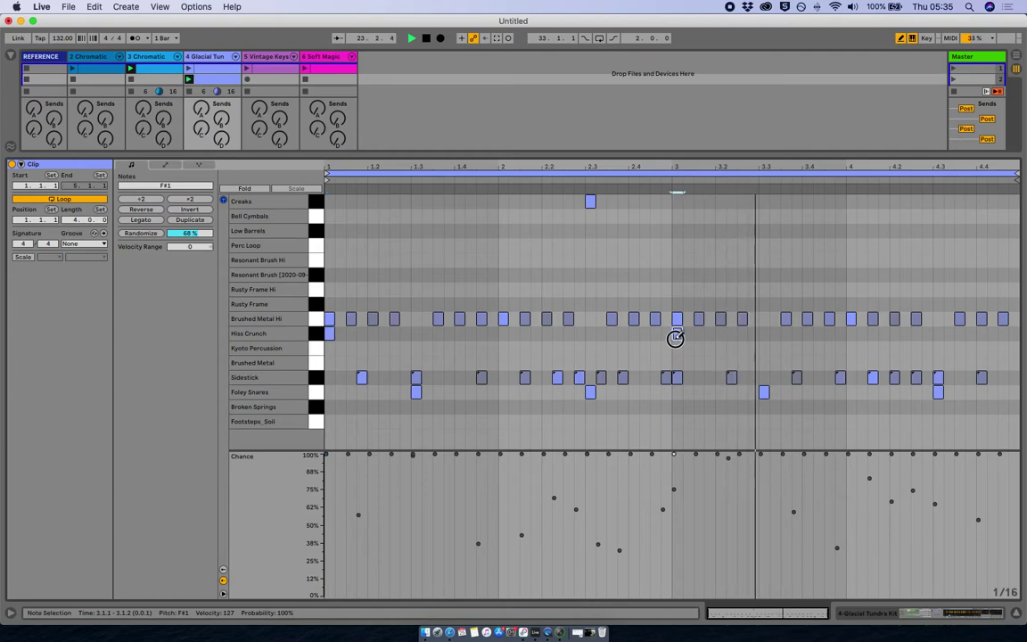
left_click(959, 346)
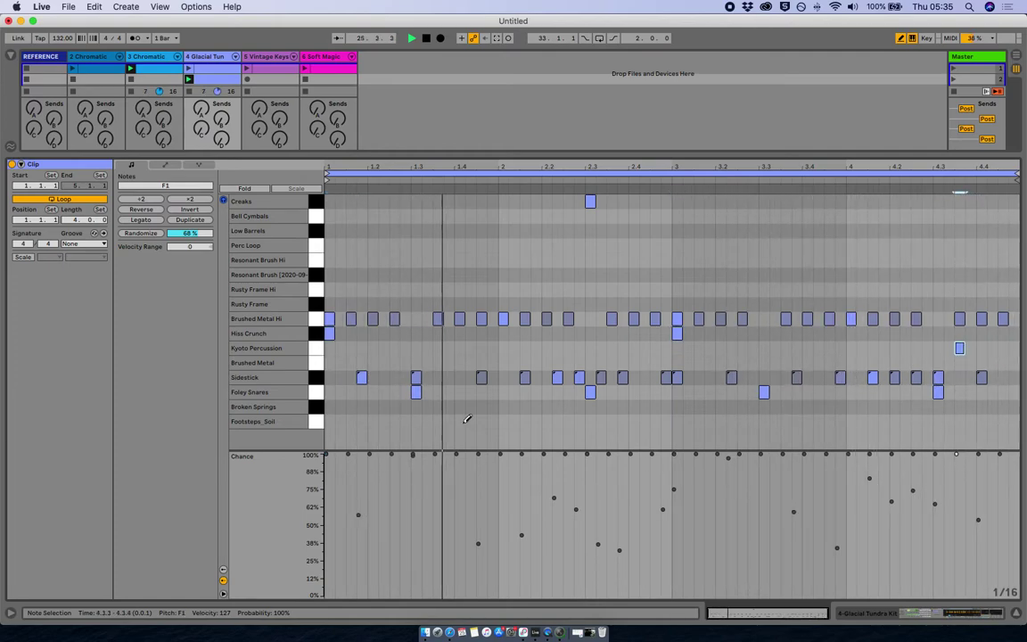
left_click(589, 393)
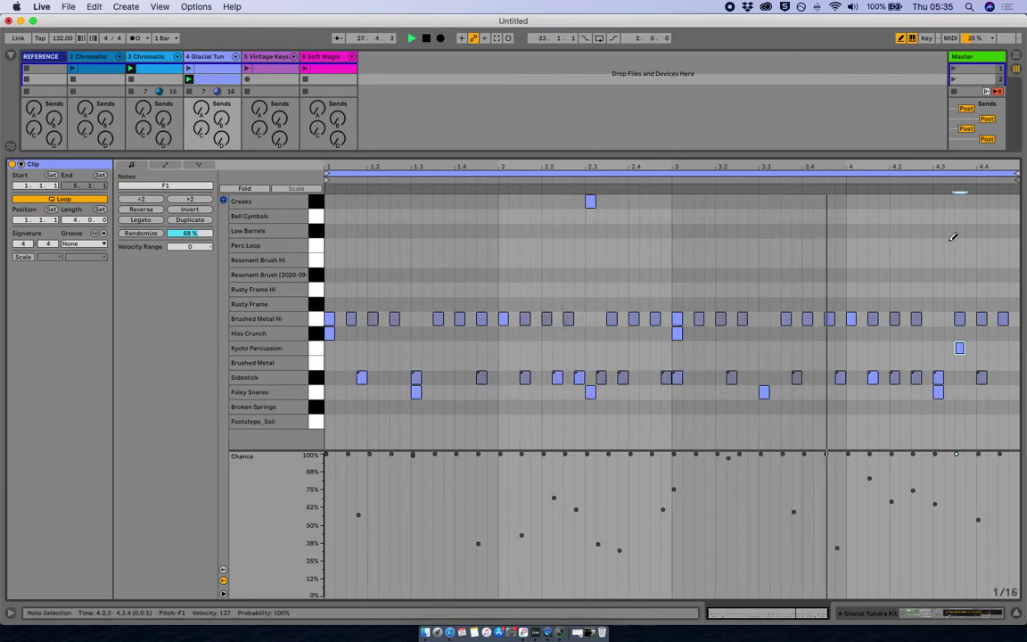
left_click(1003, 231)
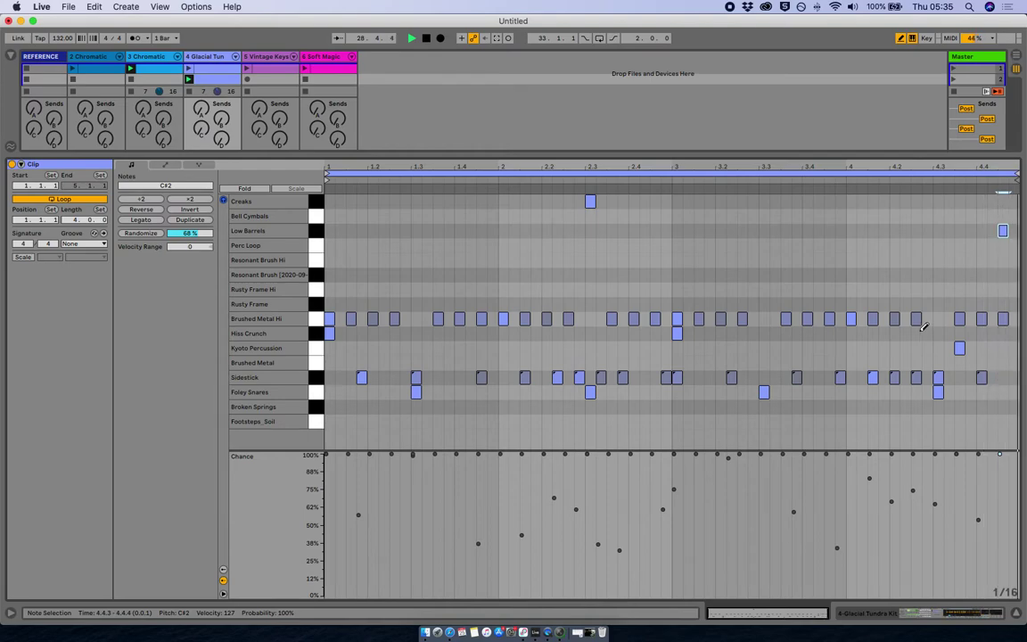
- Return to the device view, set the Glacial Tundra Kit track's volume to -5.9 dB, and launch the Soft Magic Pad clip
key("shift+Tab")
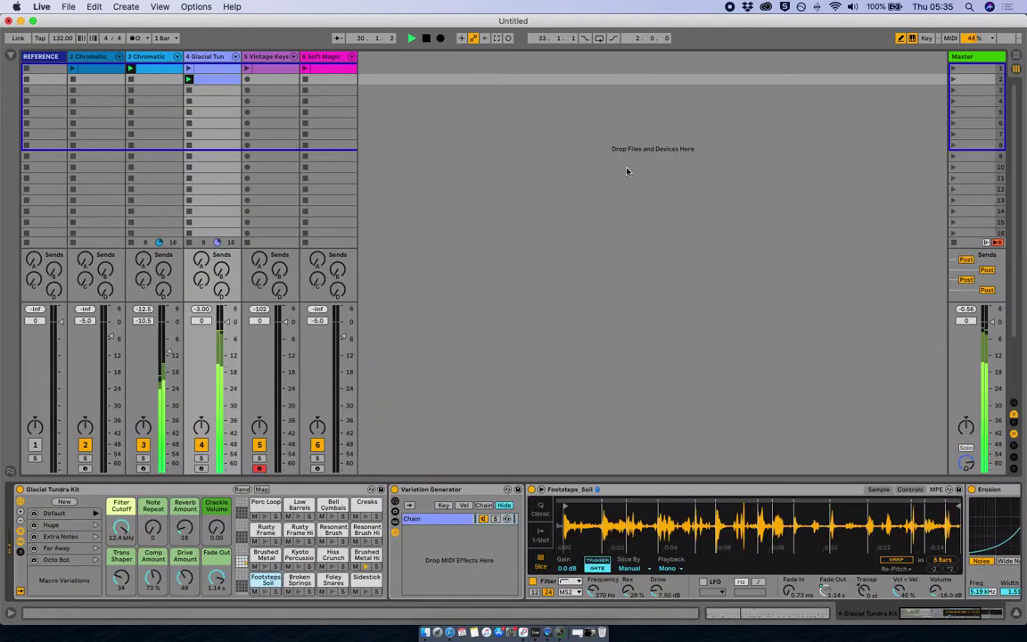
left_click_drag(226, 322, 227, 336)
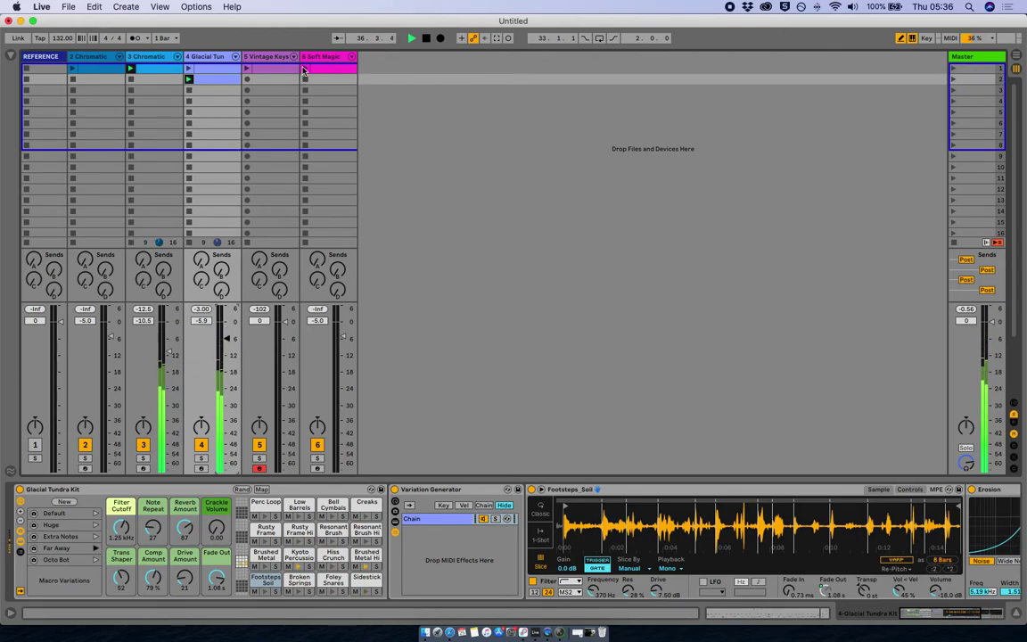
left_click(303, 70)
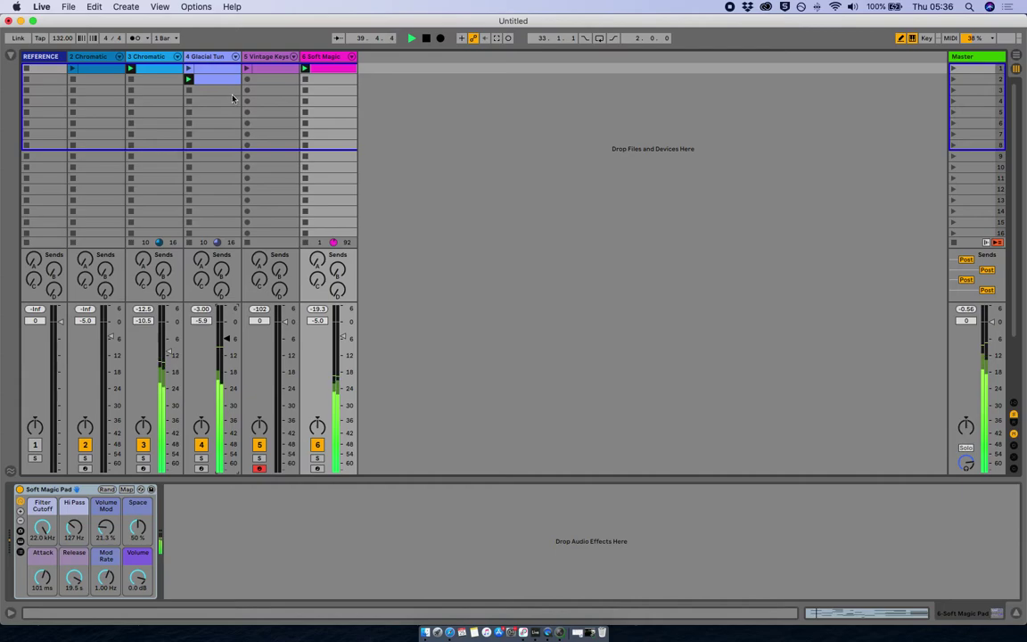
- Audition the Octo Bot and Extra Notes macro variations of the Glacial Tundra Kit, and recall the Default variation
left_click(196, 100)
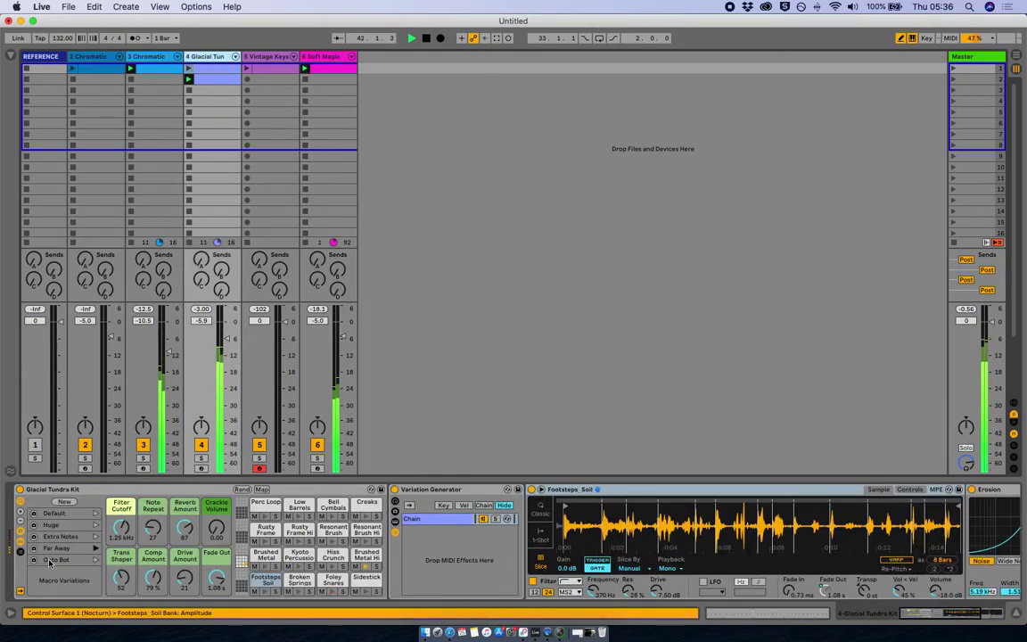
left_click(95, 560)
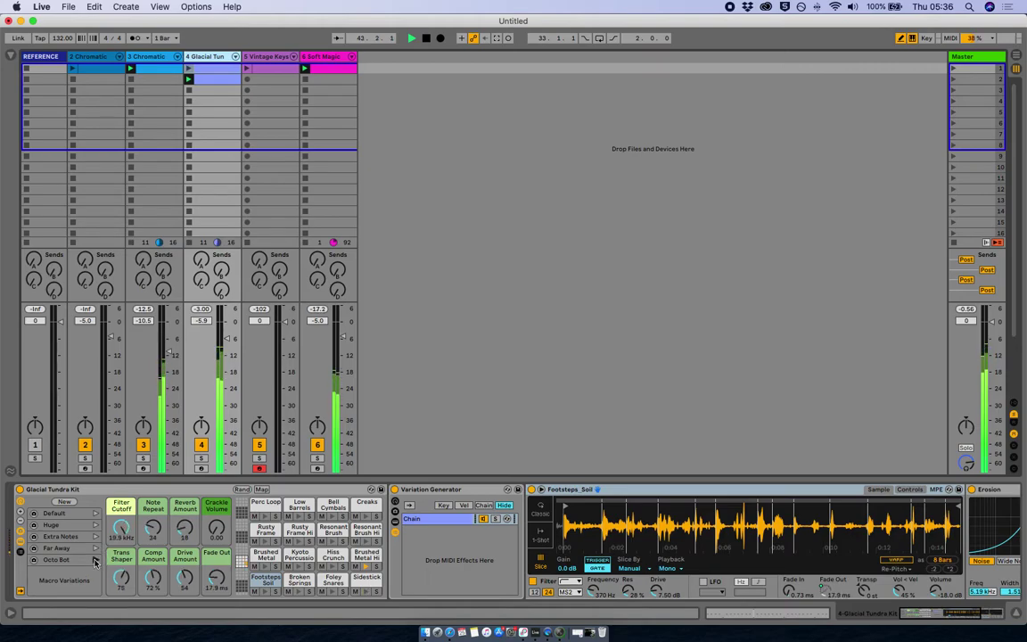
left_click(94, 538)
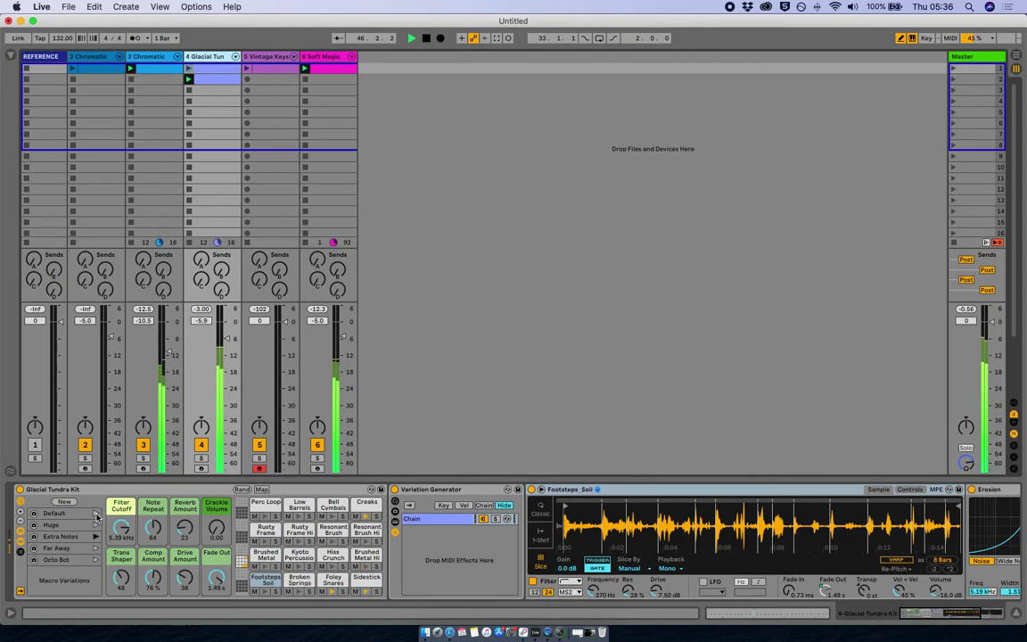
left_click(96, 515)
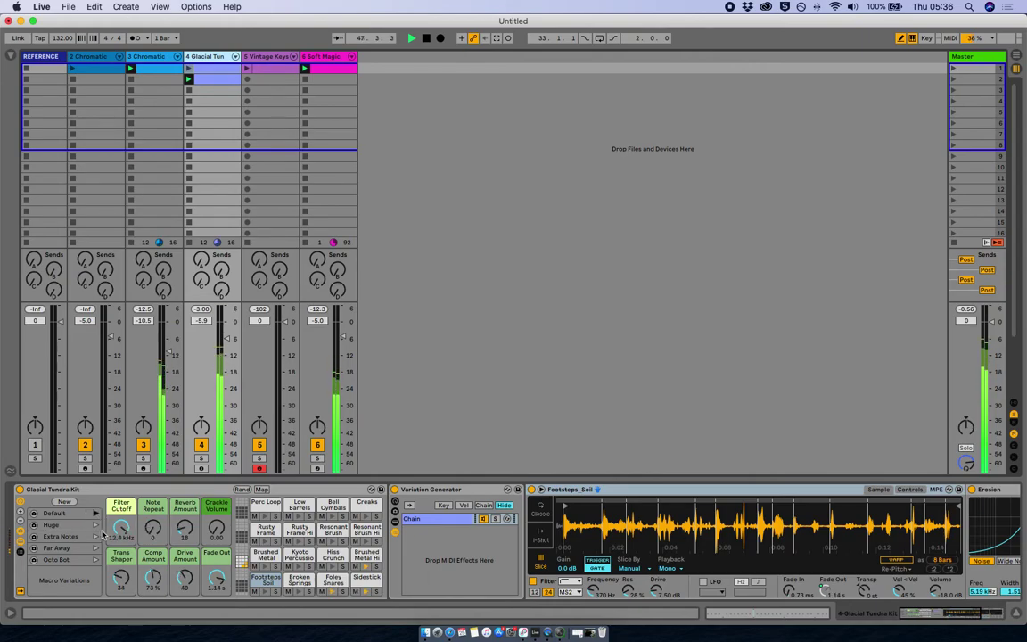
- Stop playback and all clips, and open the Quick Camera window over the Live set
left_click(426, 37)
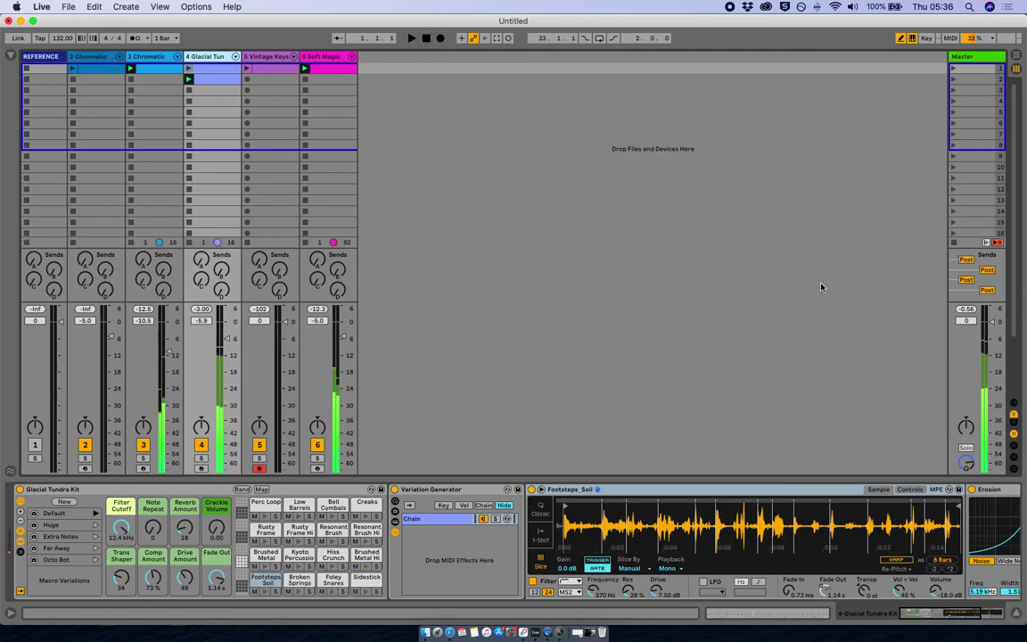
left_click(955, 241)
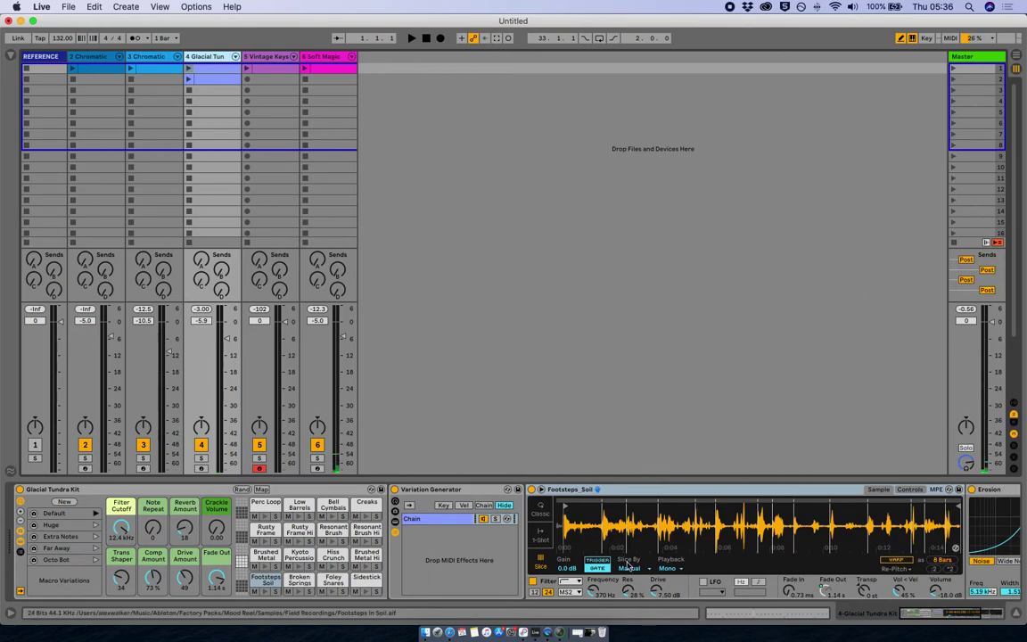
left_click(591, 632)
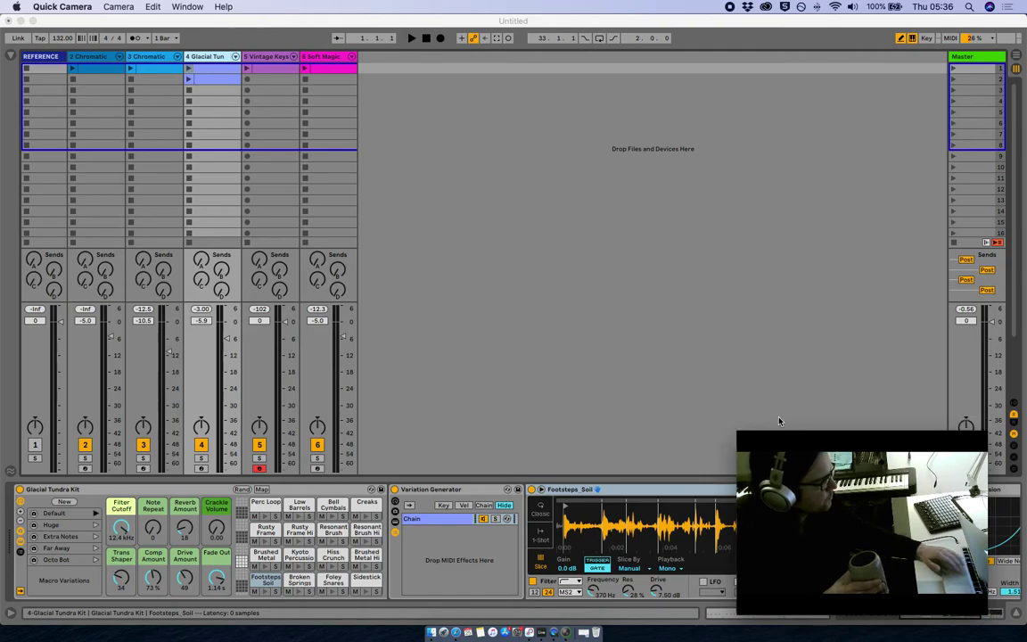
left_click(275, 13)
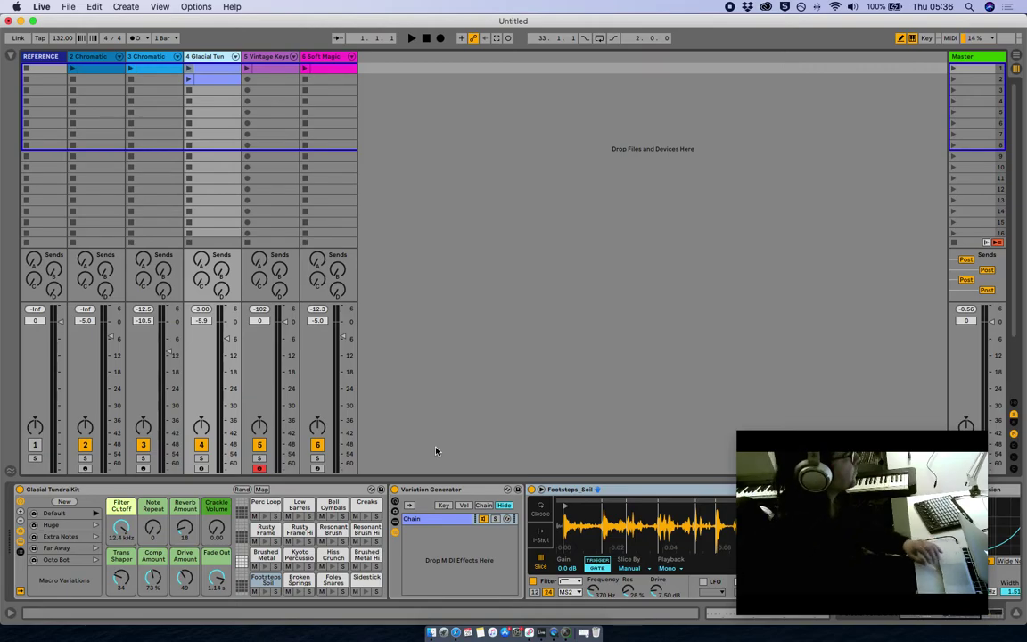
left_click(440, 39)
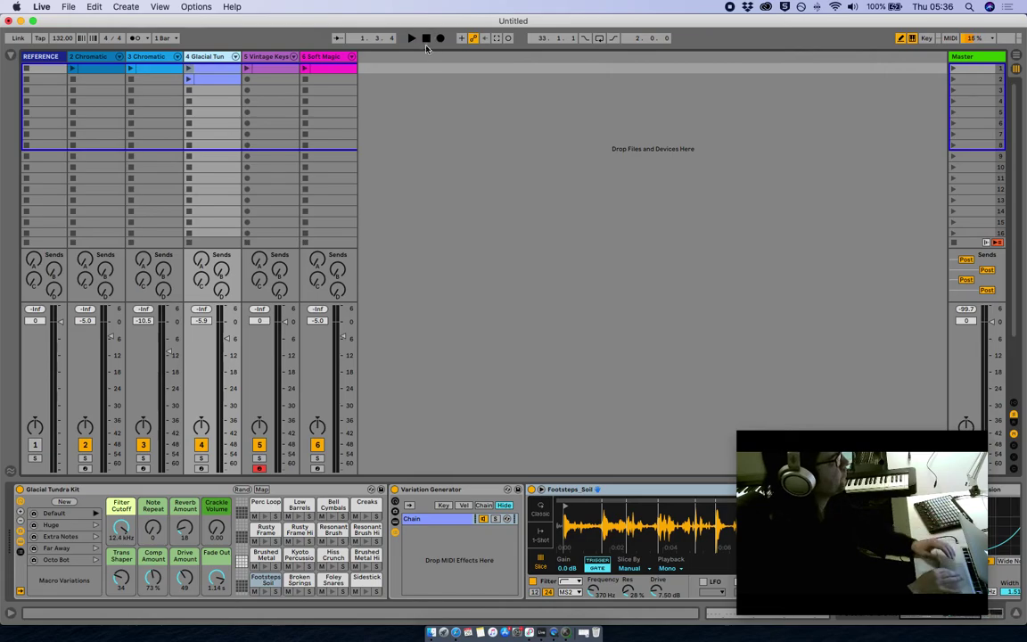
key("space")
left_click(440, 39)
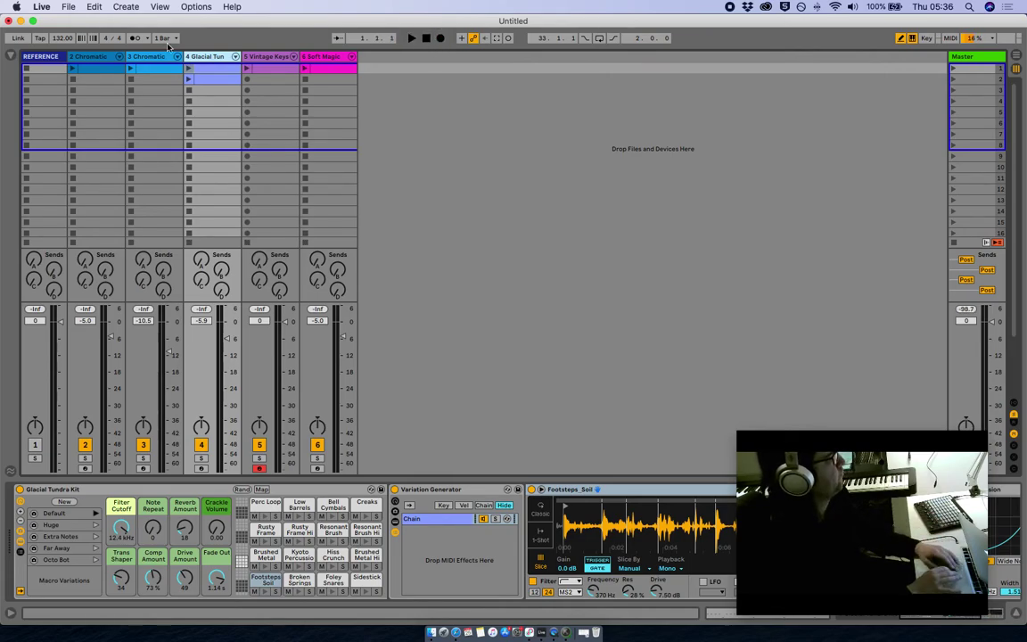
- Examine the metronome's count-in, sound and rhythm options with the metronome switched on
left_click(135, 39)
left_click(147, 39)
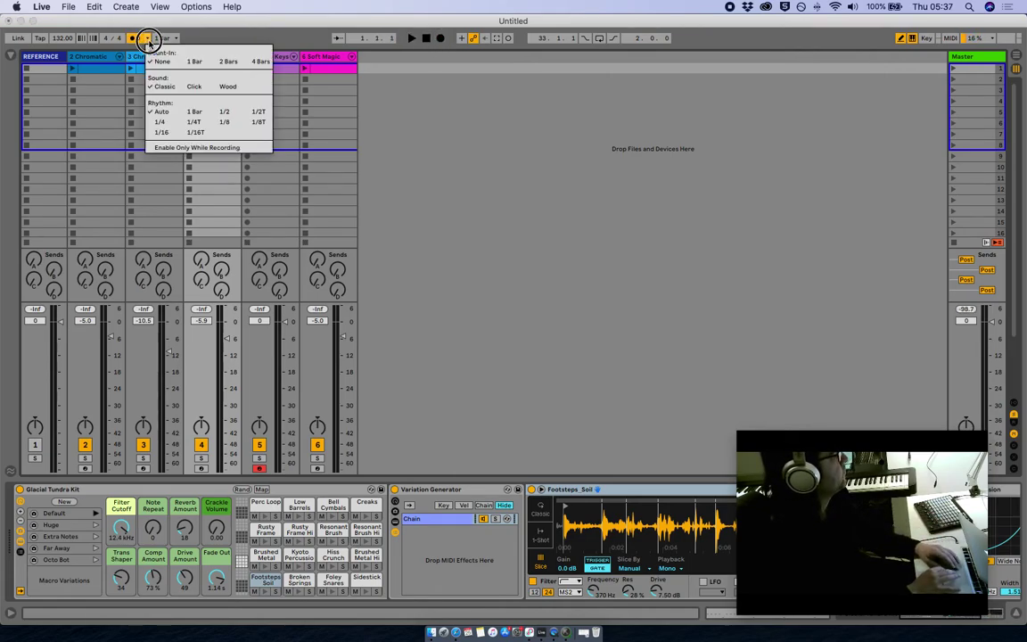
left_click(146, 39)
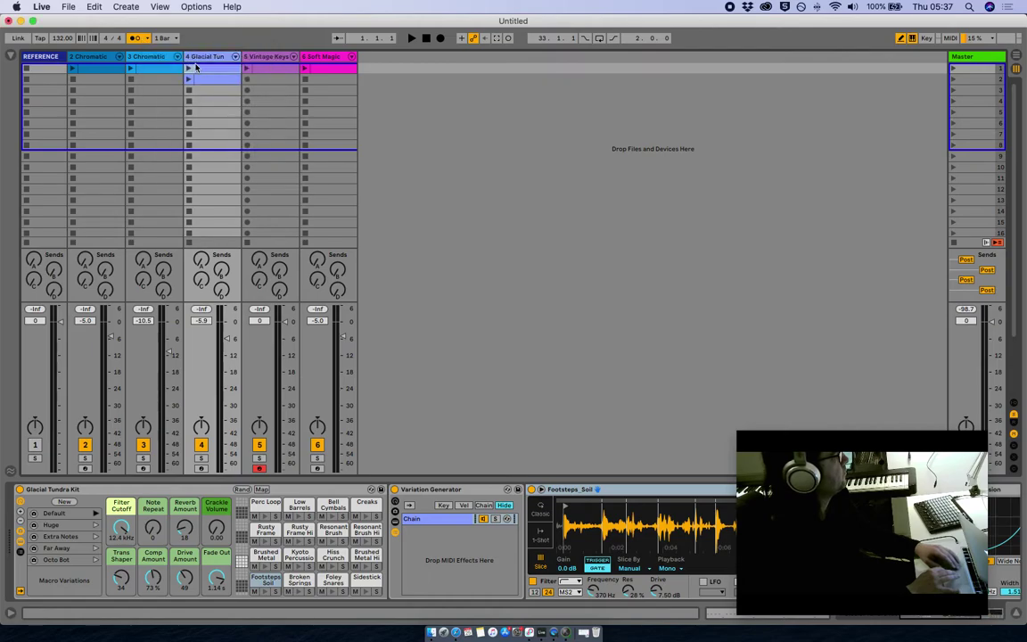
left_click(148, 39)
left_click(195, 62)
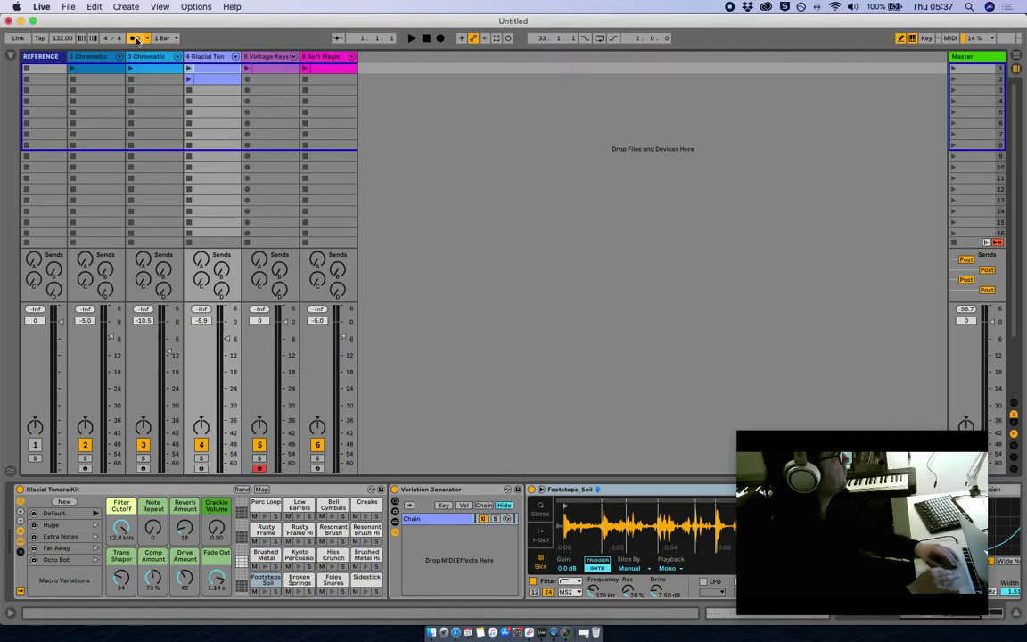
- Start an arrangement recording with the Chromatic clip on track 2 playing, and select its Chromatic Voice Ave rack for macro control
left_click(440, 38)
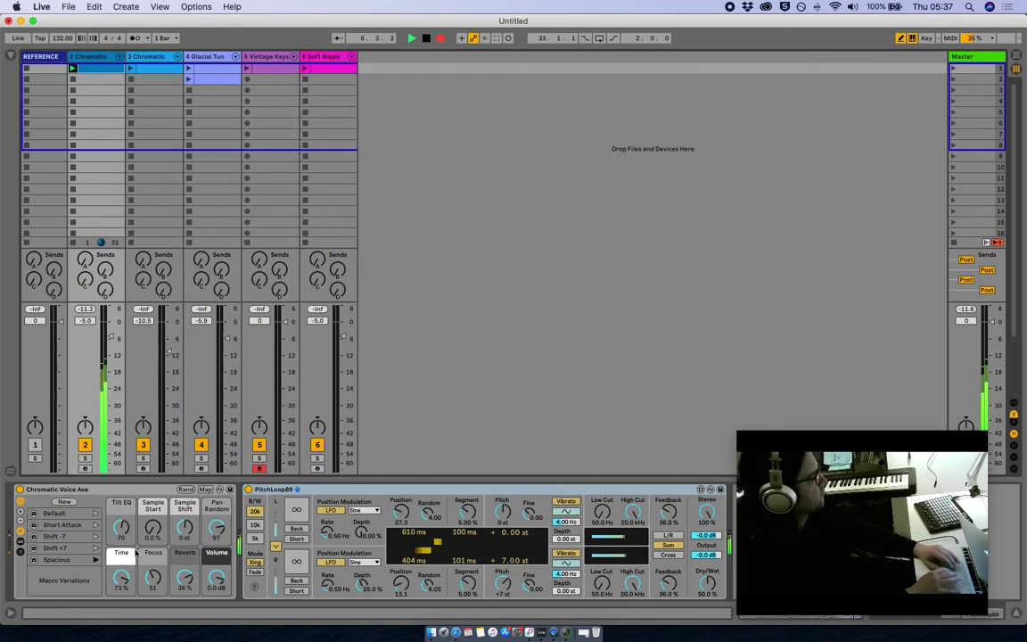
left_click(126, 489)
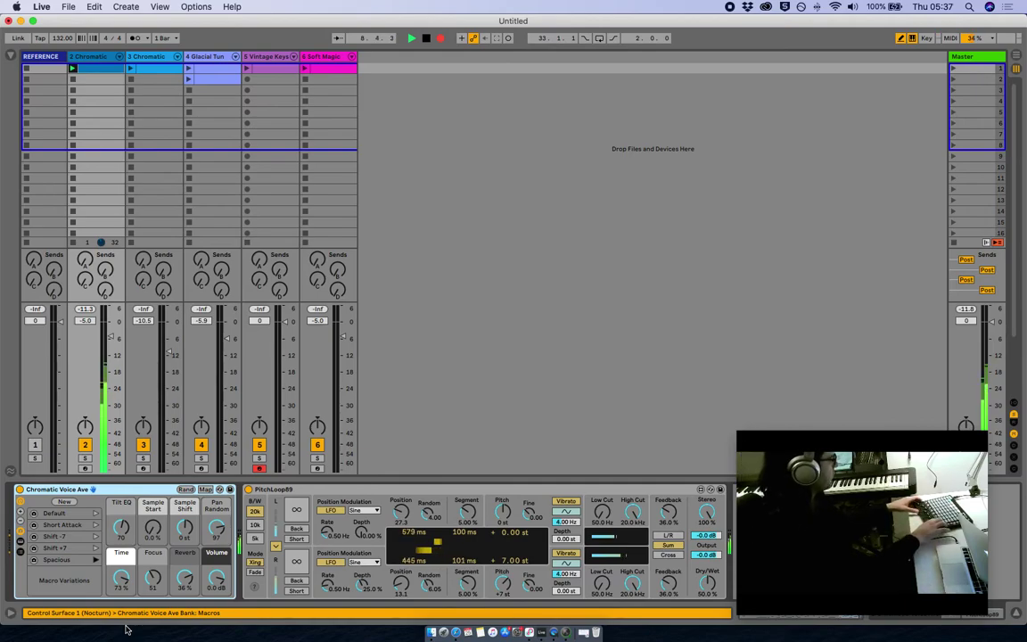
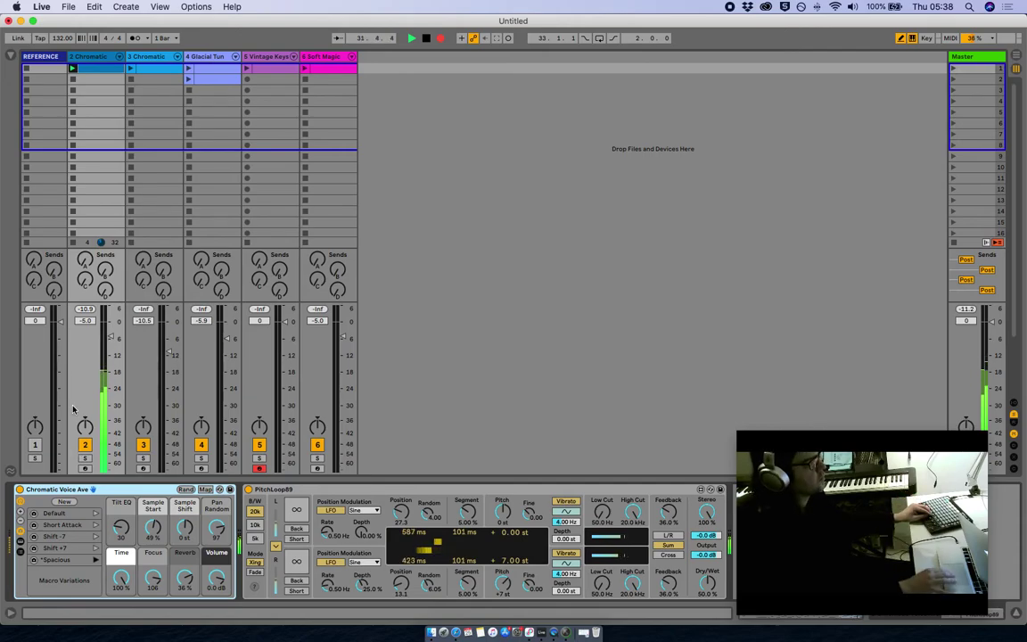
- Launch and relaunch the Chromatic clip on track 3 while recording, turn the metronome on, and select that track
left_click(133, 69)
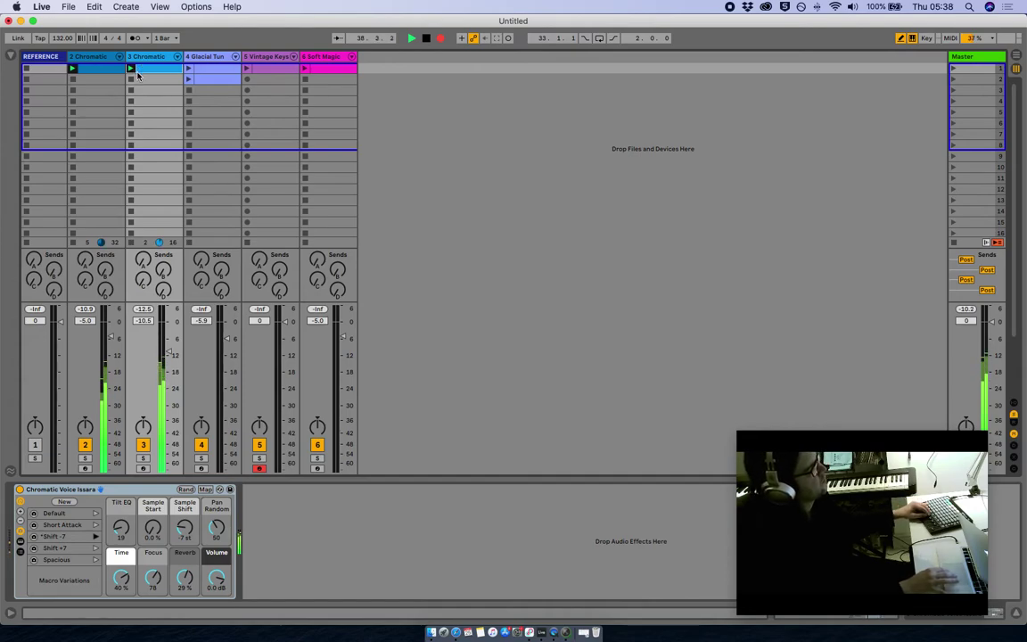
left_click(131, 81)
left_click(132, 69)
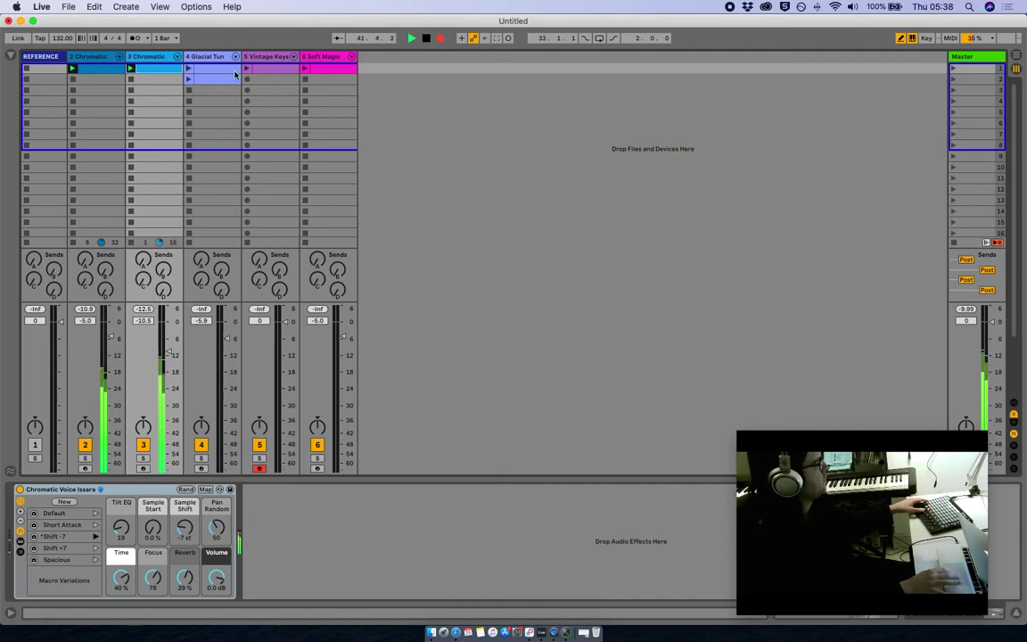
left_click(134, 37)
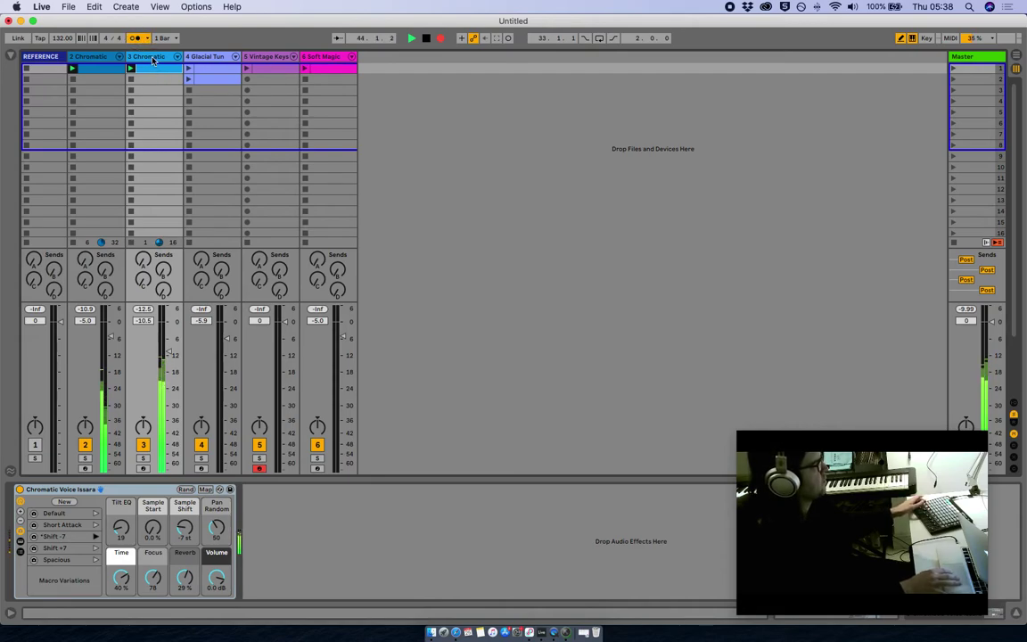
left_click(153, 60)
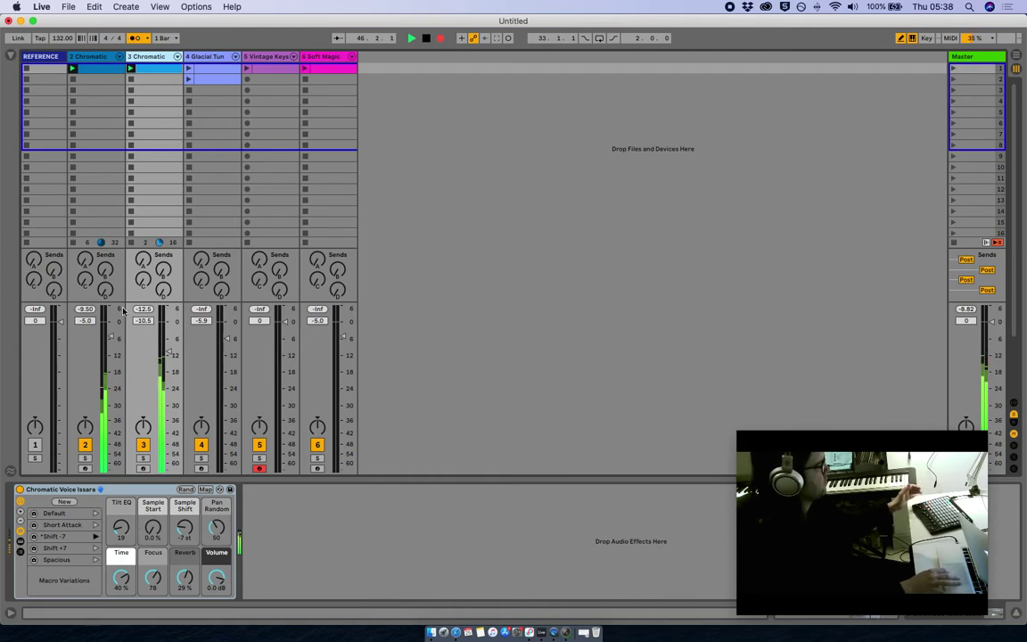
- On track 2's Chromatic Voice Ave rack, reset the Time macro to 0 % and recall the Spacious variation
left_click(89, 56)
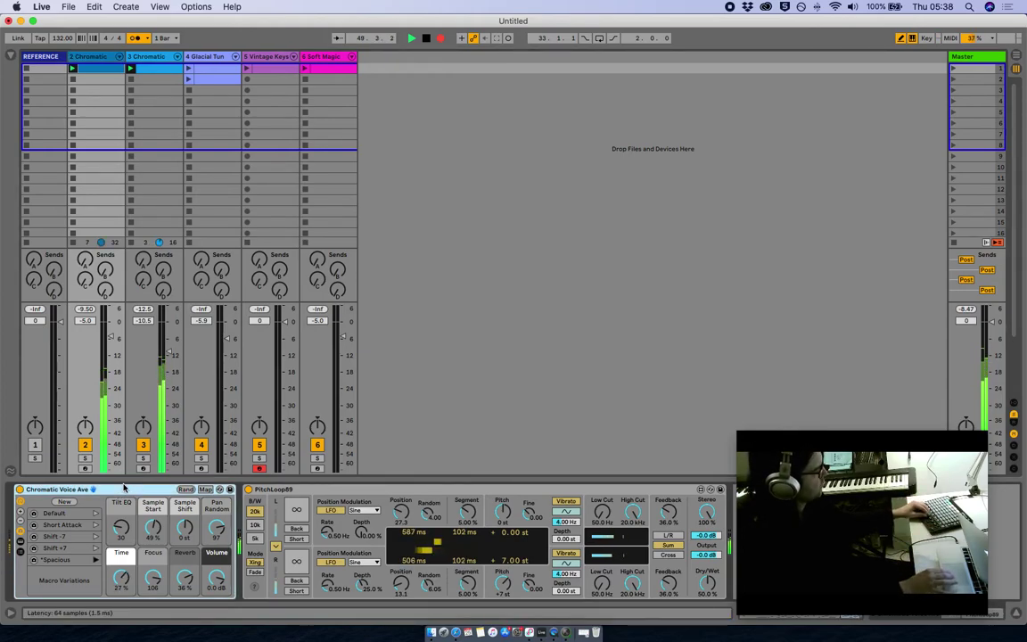
left_click_drag(150, 575, 150, 586)
double_click(124, 578)
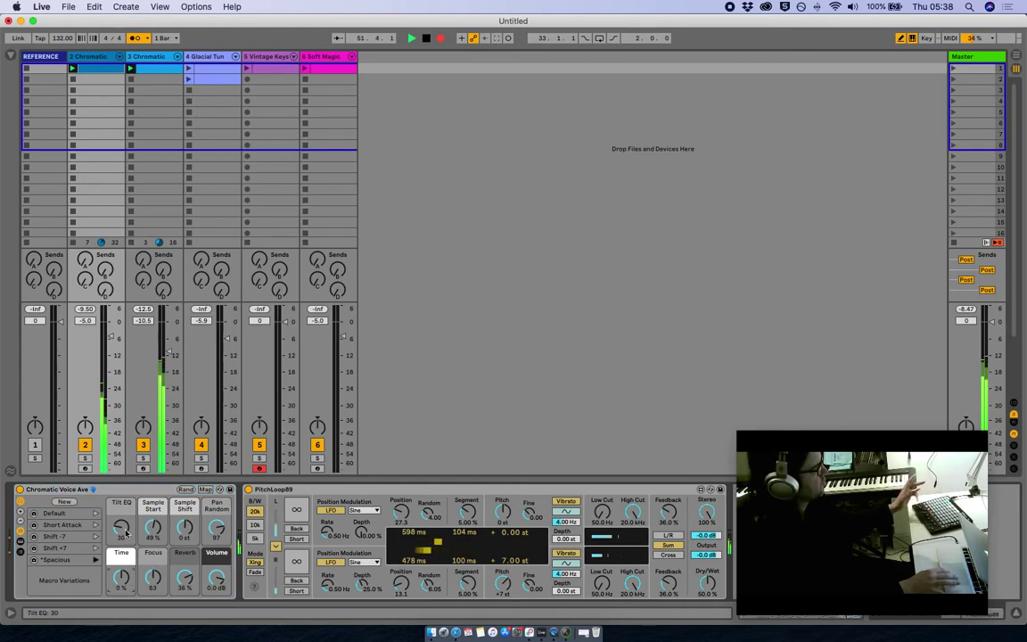
left_click(95, 561)
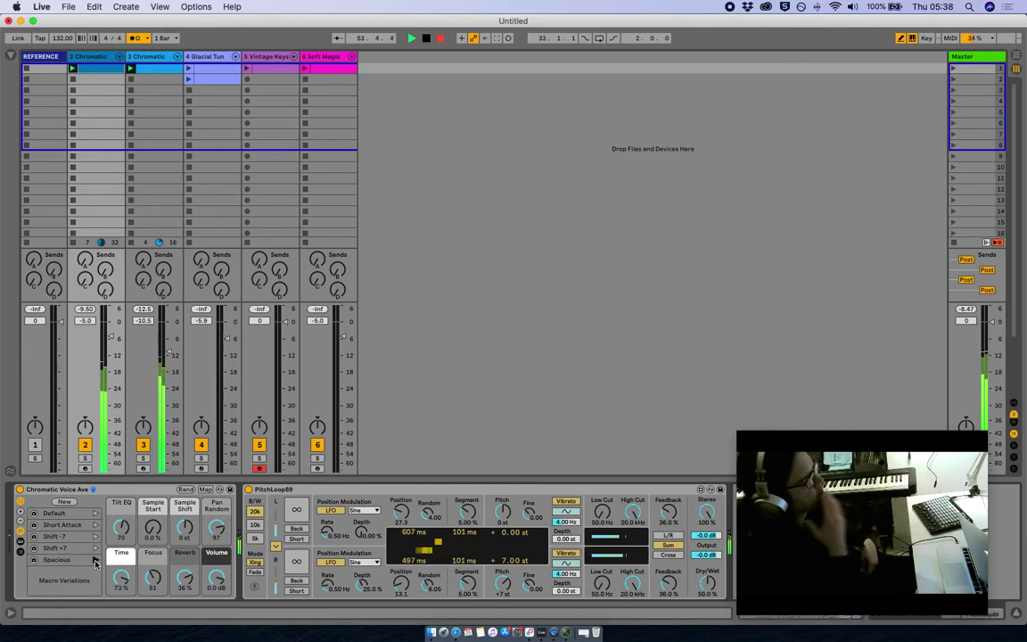
- Launch the first Glacial Tundra clip on track 4 and turn the metronome off
left_click(188, 71)
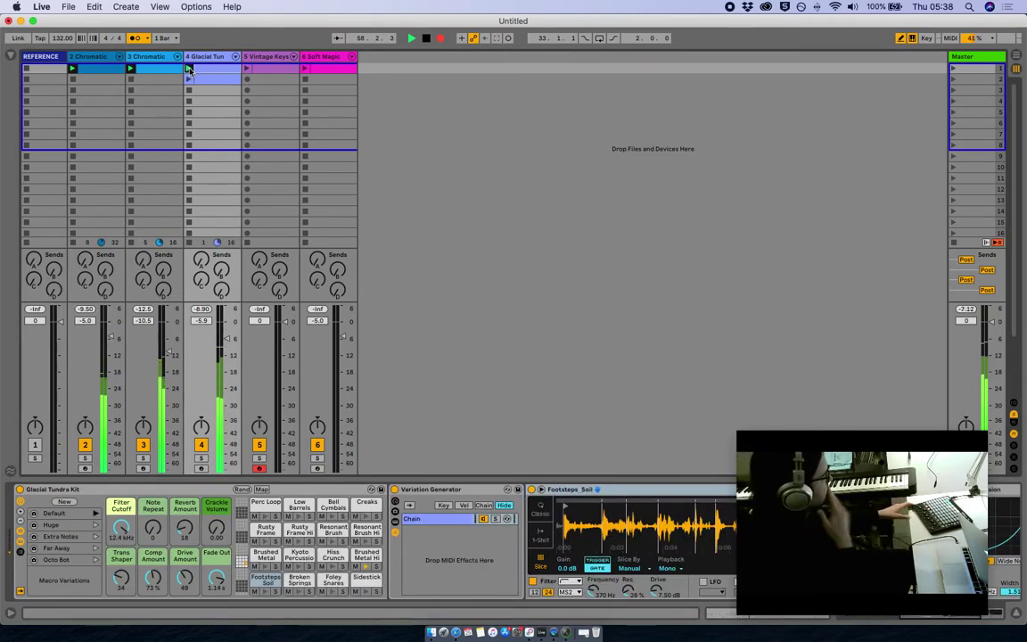
left_click(136, 38)
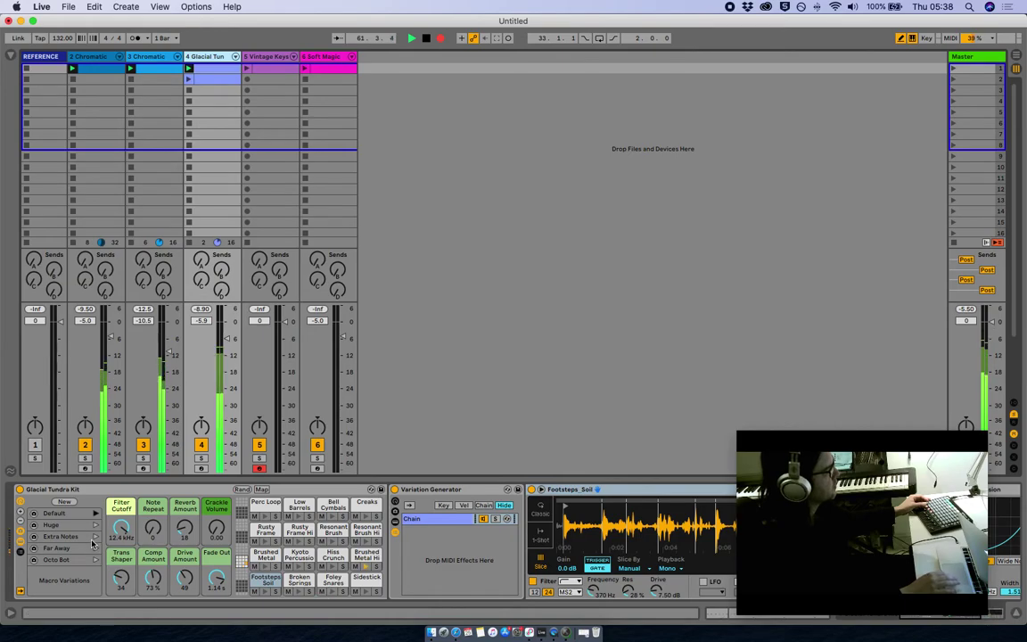
- Recall the Extra Notes and Octo Bot macro variations on the Glacial Tundra Kit, and try out track 4's send A
left_click(155, 488)
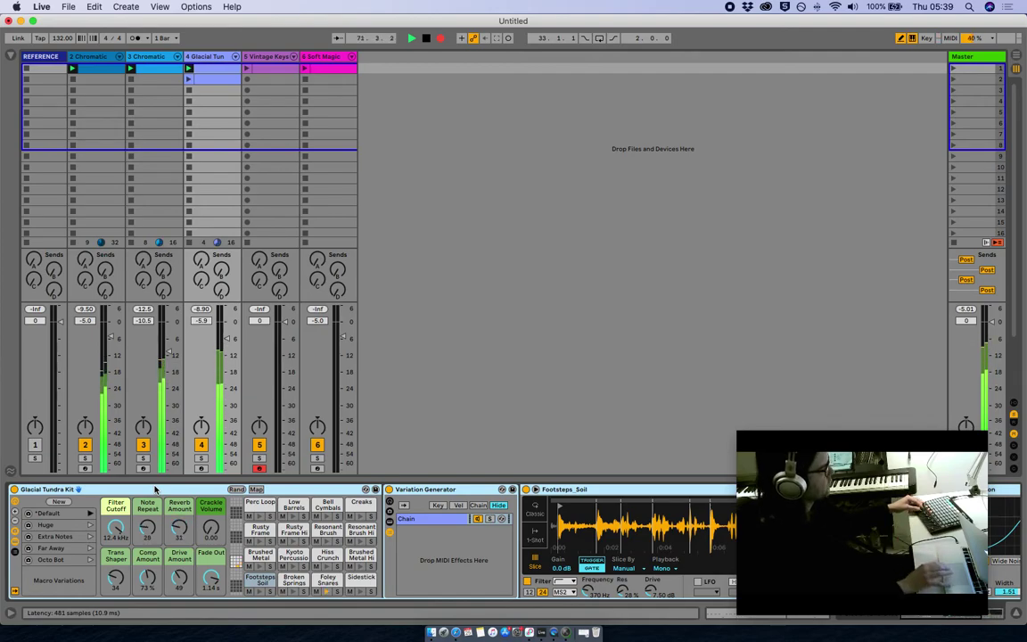
left_click(90, 537)
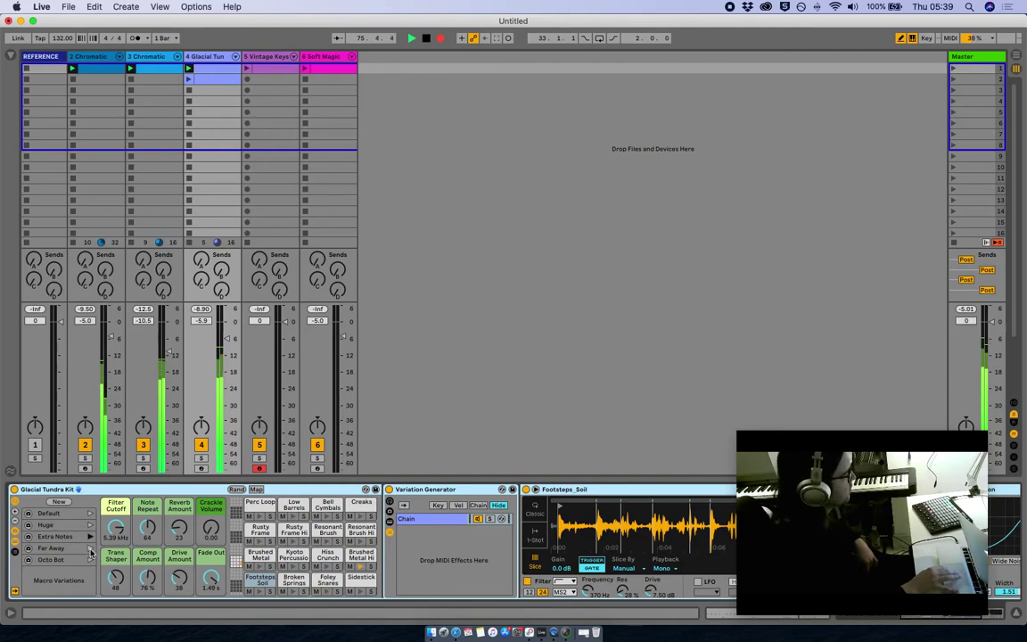
left_click(90, 560)
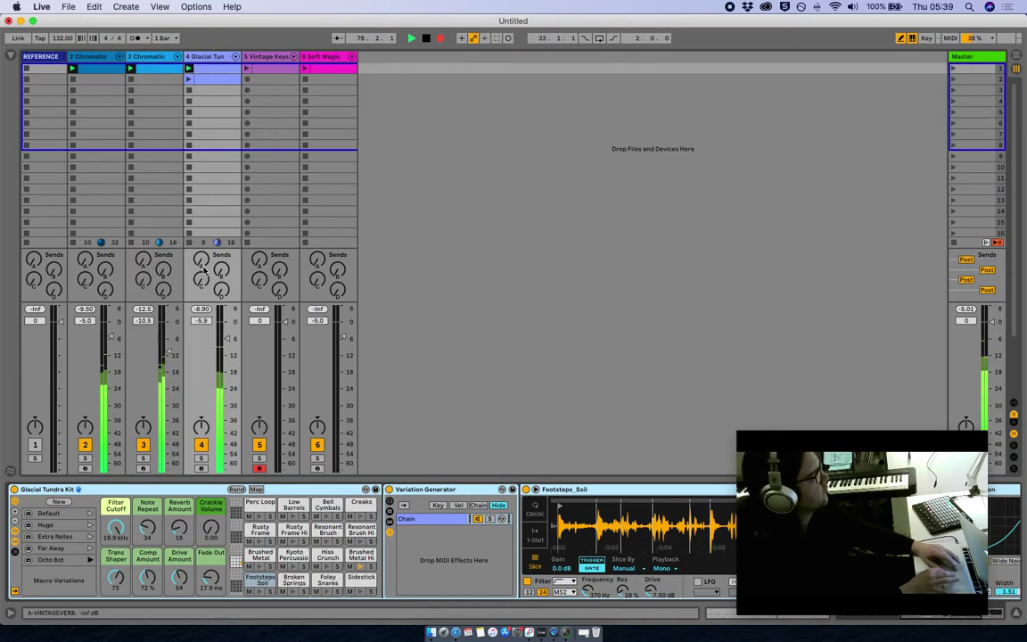
left_click_drag(202, 263, 202, 161)
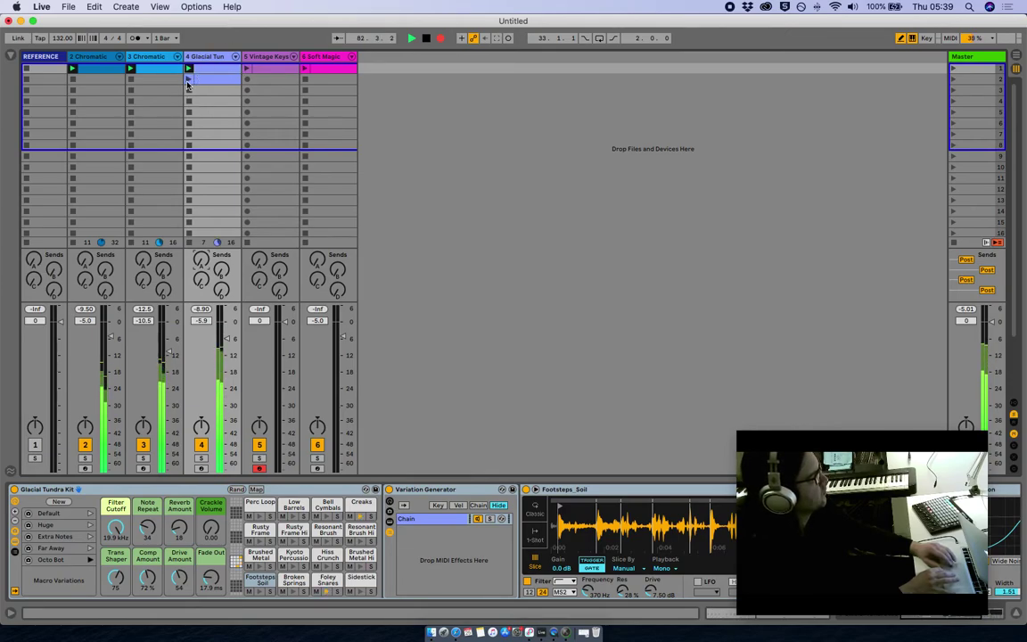
- Launch the second Glacial Tundra clip on track 4 and the Soft Magic clip on track 6
left_click(188, 79)
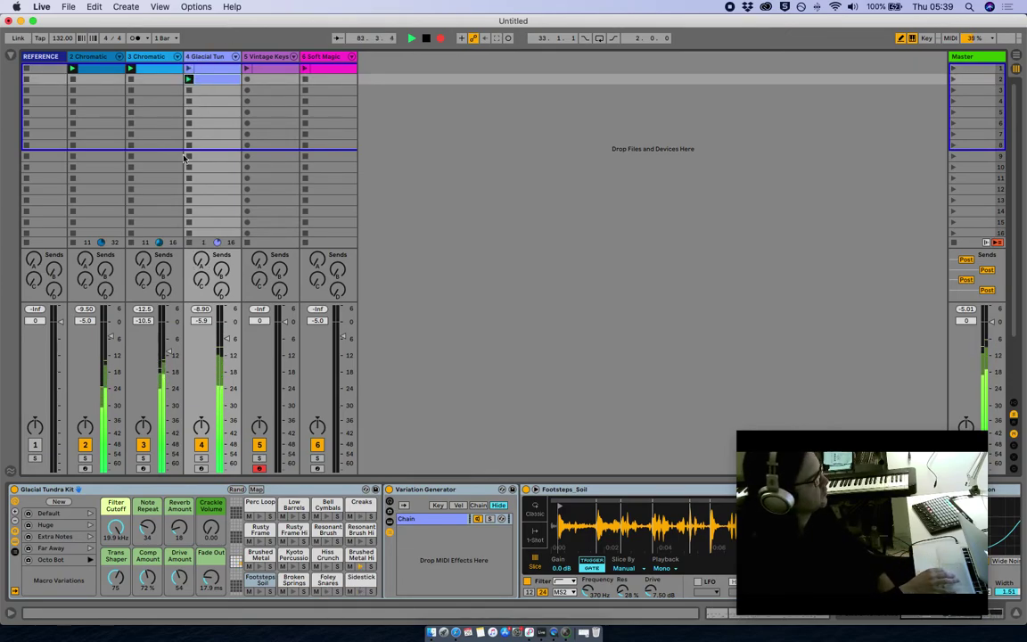
left_click(305, 68)
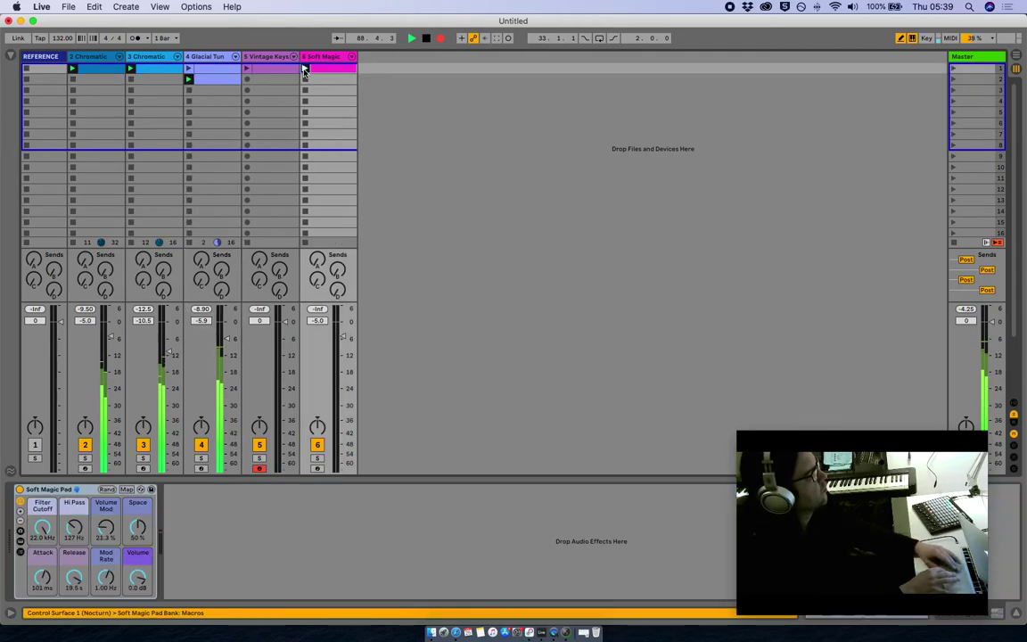
- Recall the Short Attack macro variation on track 3's Chromatic Voice Issara rack
left_click(131, 66)
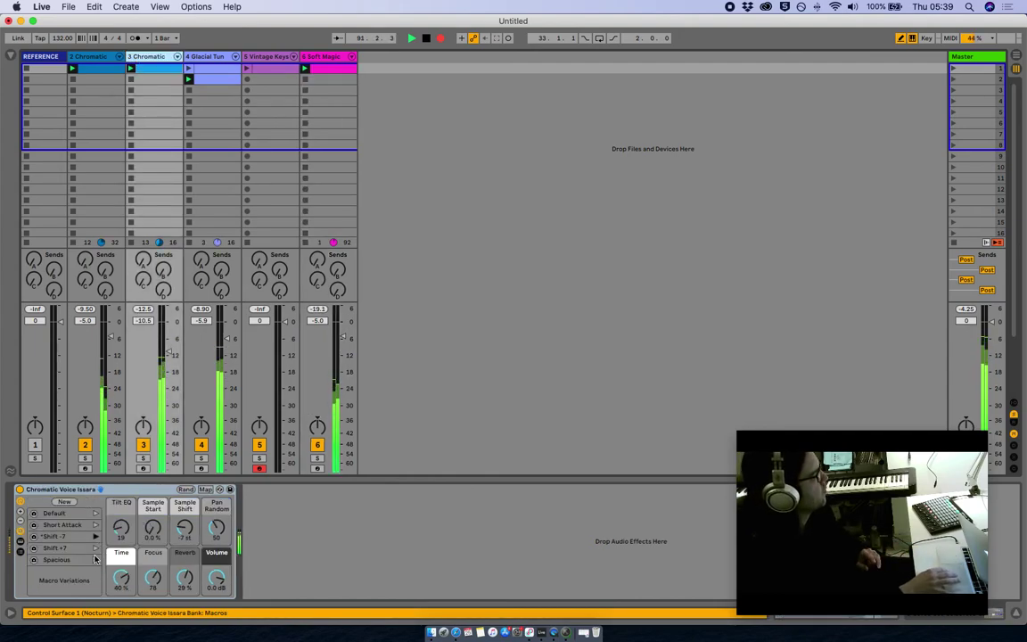
left_click(94, 526)
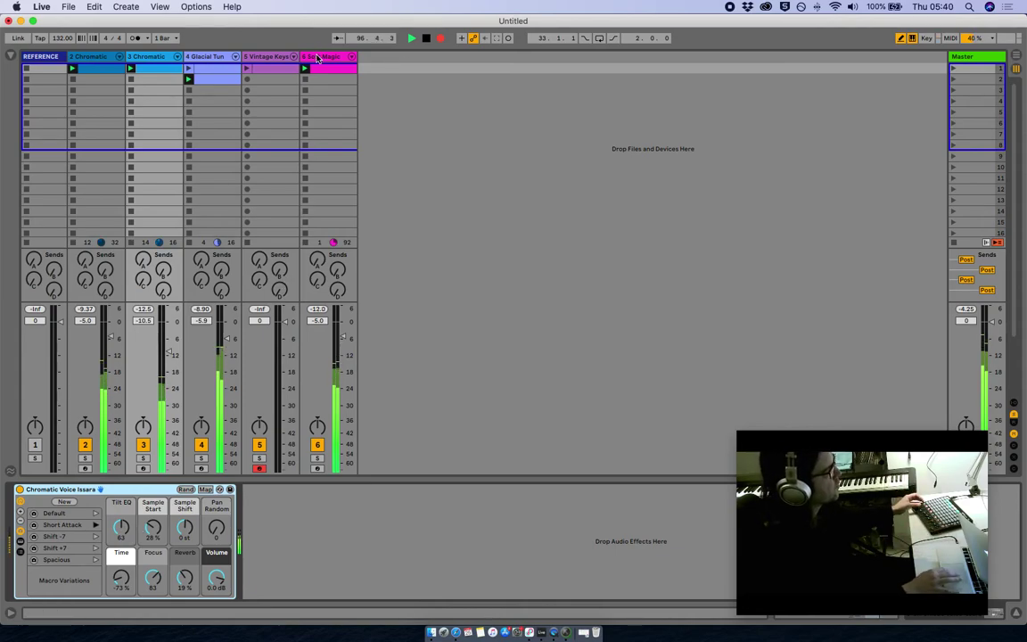
- Select track 2 and its Chromatic Voice Ave rack for macro control while recording continues
left_click(116, 421)
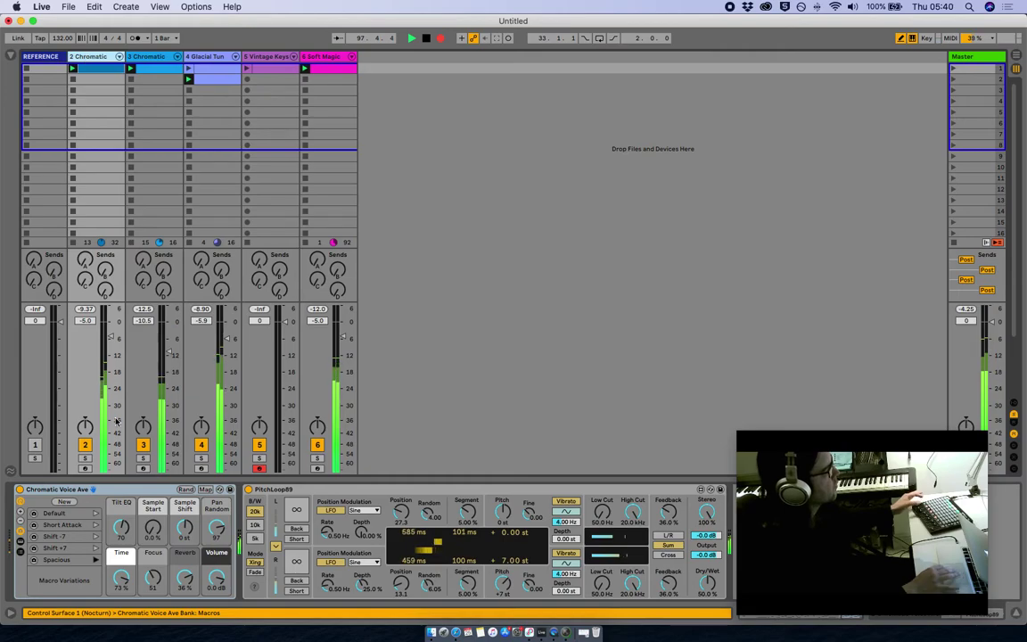
left_click(126, 493)
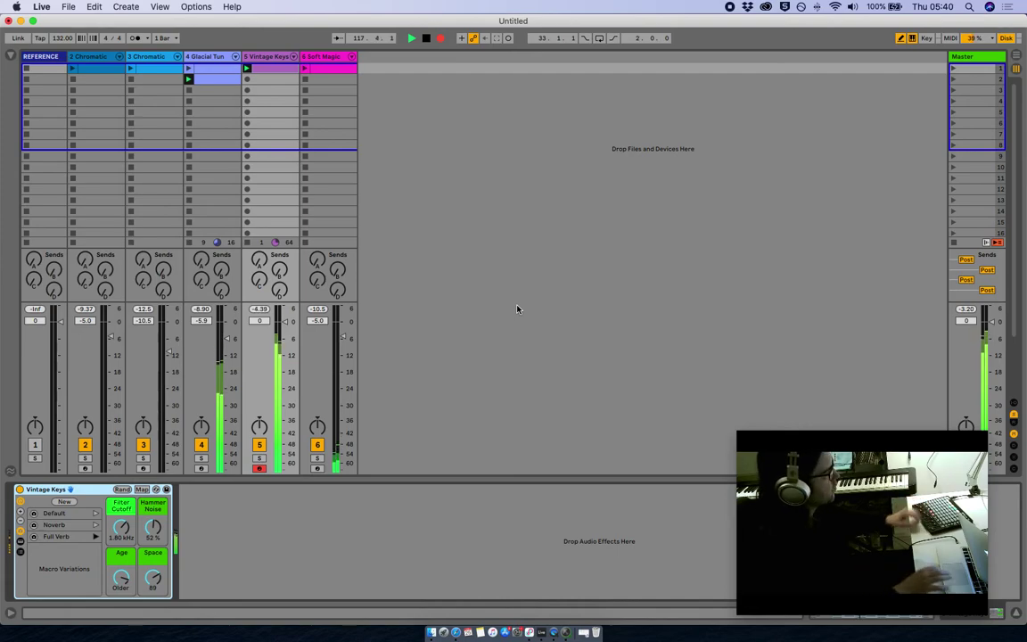
key("XF86AudioRaiseVolume")
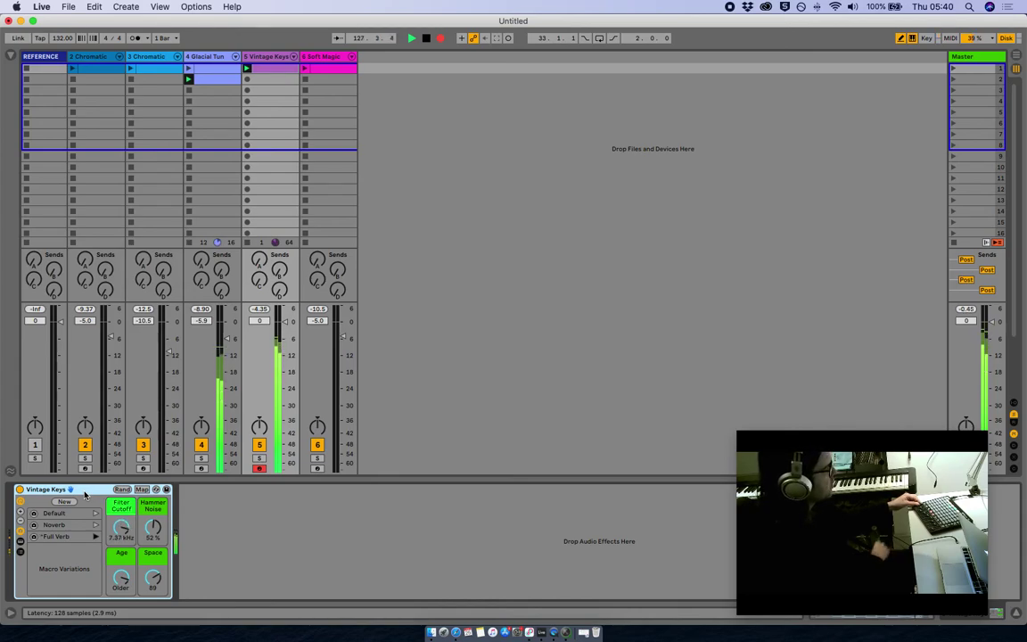
- Launch the Chromatic clip on track 3 and set that track's volume to -8.3 dB
left_click(129, 69)
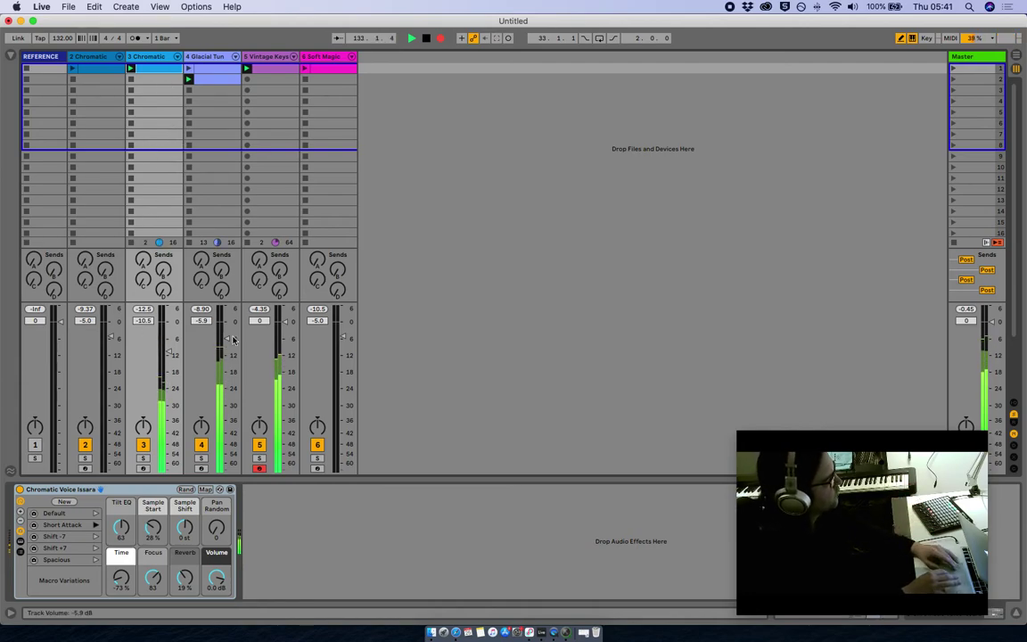
left_click_drag(169, 351, 168, 346)
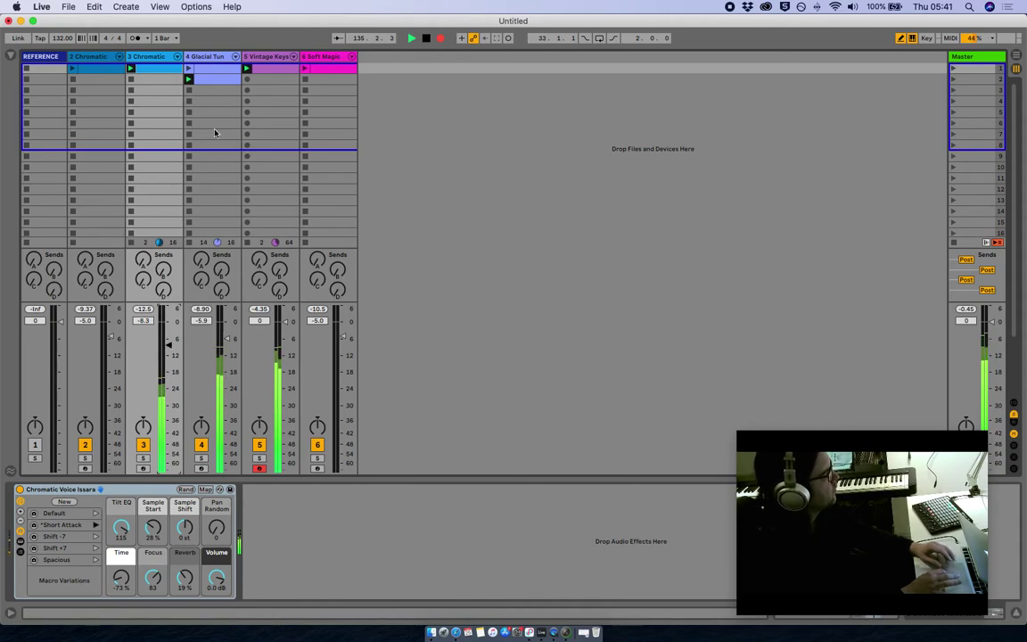
- Duplicate track 4's second clip into the slot below and add Rusty Frame hits at 1.3, 2.2, 2.4.2, 3.2, 3.4 and 4.3
left_click(207, 90)
double_click(207, 93)
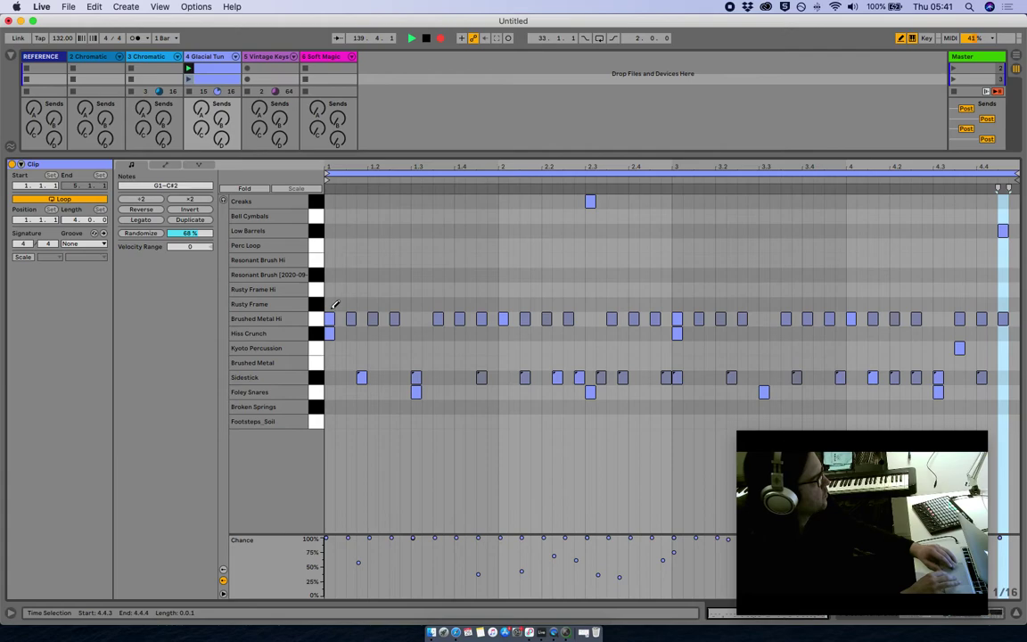
left_click(417, 304)
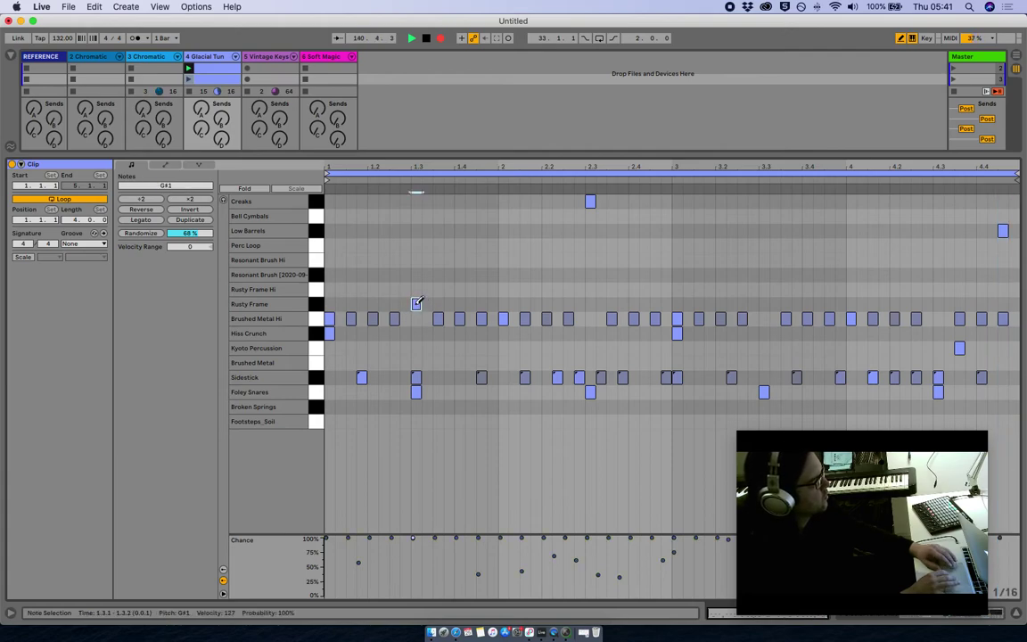
left_click(547, 304)
left_click(645, 304)
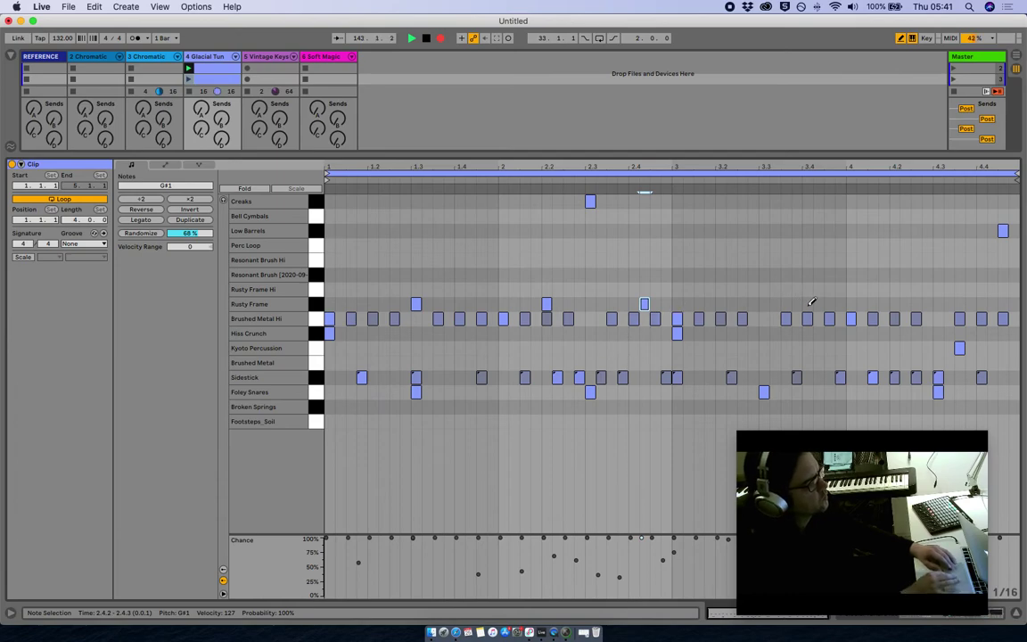
left_click(808, 304)
left_click(722, 305)
left_click(942, 303)
- Launch the third Glacial Tundra clip on track 4 and add a Resonant Brush Hi hit at 1.2.3 to it
key("shift+Tab")
left_click(188, 80)
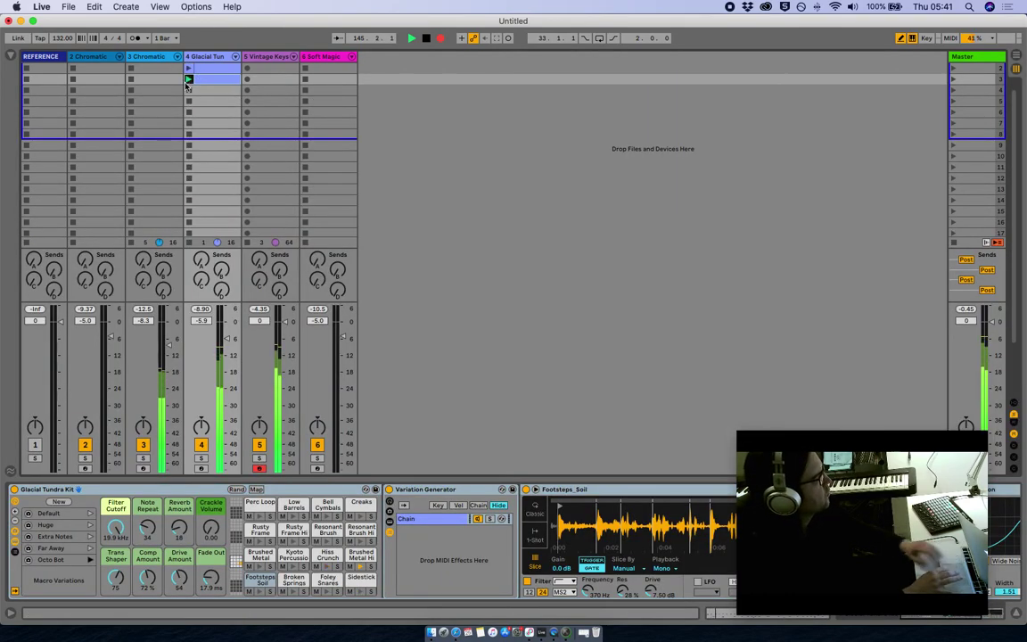
left_click(214, 80)
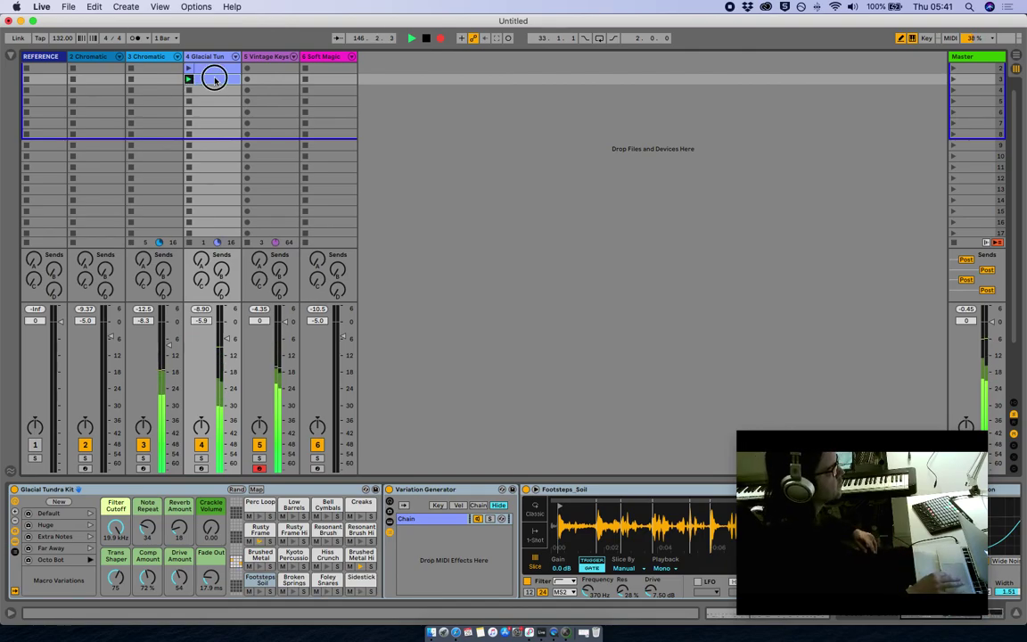
key("shift+Tab")
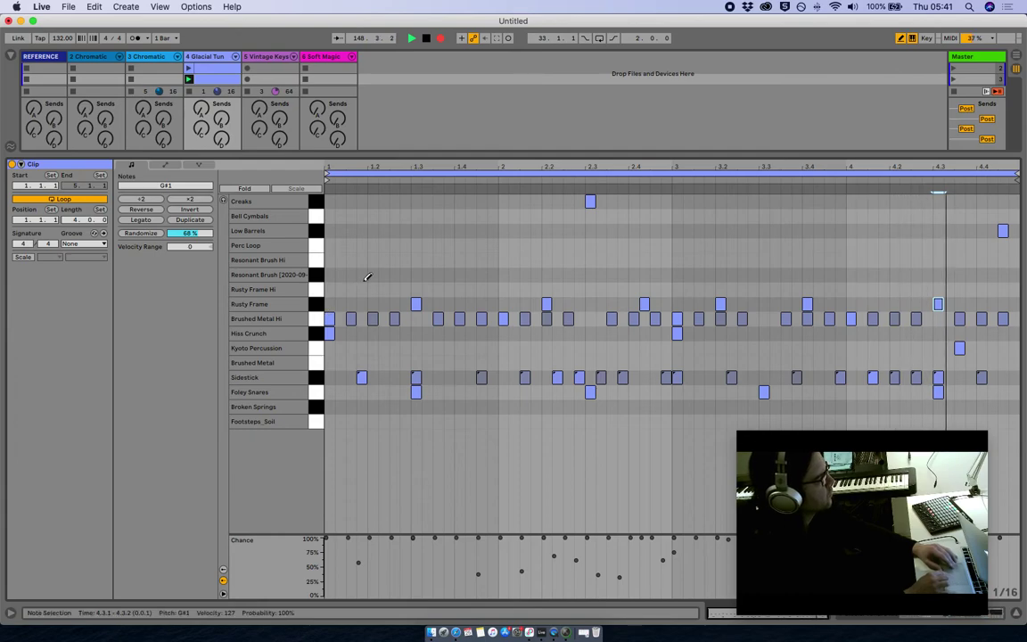
left_click(395, 260)
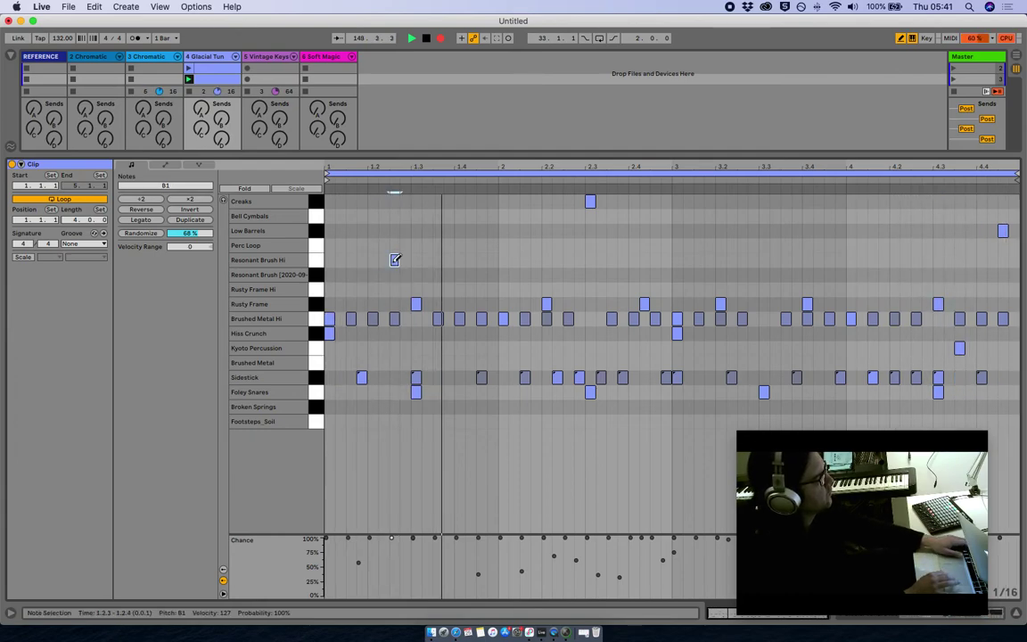
key("shift+Tab")
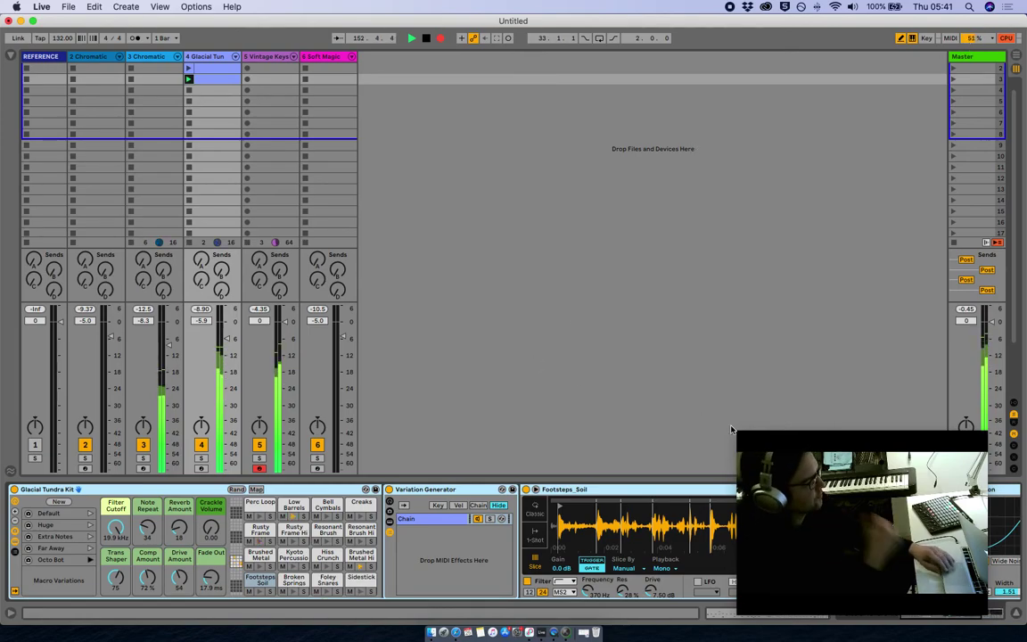
- Close the Quick Camera window and make the Live window full screen
left_click(787, 436)
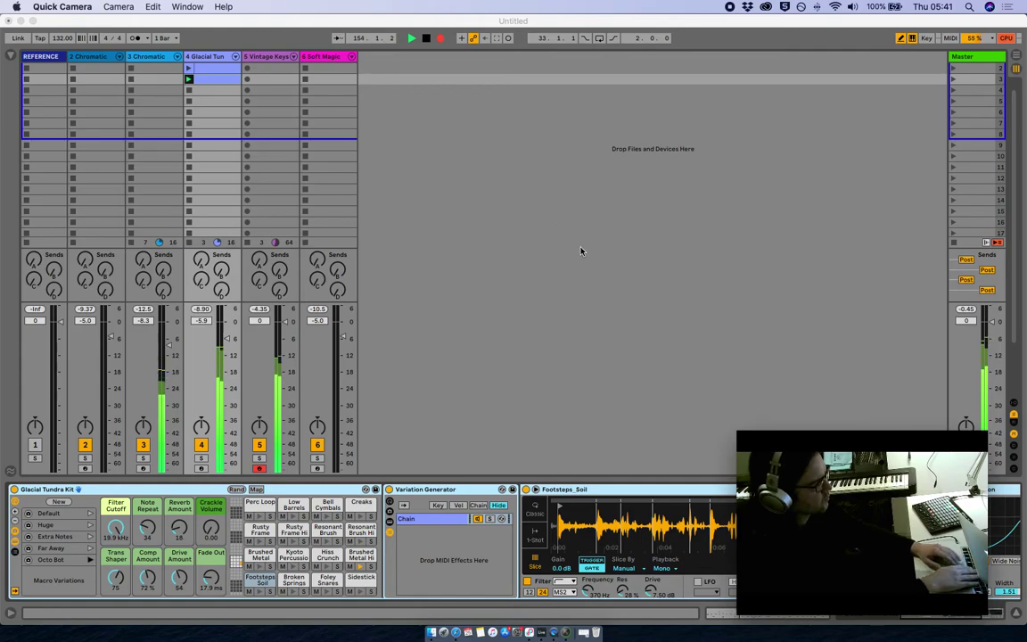
mouse_move(774, 441)
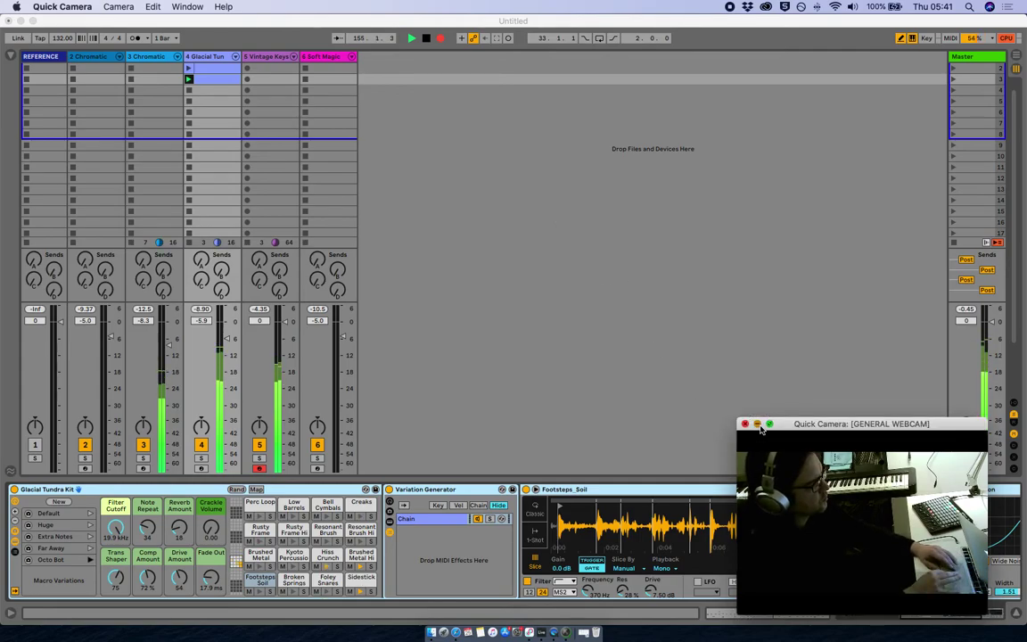
key("super+w")
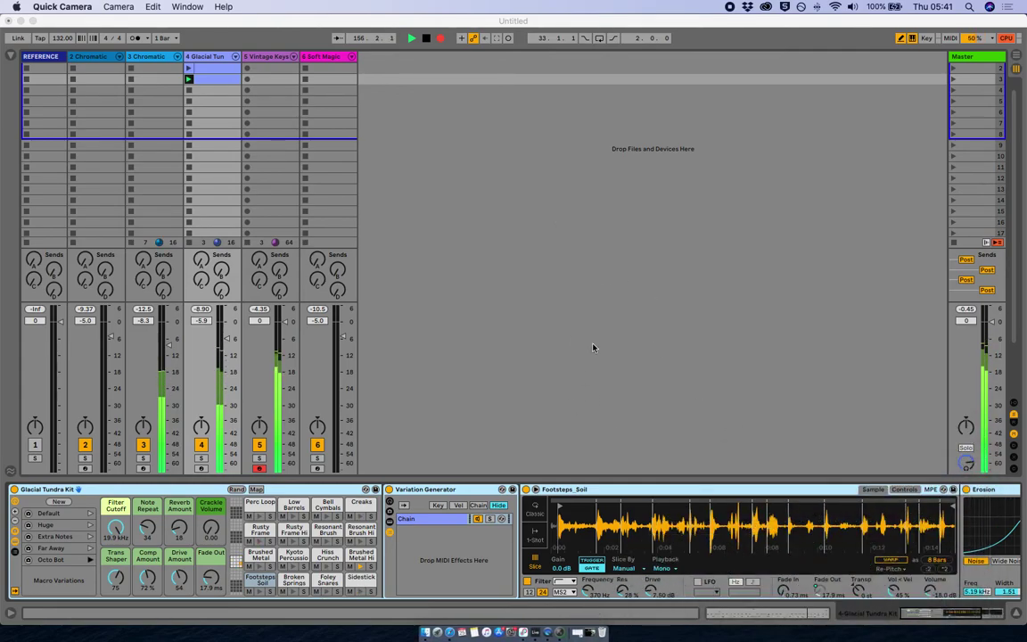
left_click(282, 19)
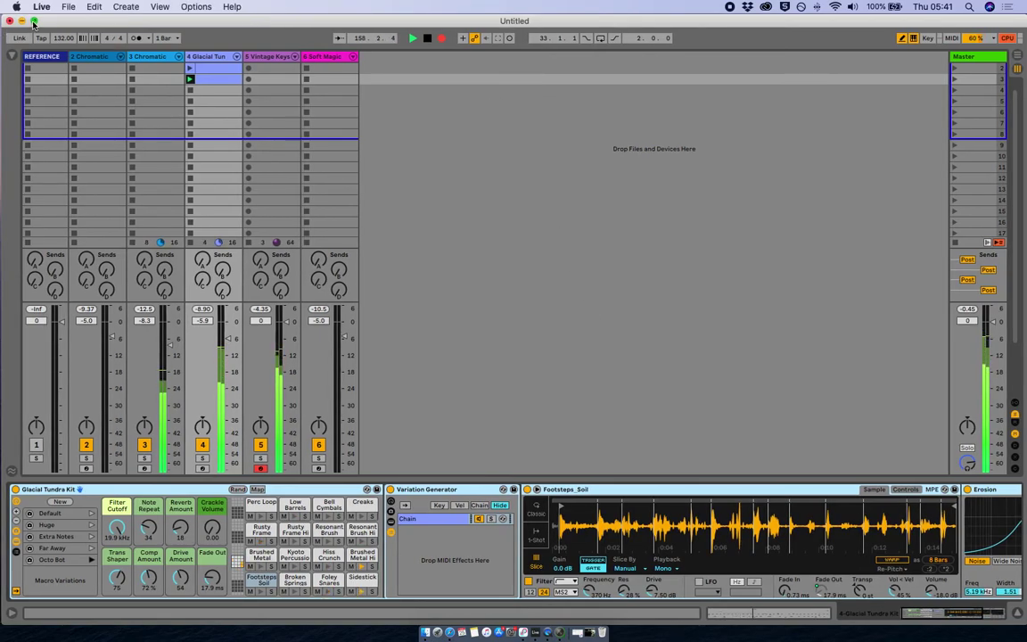
left_click(33, 22)
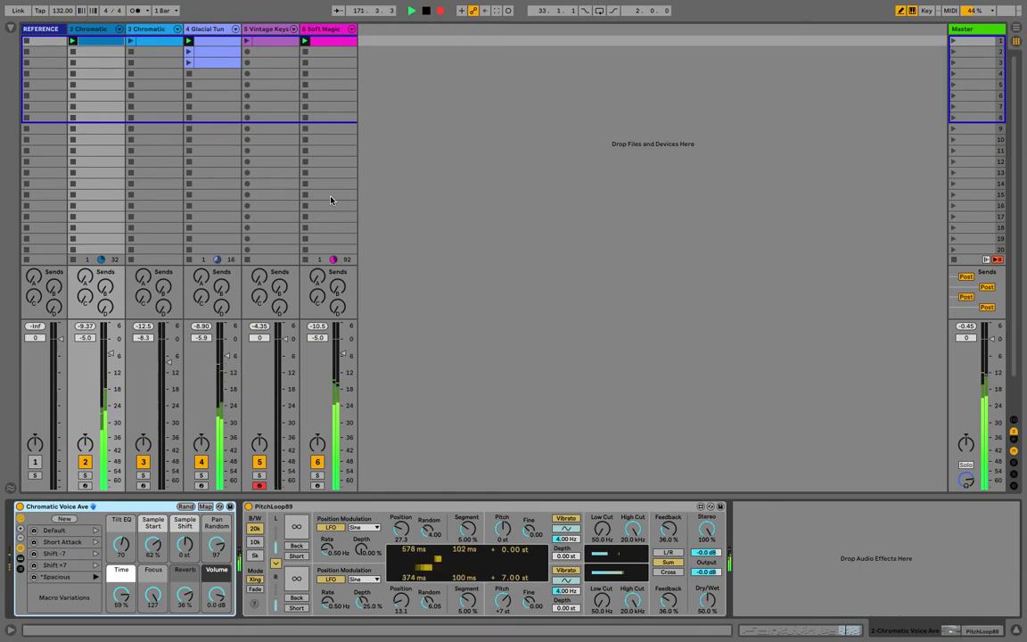
- On track 4's Glacial Tundra Kit, recall the Far Away and Huge macro variations
left_click(187, 29)
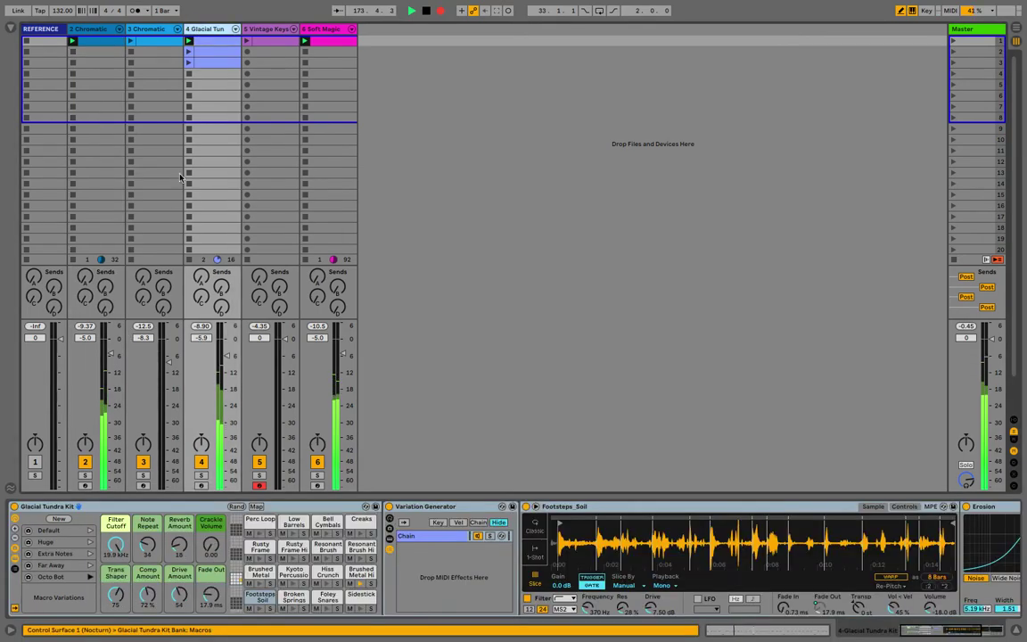
left_click(90, 565)
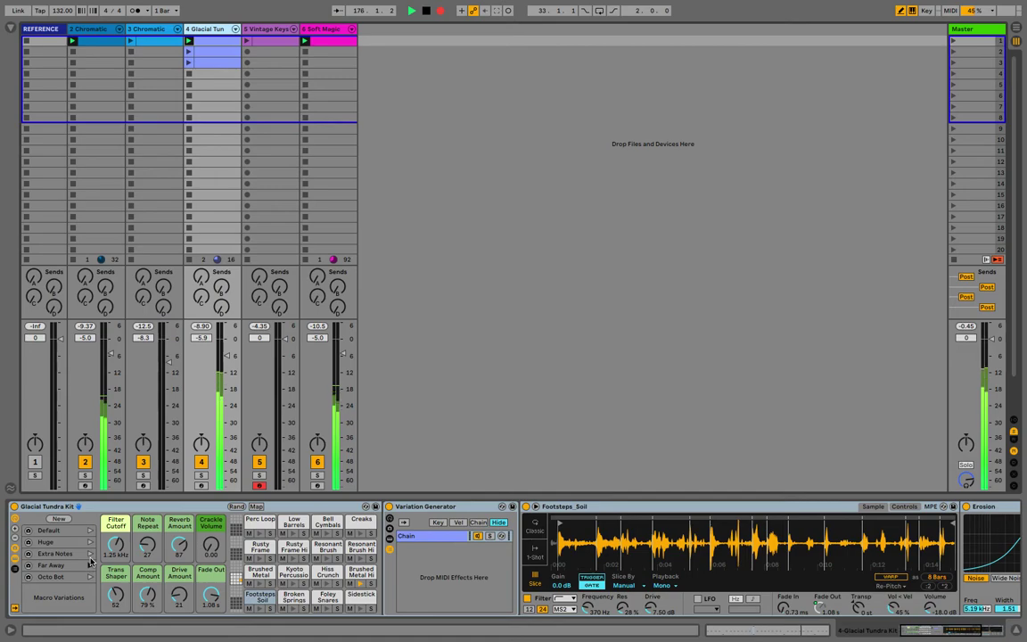
left_click(89, 543)
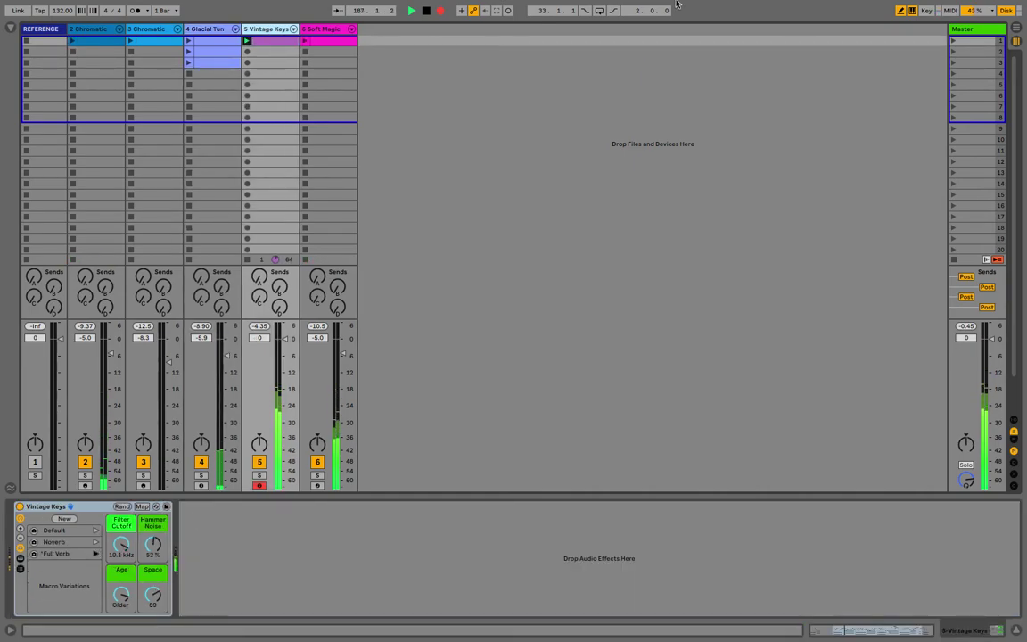
- Switch to the Arrangement View and show the full length of the recorded performance
key("Tab")
double_click(597, 50)
left_click(10, 29)
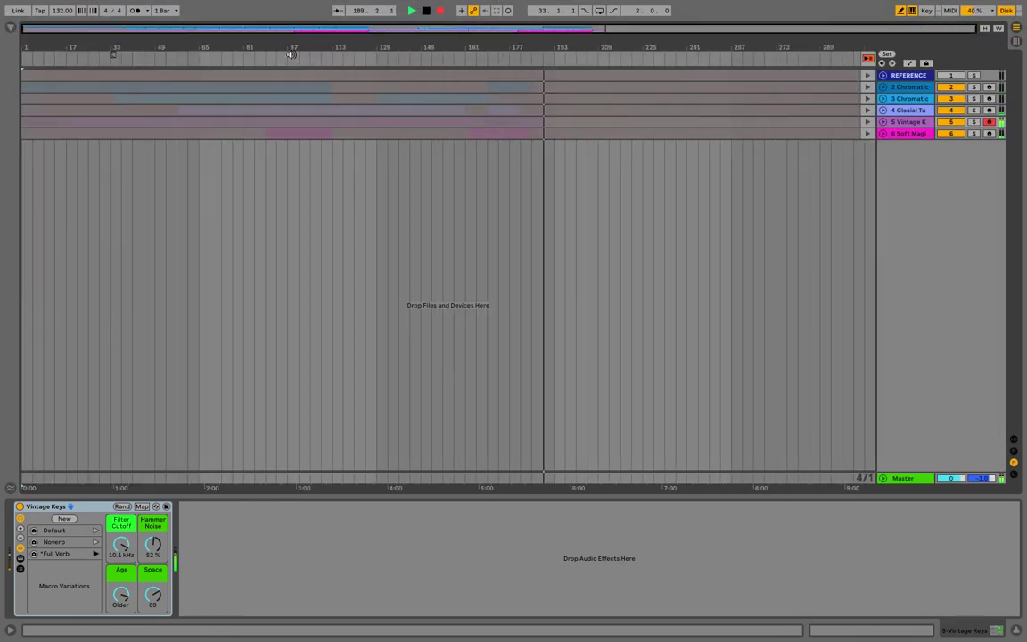
- In the Session View, recall the Noverb and Full Verb macro variations of track 5's Vintage Keys, then stop the recording
key("Tab")
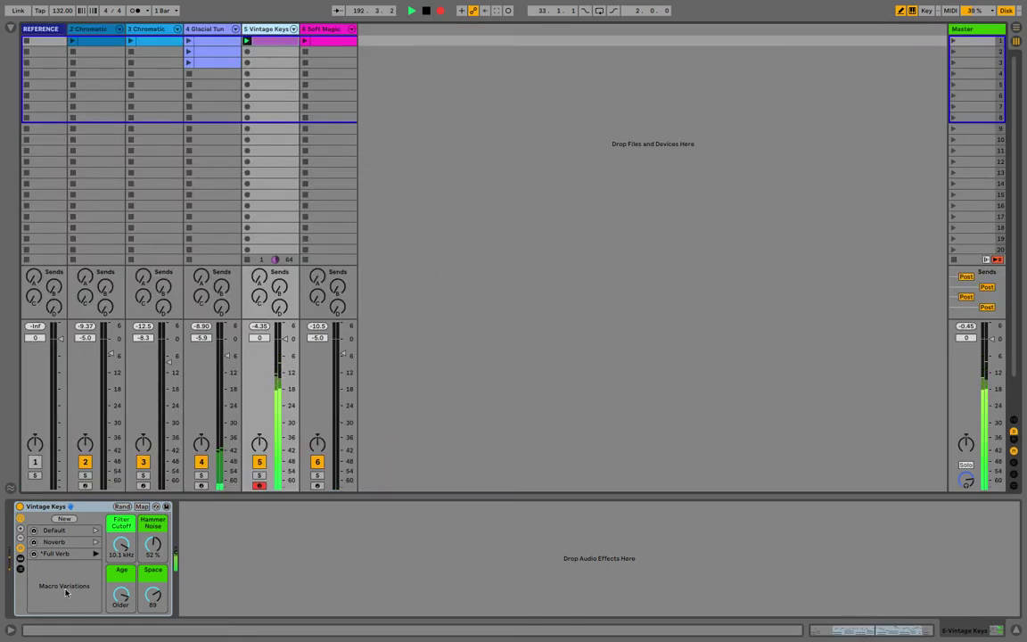
left_click(95, 541)
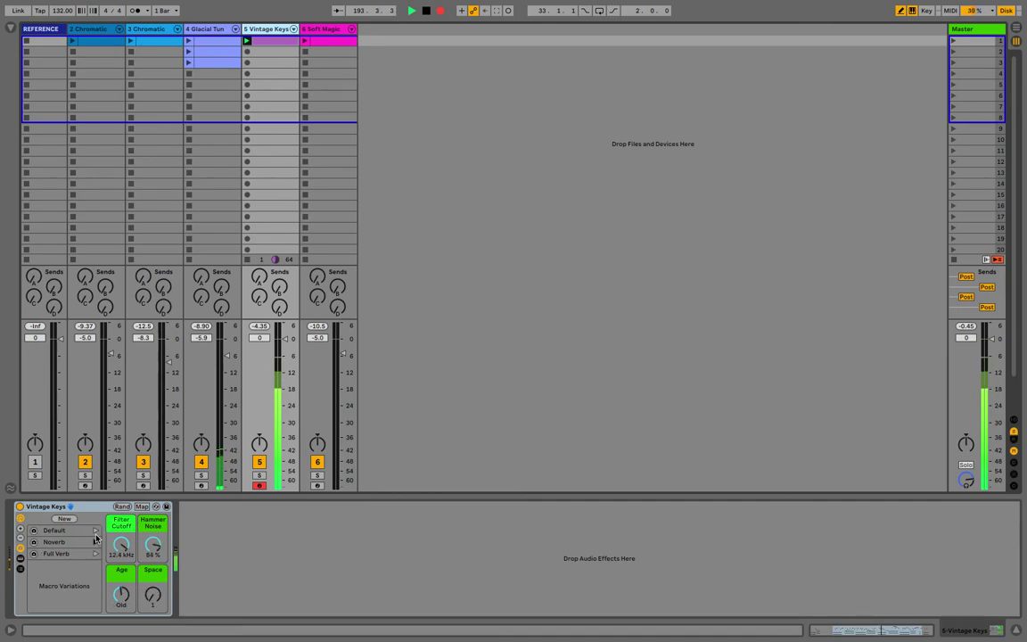
left_click(96, 552)
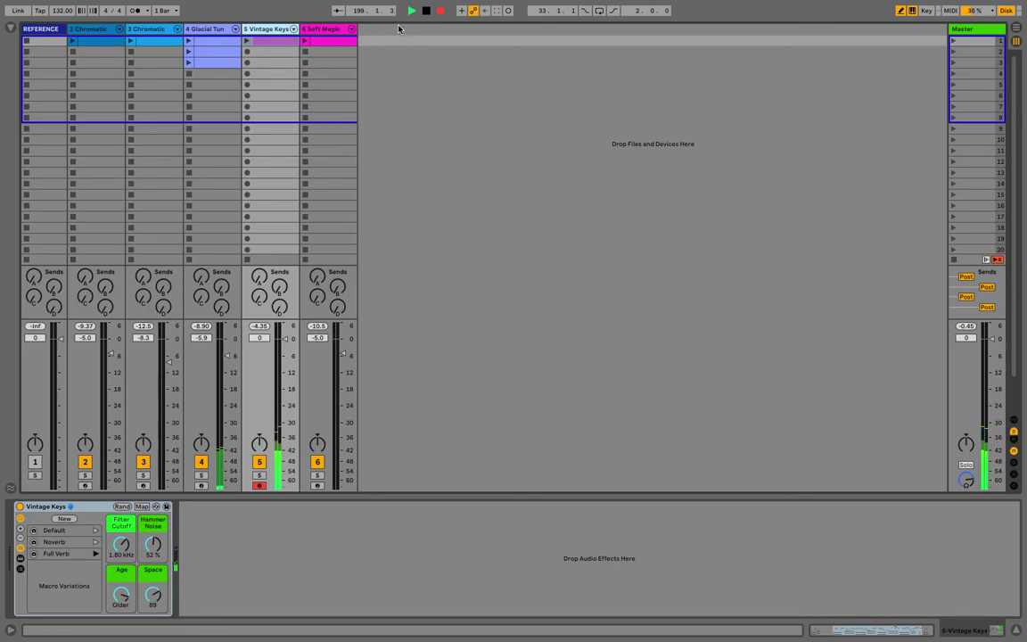
left_click(425, 11)
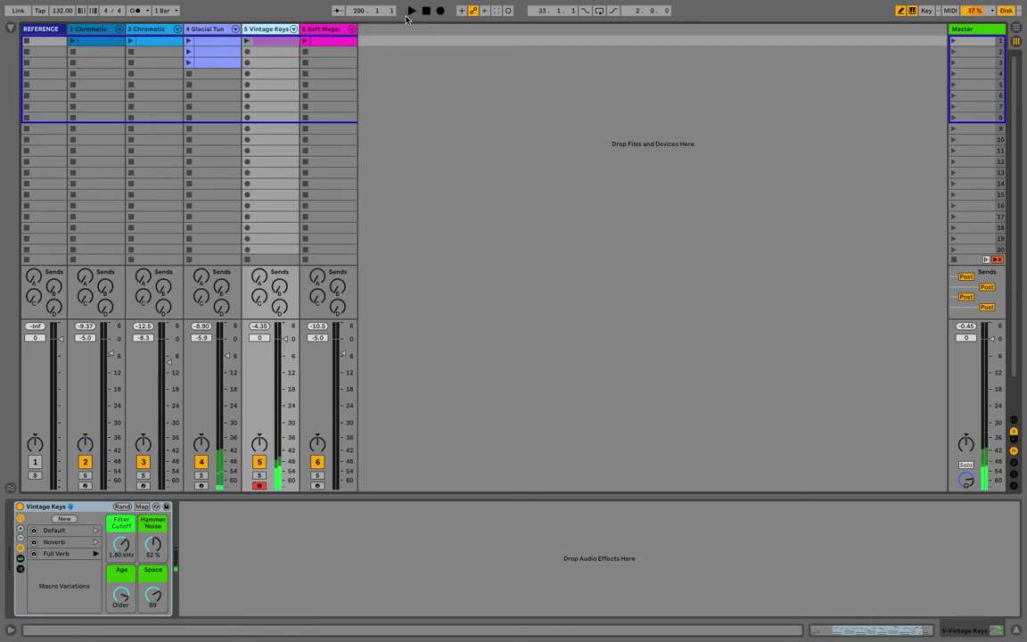
- Save the Live Set as "210225_Chromatone 132" in the 1. Splurge folder
mouse_move(144, 3)
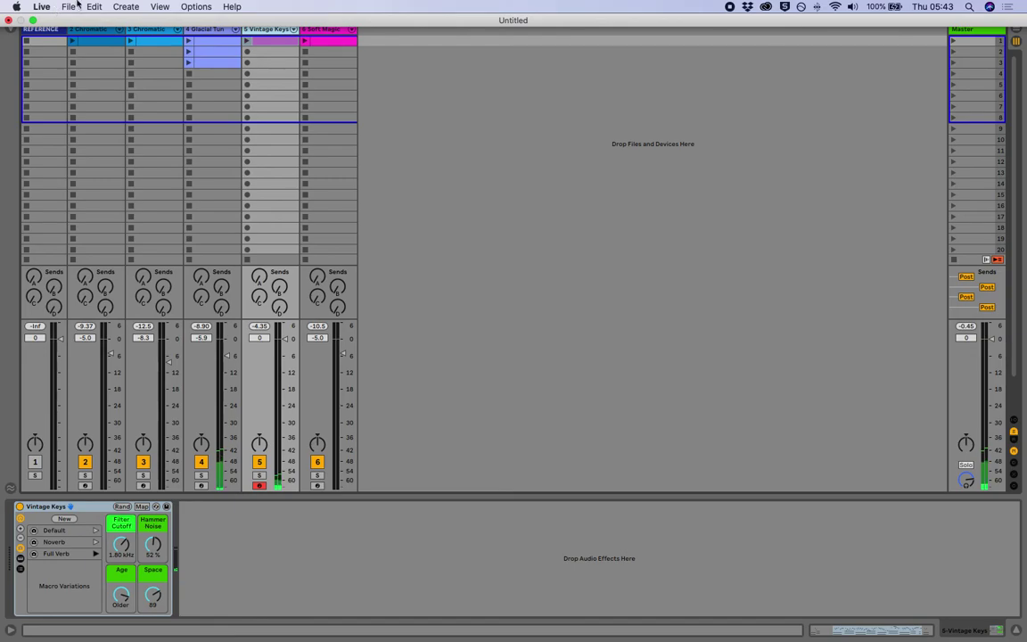
left_click(68, 6)
left_click(104, 126)
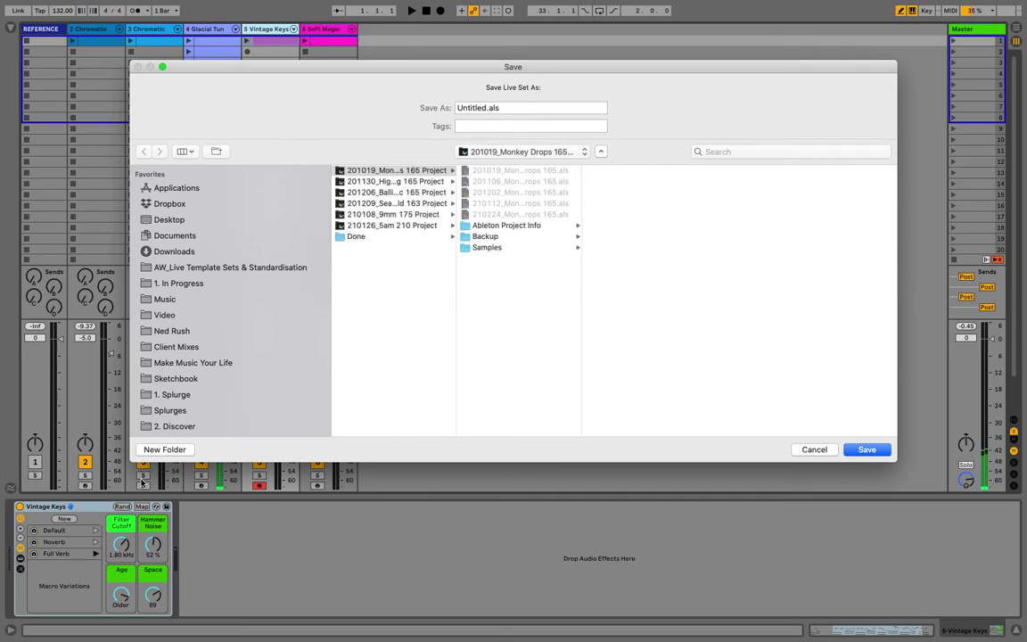
left_click(502, 107)
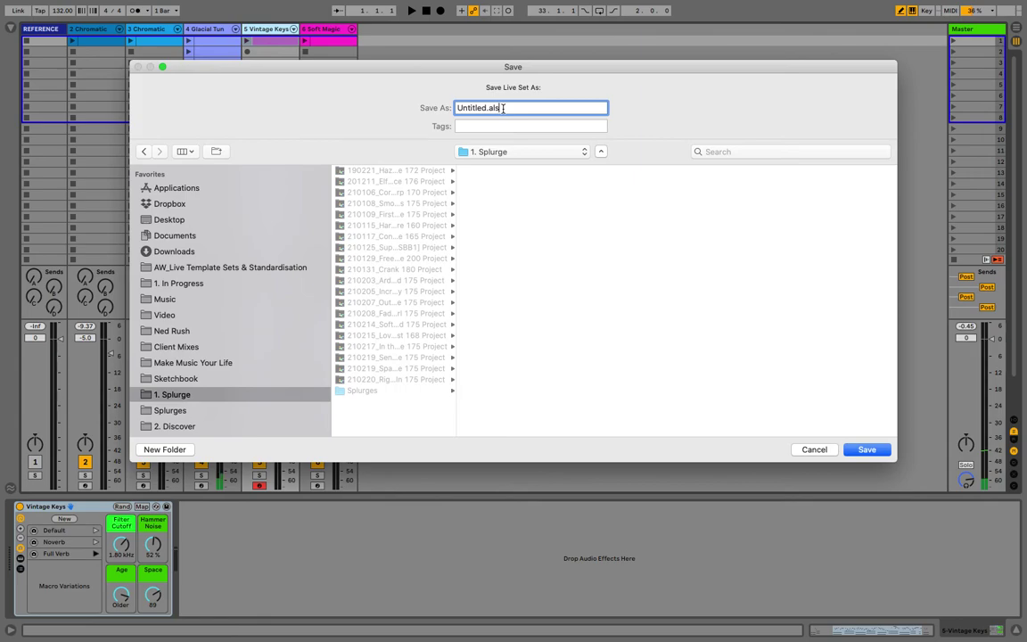
key("super+a")
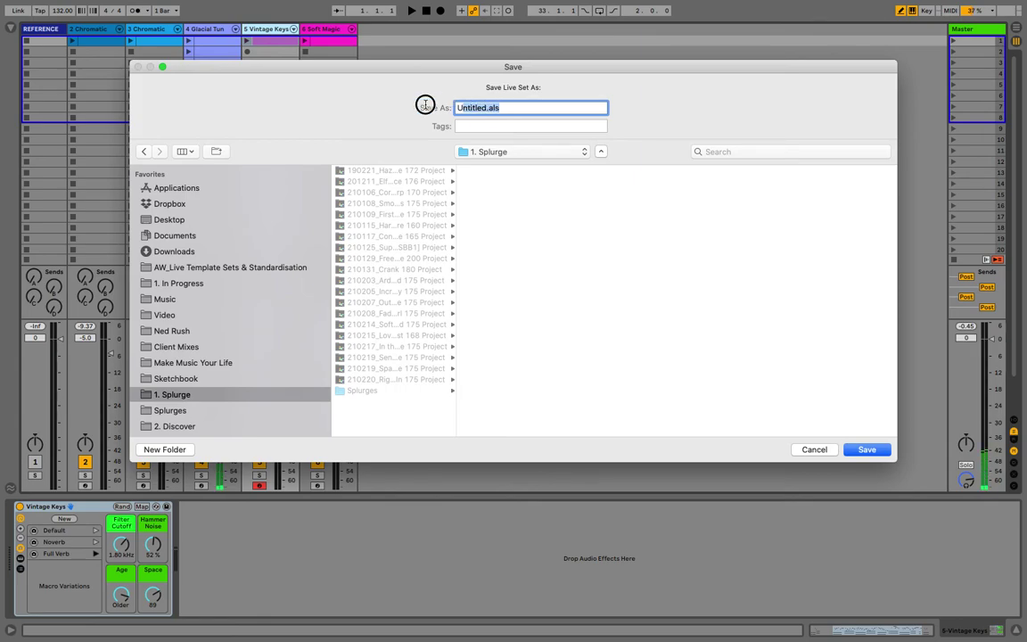
type("21022")
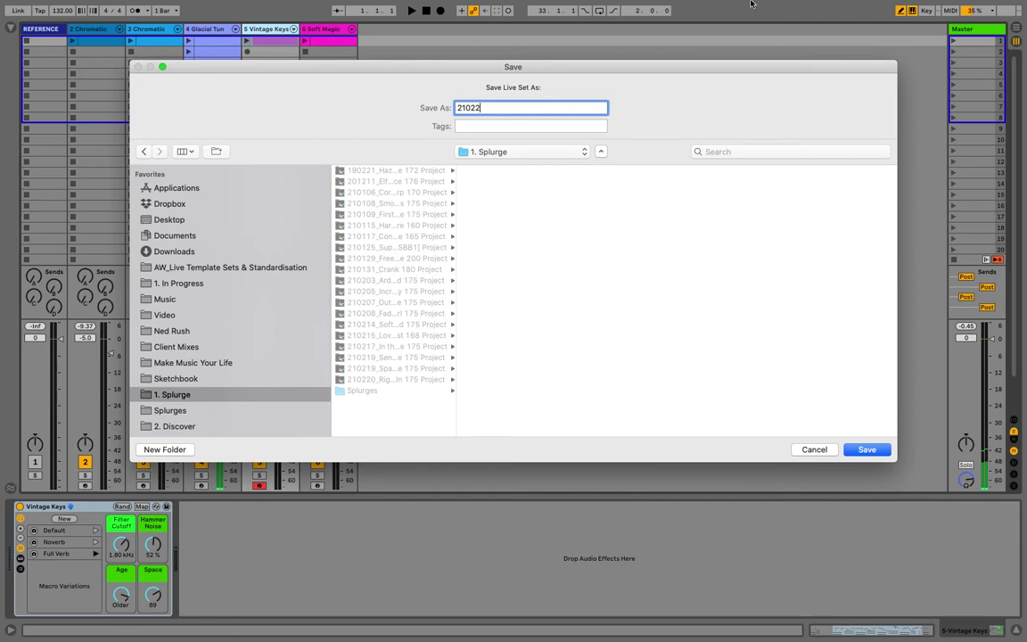
mouse_move(751, 5)
left_click(934, 7)
left_click(835, 99)
type("0225_Chromatone")
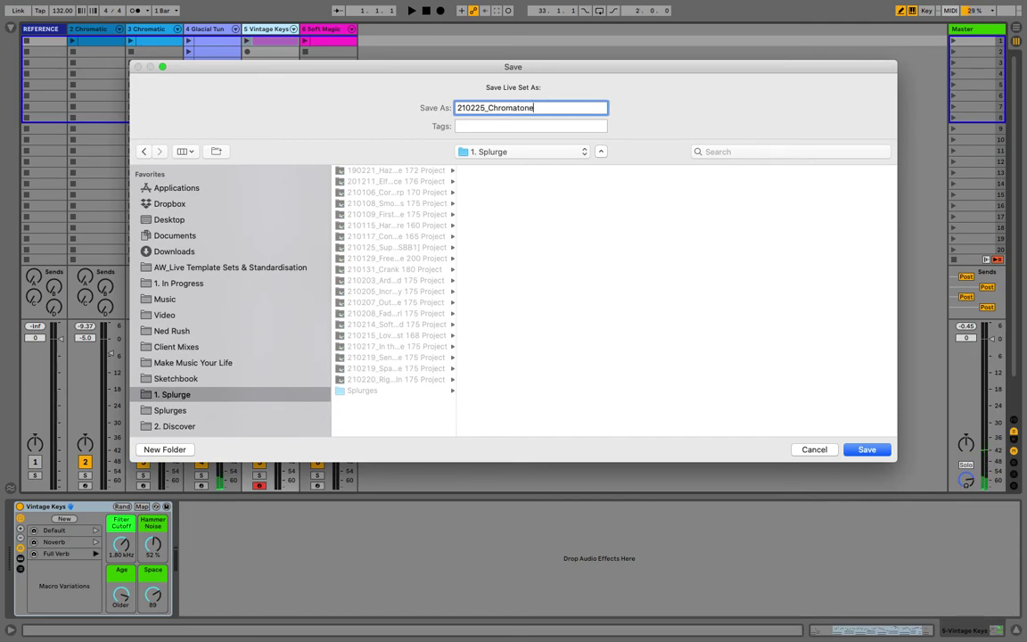
type(" 132")
key("Return")
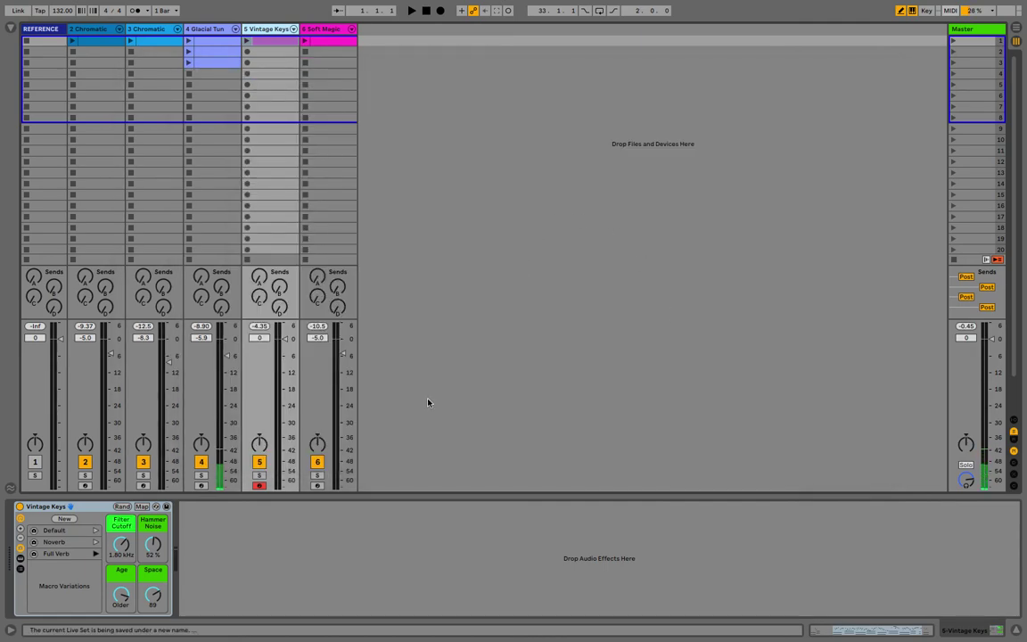
- In the Arrangement View, restore all tracks to arrangement playback and play the recorded performance from the start
key("Tab")
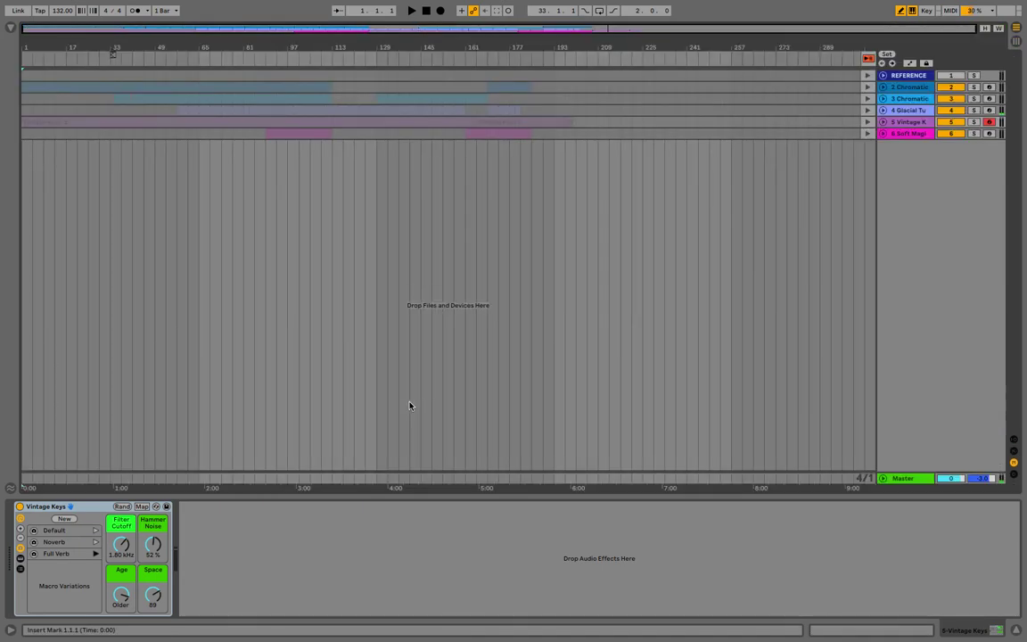
left_click(867, 58)
left_click_drag(233, 41, 333, 239)
key("space")
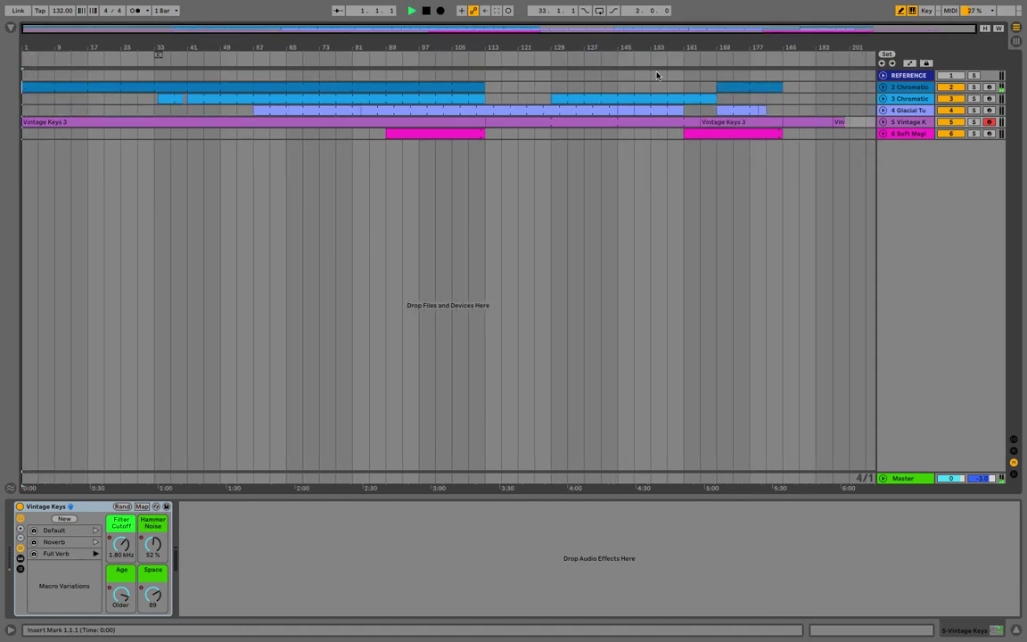
- Show the Master track's devices and unfold all tracks in the Arrangement View
key("Tab")
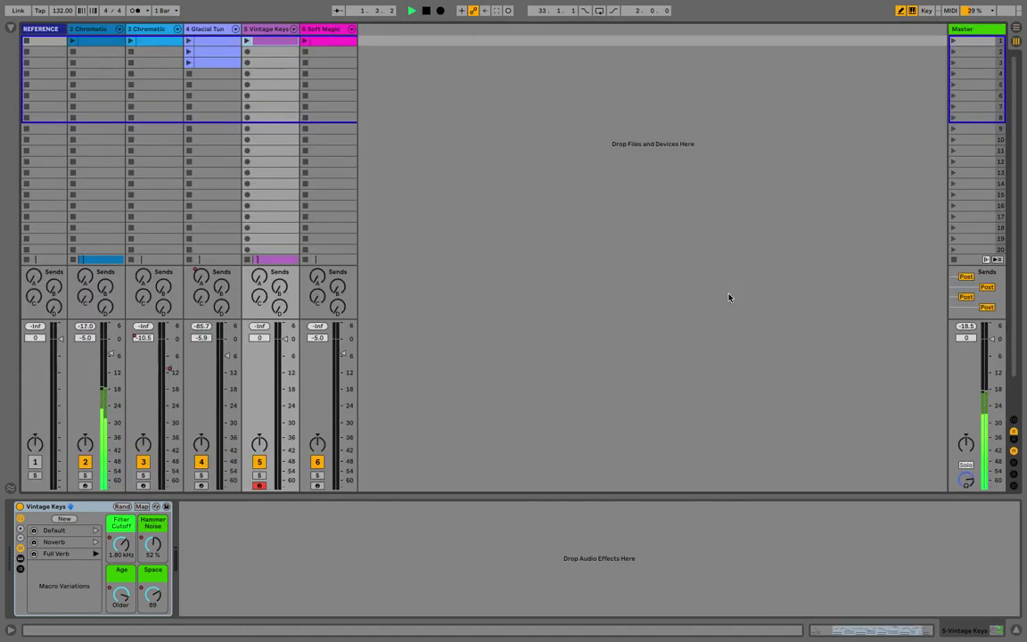
left_click(965, 30)
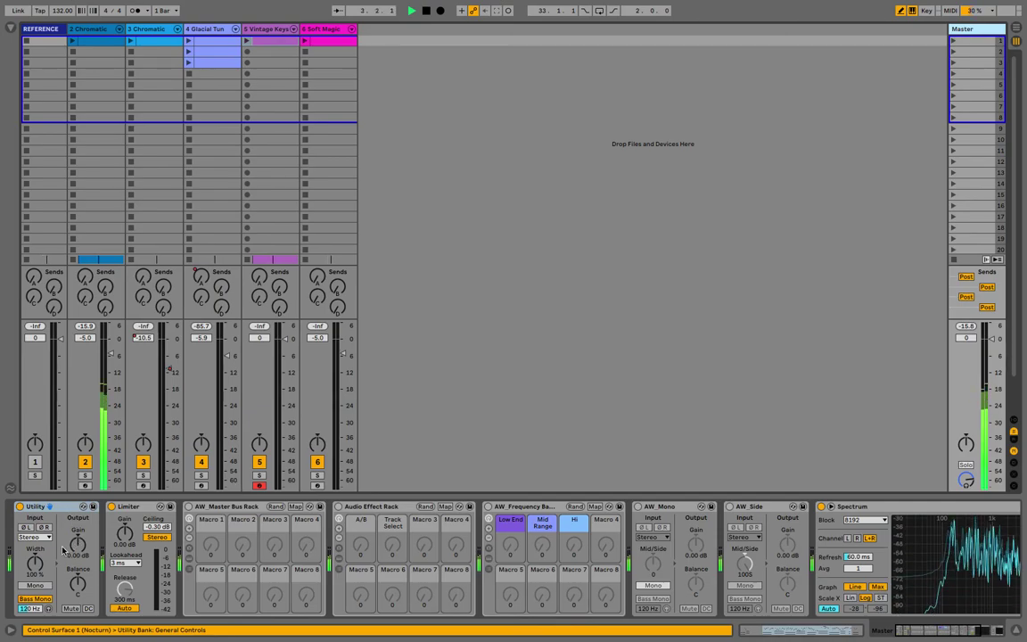
key("Tab")
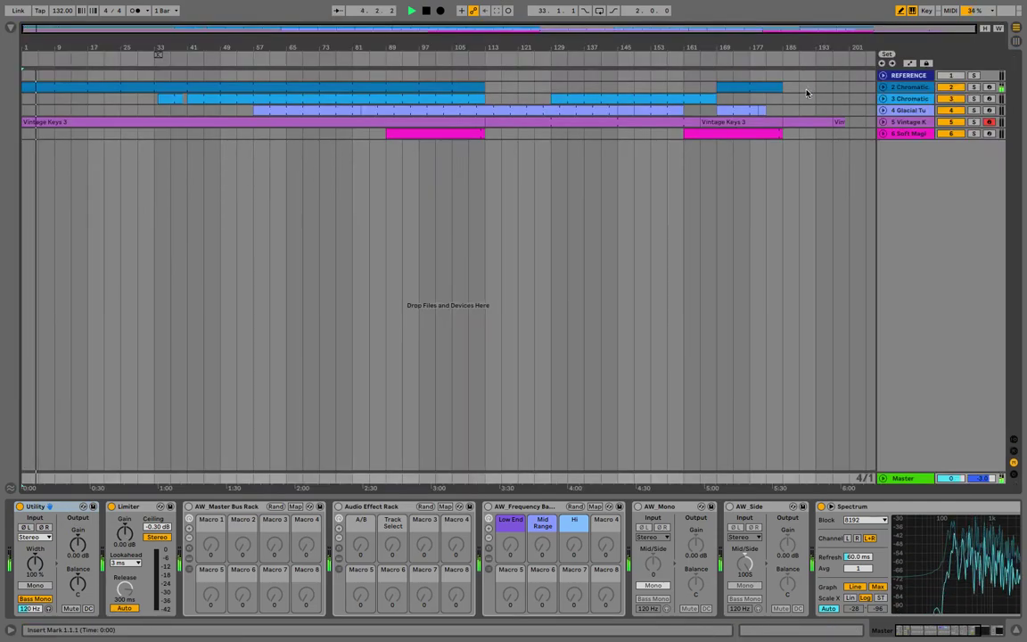
key("super+a")
left_click(884, 99, "alt")
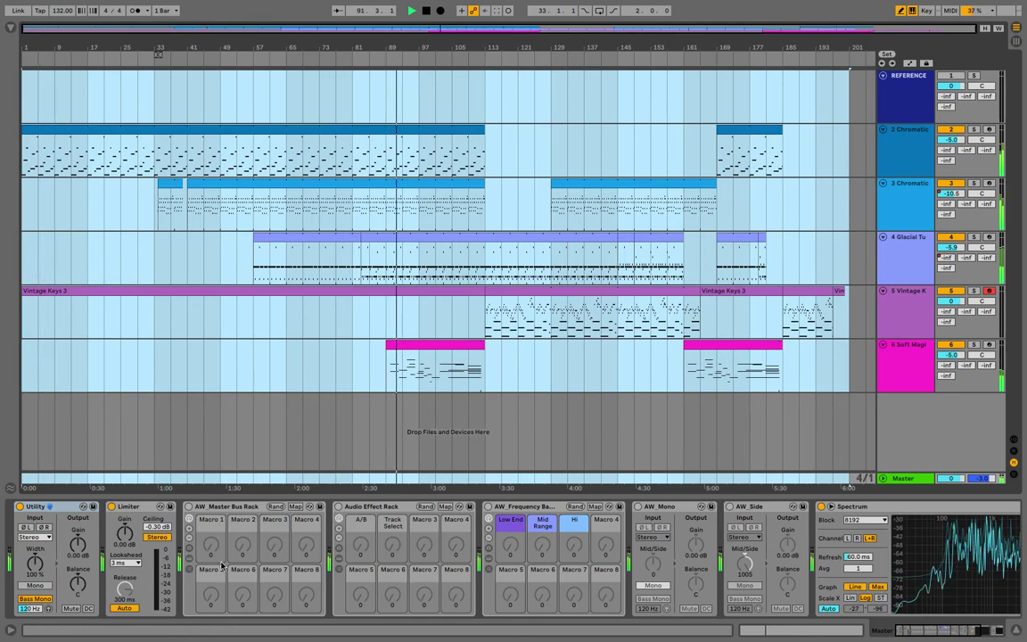
- Raise the Gain of the Limiter on the Master track to 10.0 dB and lower the system volume
left_click_drag(124, 544, 125, 527)
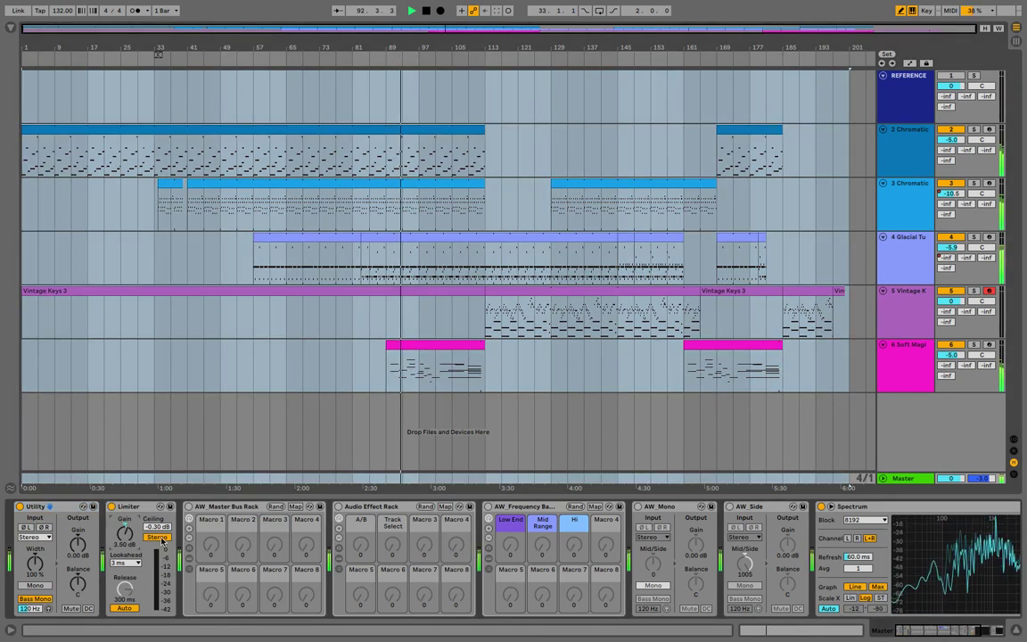
key("XF86AudioLowerVolume")
key("XF86AudioLowerVolume")
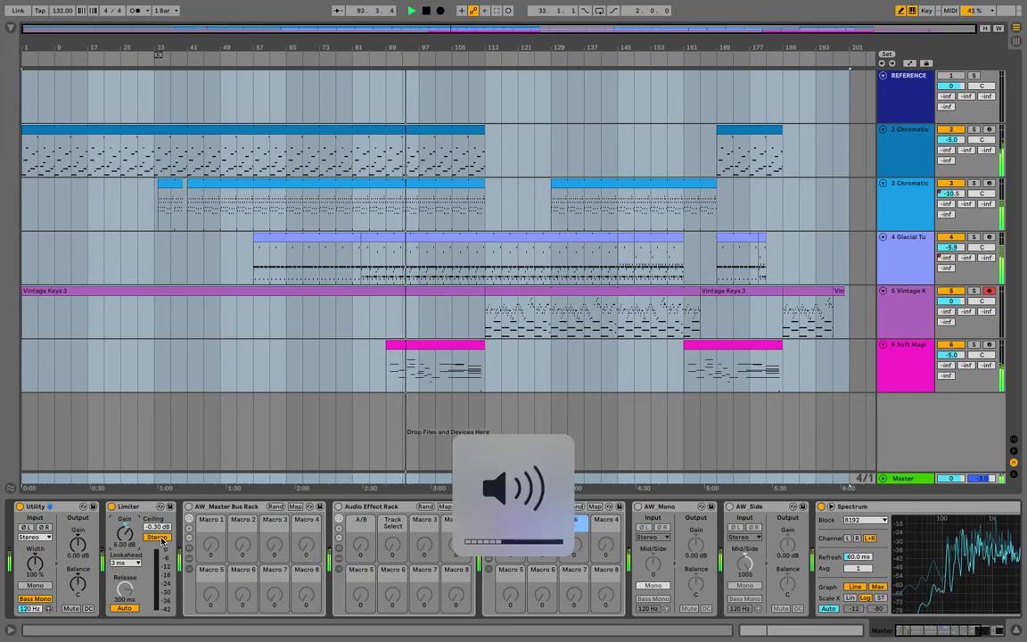
key("Tab")
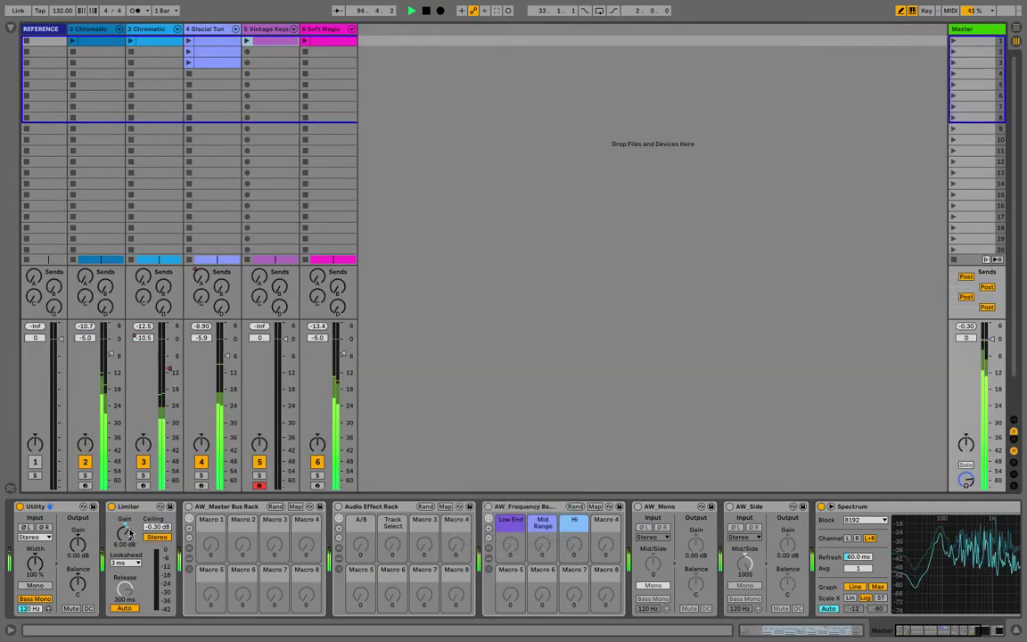
key("Up")
key("Up")
key("Up")
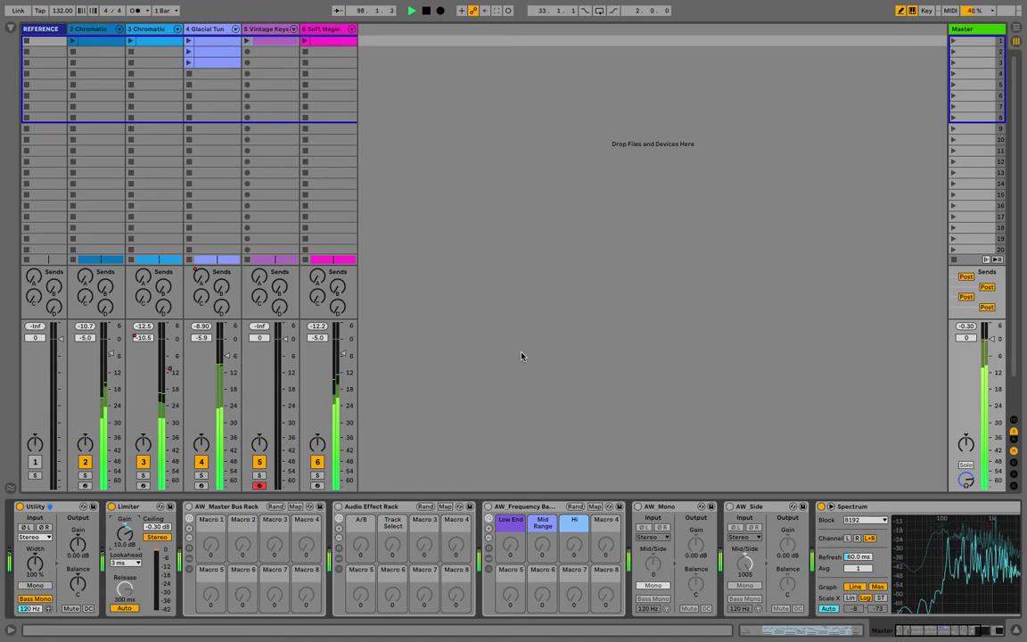
- Balance the volumes of track 2 at -6.5 dB, track 3 at -10.5 dB, track 4 at -12.7 dB and track 6 at -7.0 dB
left_click_drag(343, 354, 342, 361)
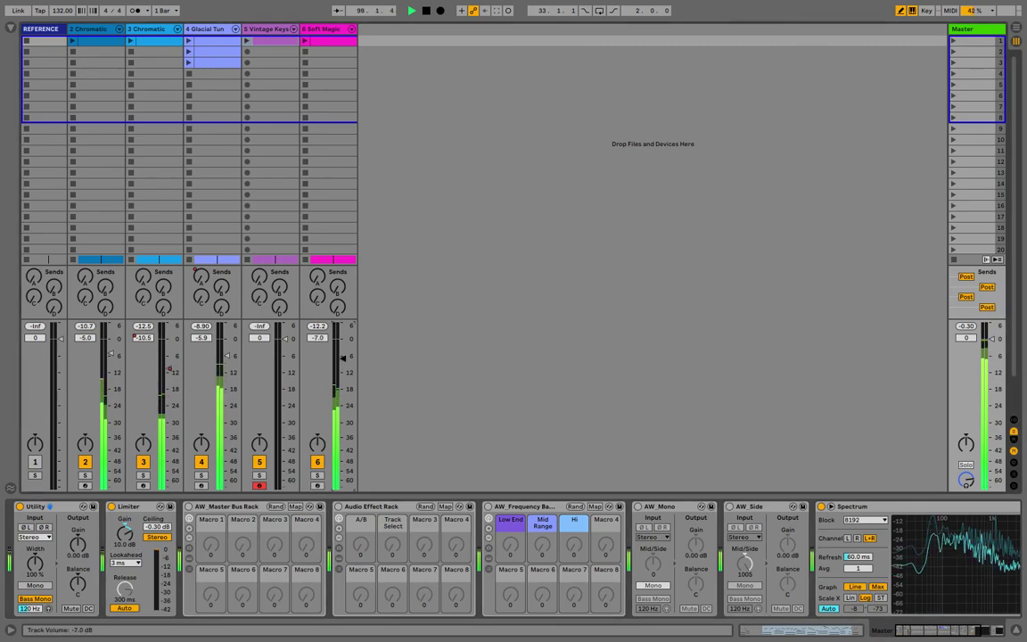
left_click_drag(226, 364, 226, 366)
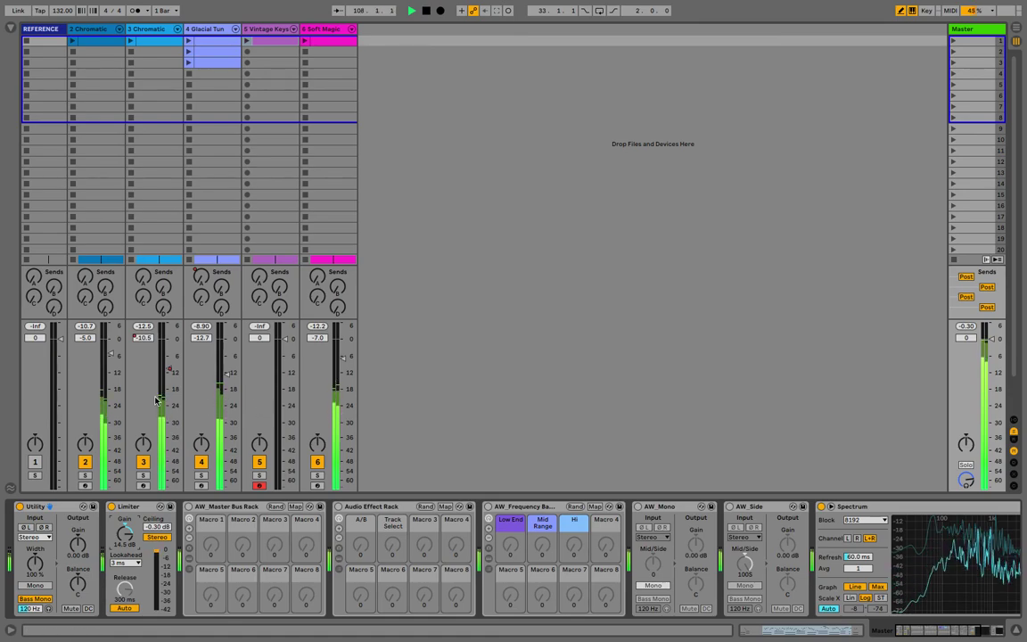
mouse_move(167, 373)
left_mouse_down()
mouse_move(168, 354)
mouse_move(110, 357)
mouse_move(169, 367)
left_mouse_up()
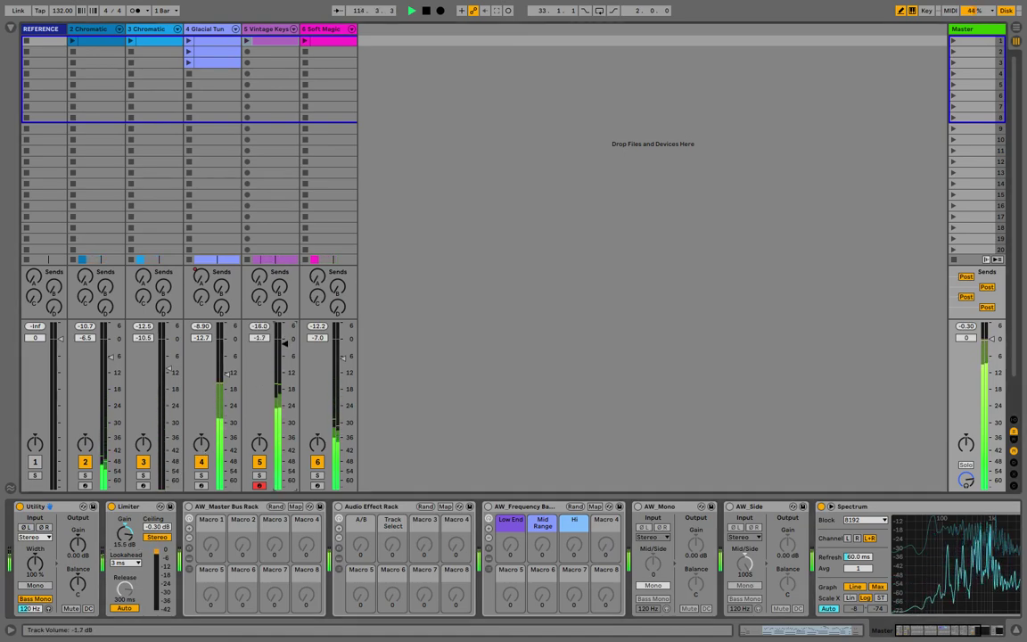
- Lower track 5's Vintage Keys volume to -5.4 dB and set the Master Limiter's Gain to 14.5 dB
left_click_drag(284, 339, 284, 350)
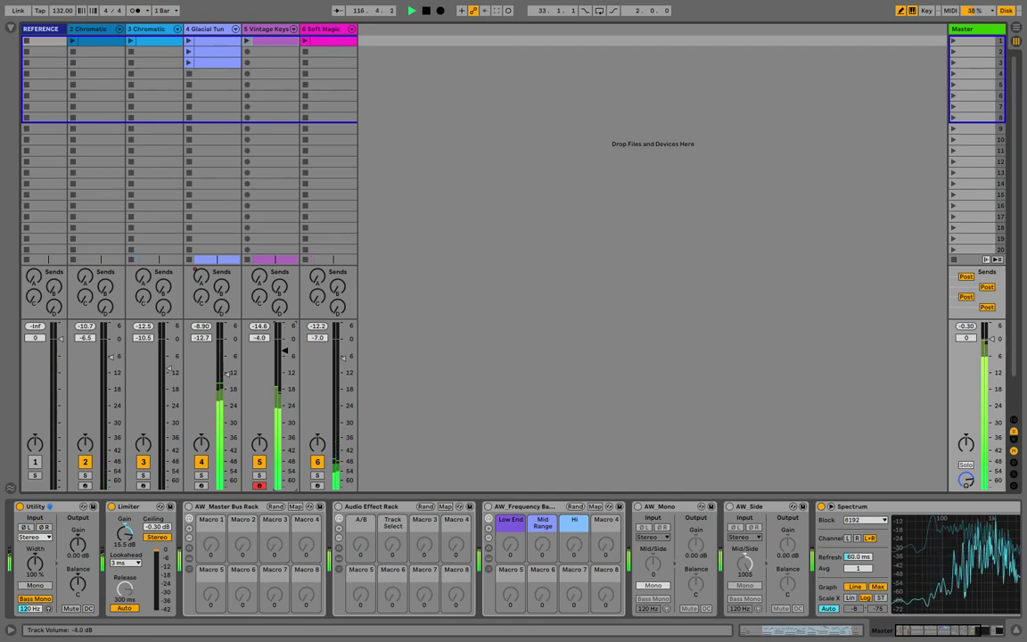
left_click_drag(285, 350, 284, 354)
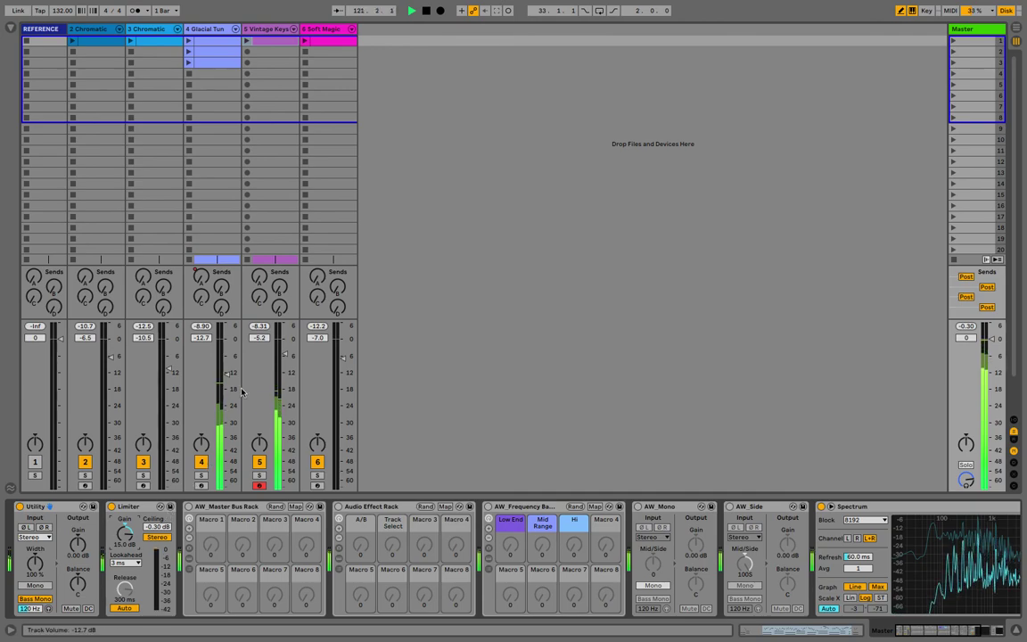
left_click_drag(285, 354, 285, 355)
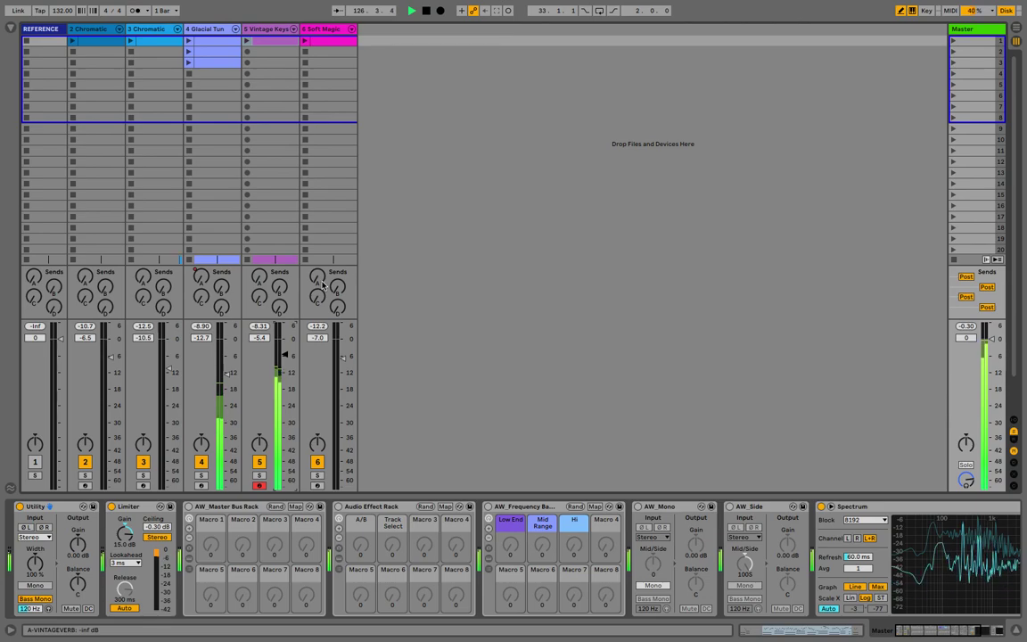
left_click_drag(126, 531, 126, 533)
- Stop playback and return to the Arrangement View
mouse_move(191, 640)
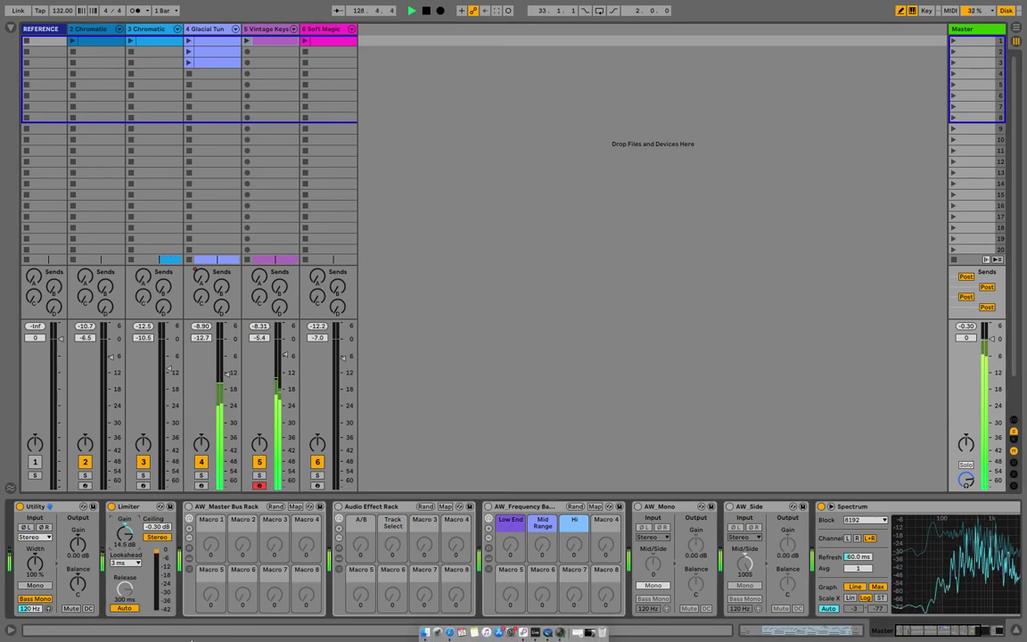
key("Tab")
key("Tab")
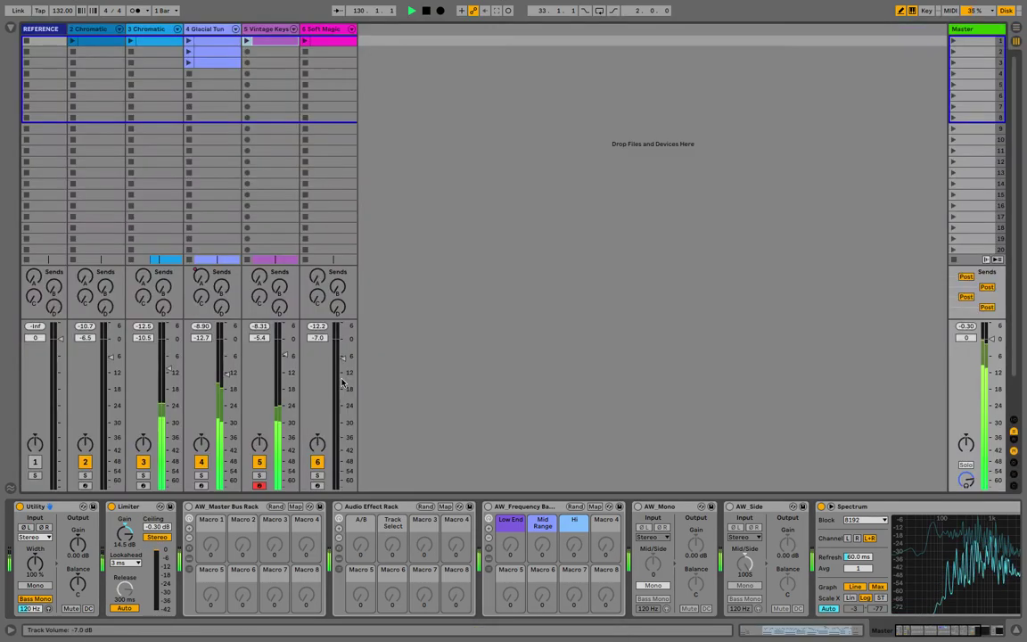
left_click(425, 15)
key("Tab")
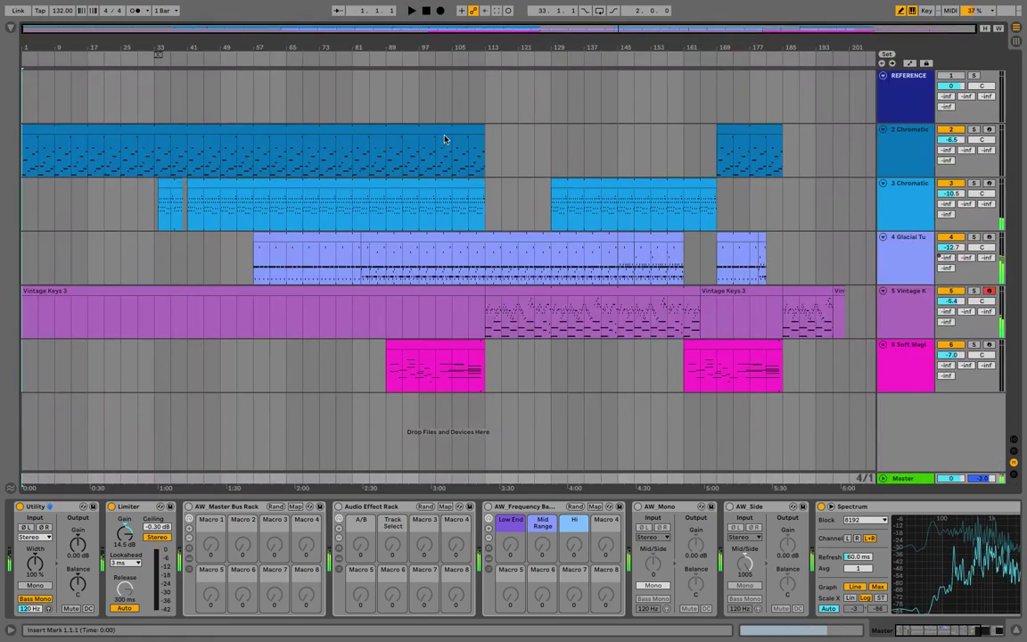
- Select the whole arrangement and fold all of its tracks
left_click(832, 116)
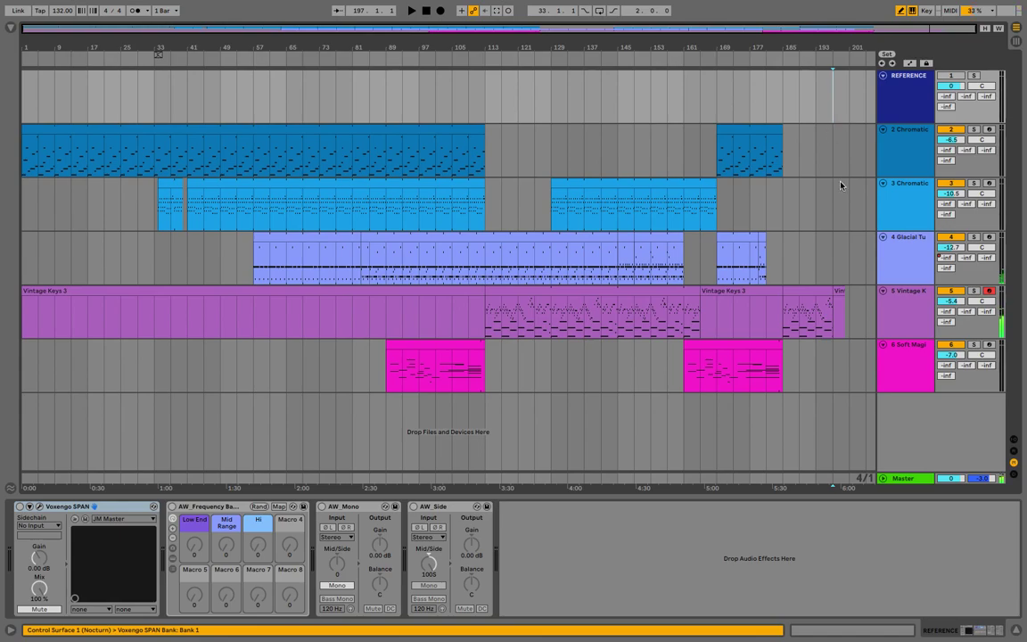
key("h")
key("ctrl+a")
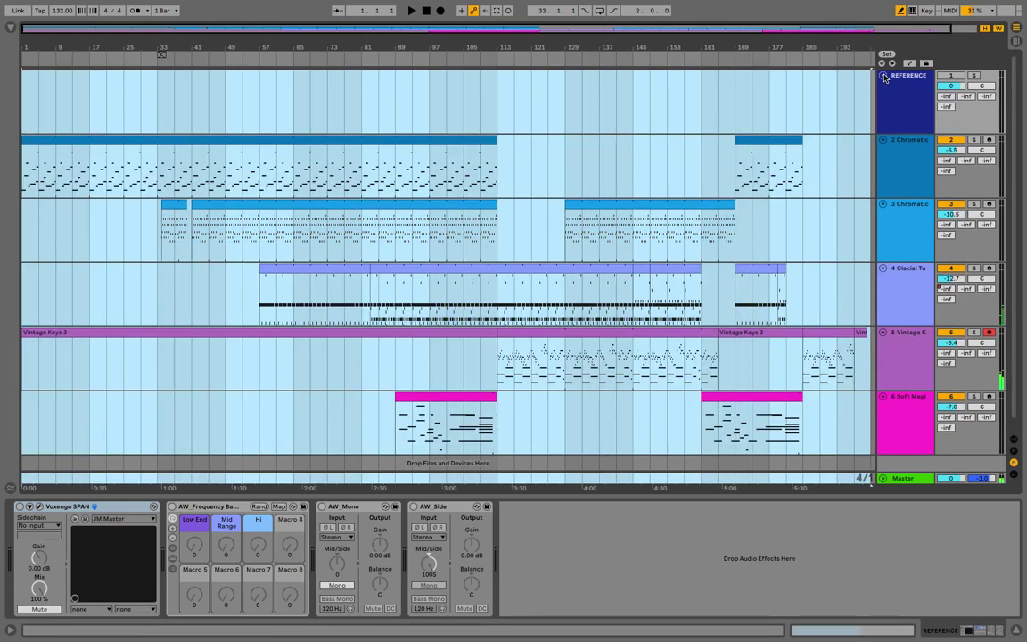
key("h")
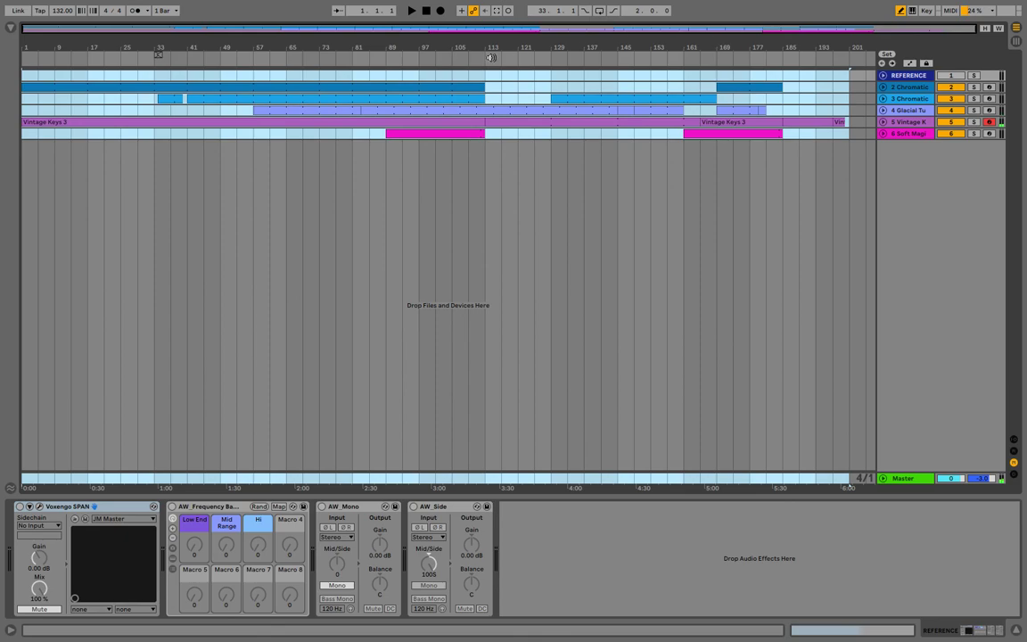
- Export the Master track as an MP3 named "210225_Chromatone 132.mp3" to the Splurges folder
left_click(67, 6)
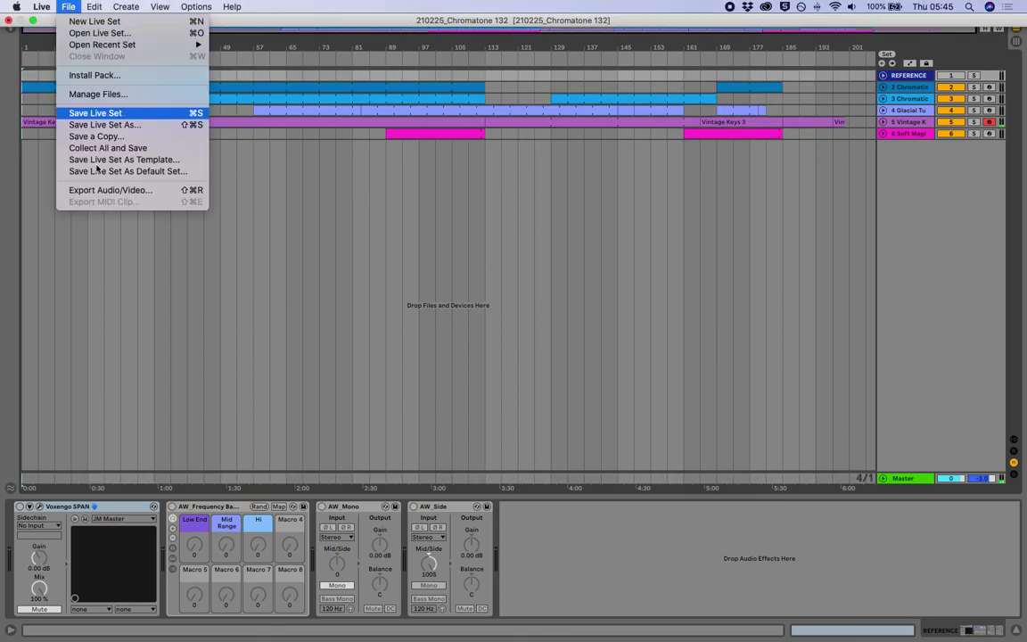
left_click(100, 191)
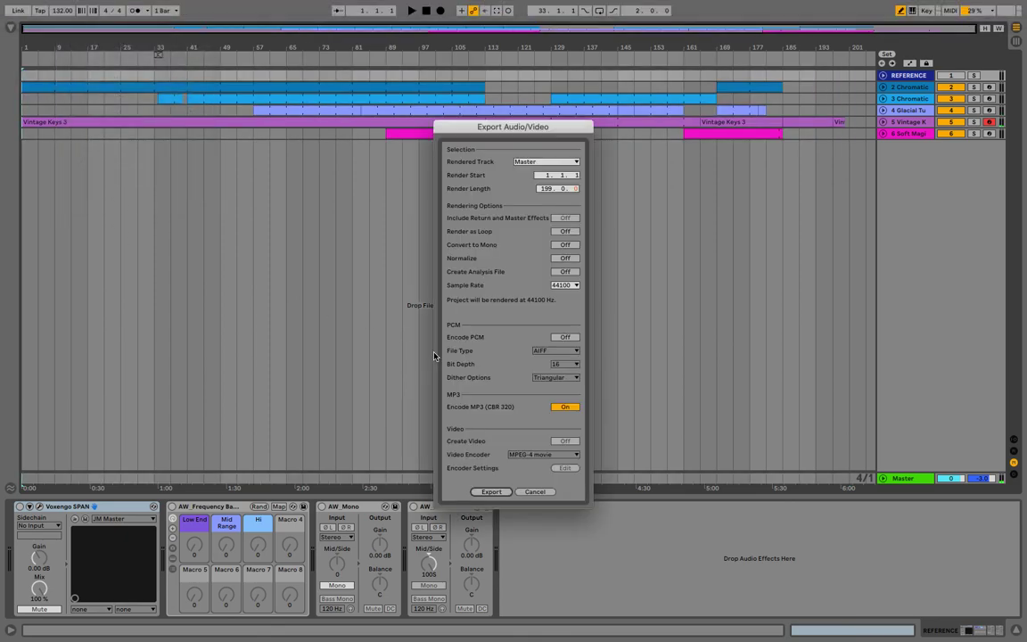
left_click(491, 492)
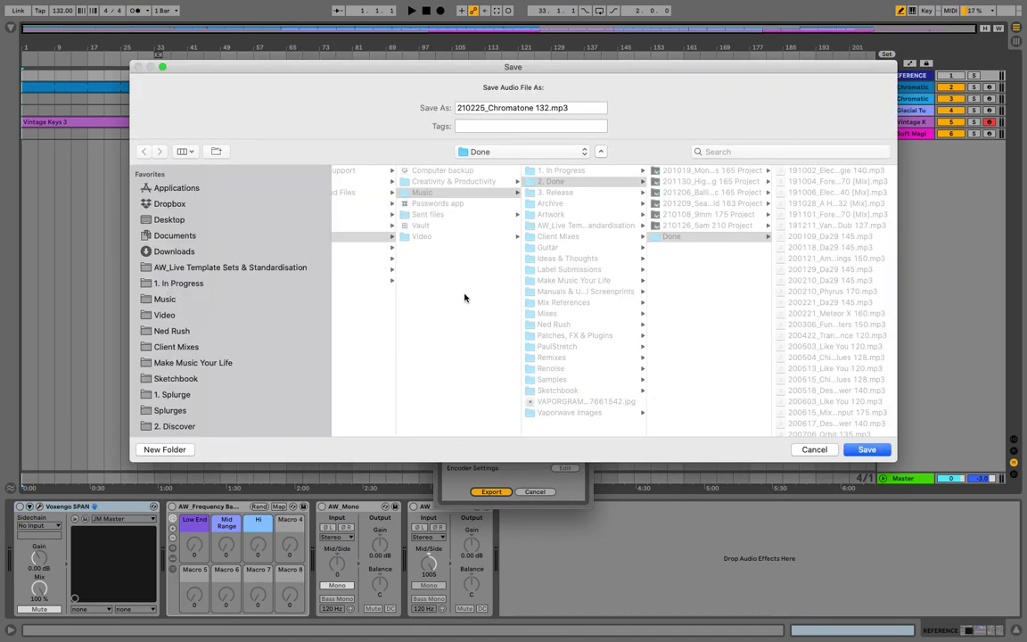
left_click(170, 410)
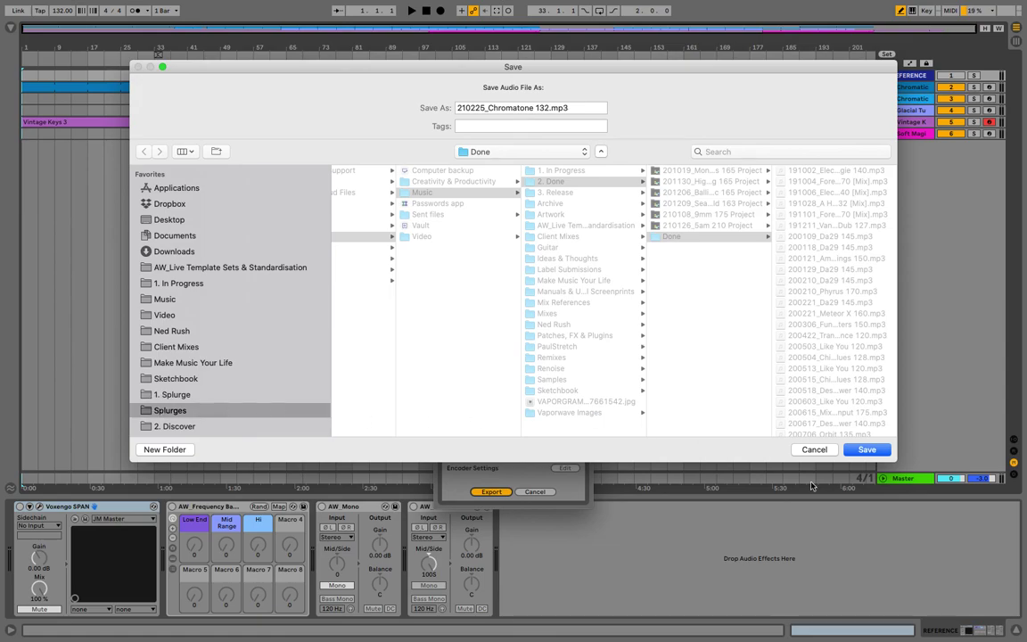
left_click(865, 450)
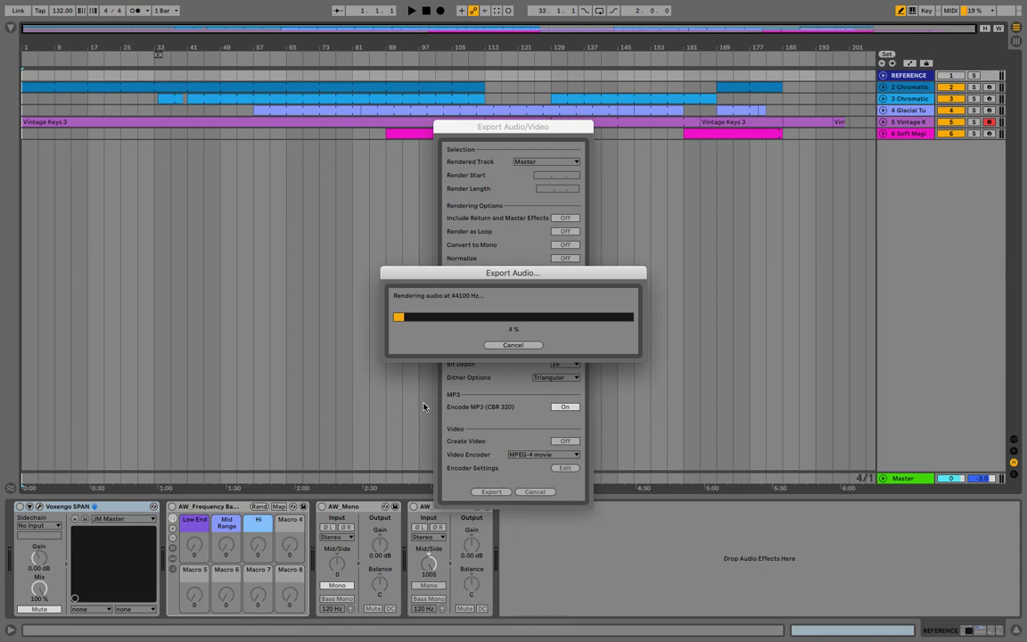
mouse_move(695, 3)
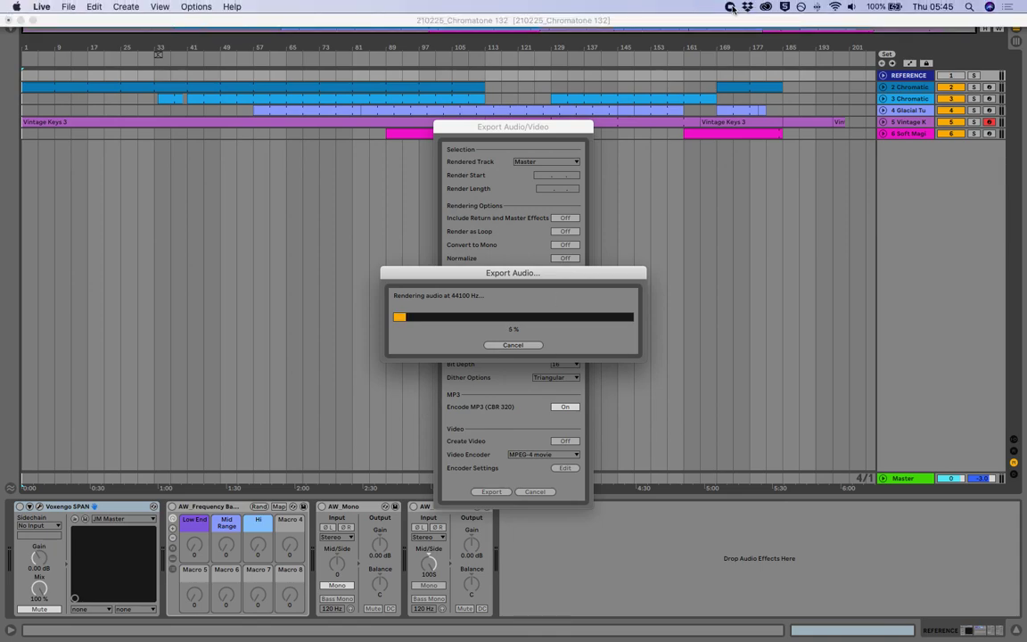